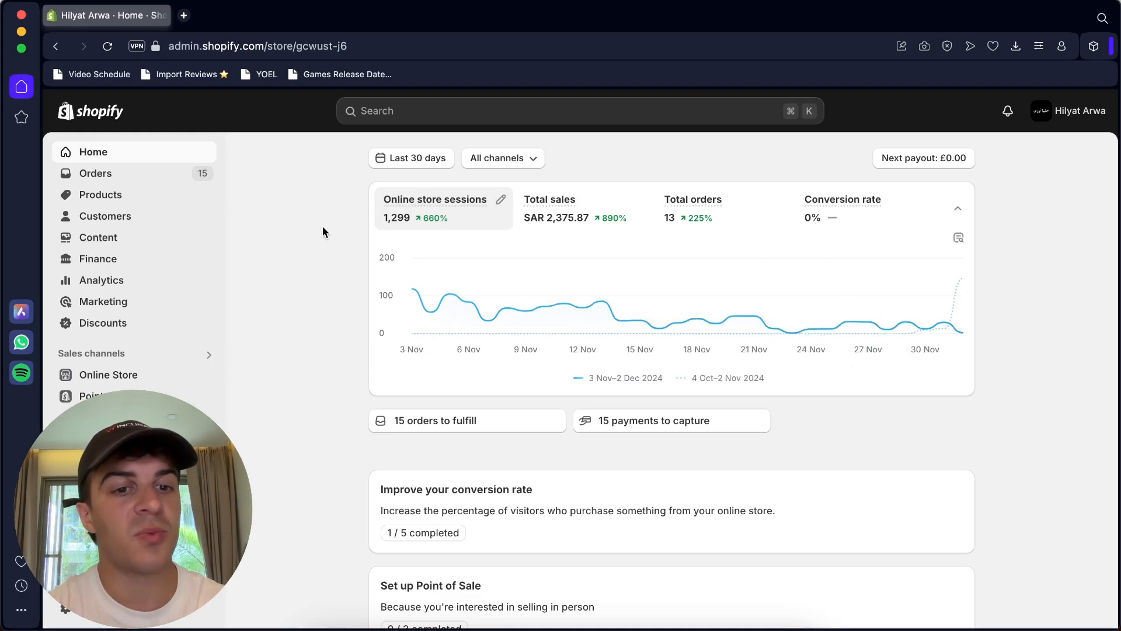
Step: Go to the store's app and sales channel settings and open the Shopify App Store from there
{"action": "left_click", "coordinate": [91, 427]}
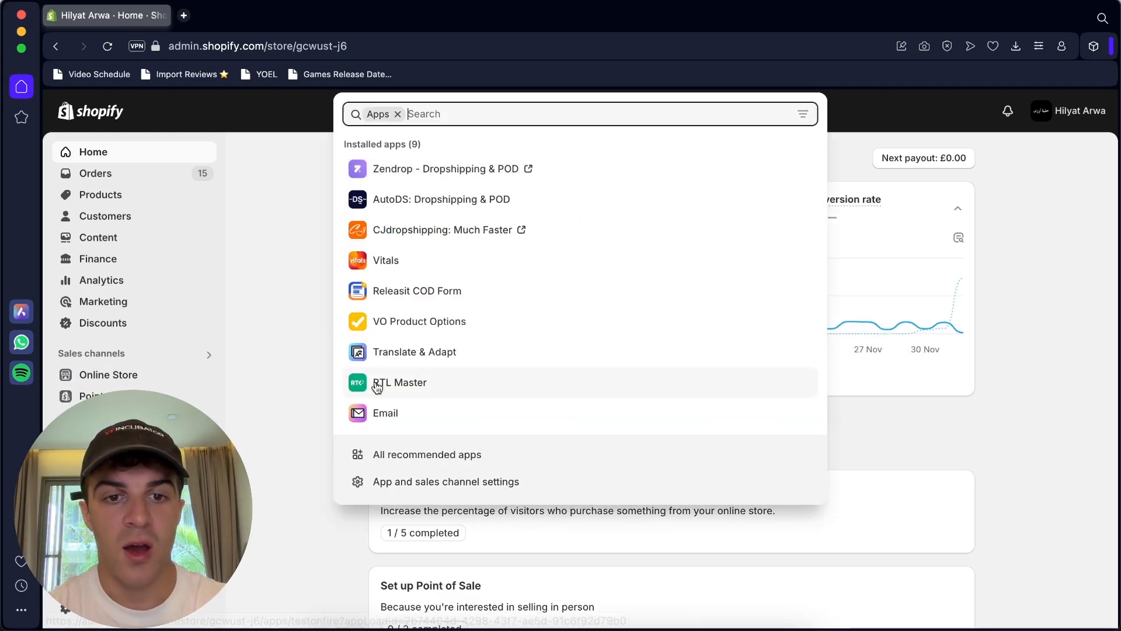
{"action": "left_click", "coordinate": [421, 485]}
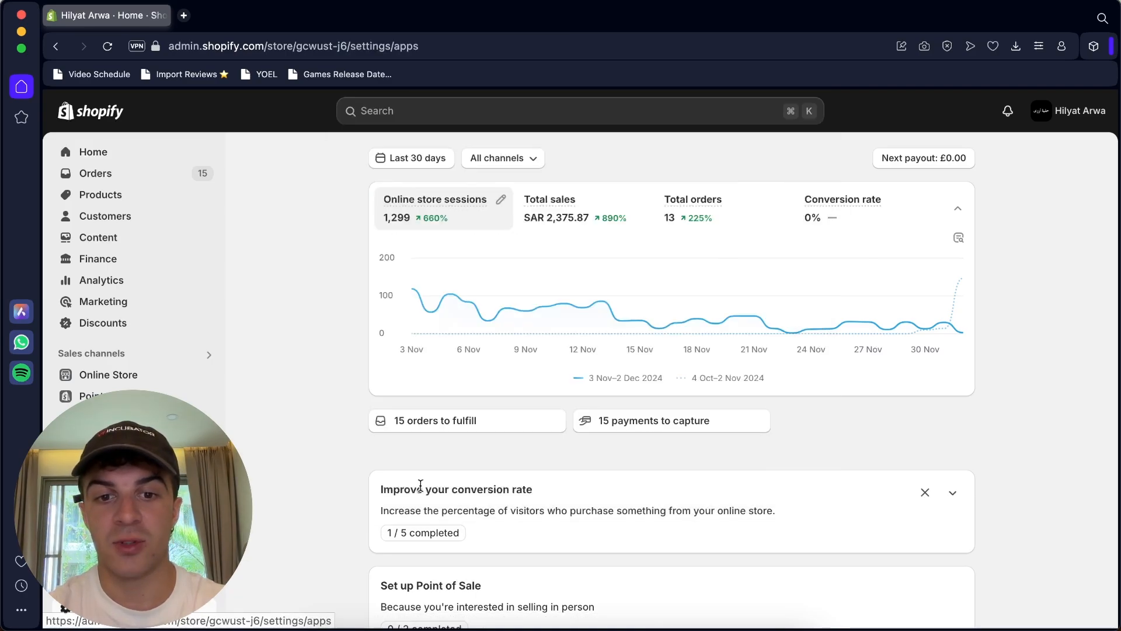
{"action": "left_click", "coordinate": [908, 182]}
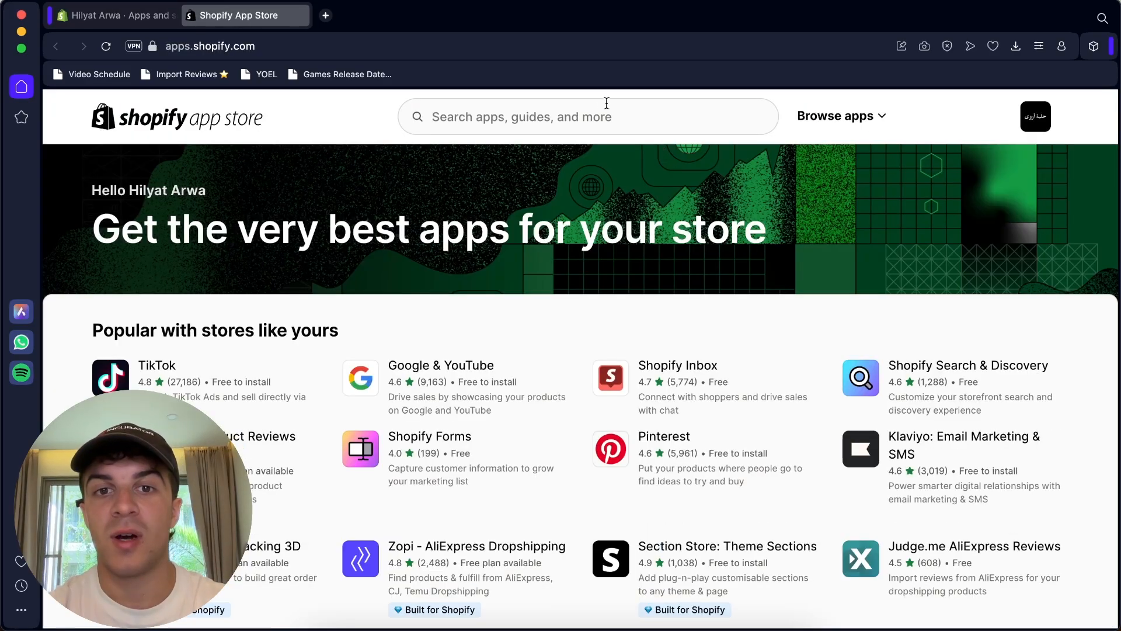
Step: Search the app store for "tracking" and open the AfterShip Order Tracking listing
{"action": "left_click", "coordinate": [595, 110]}
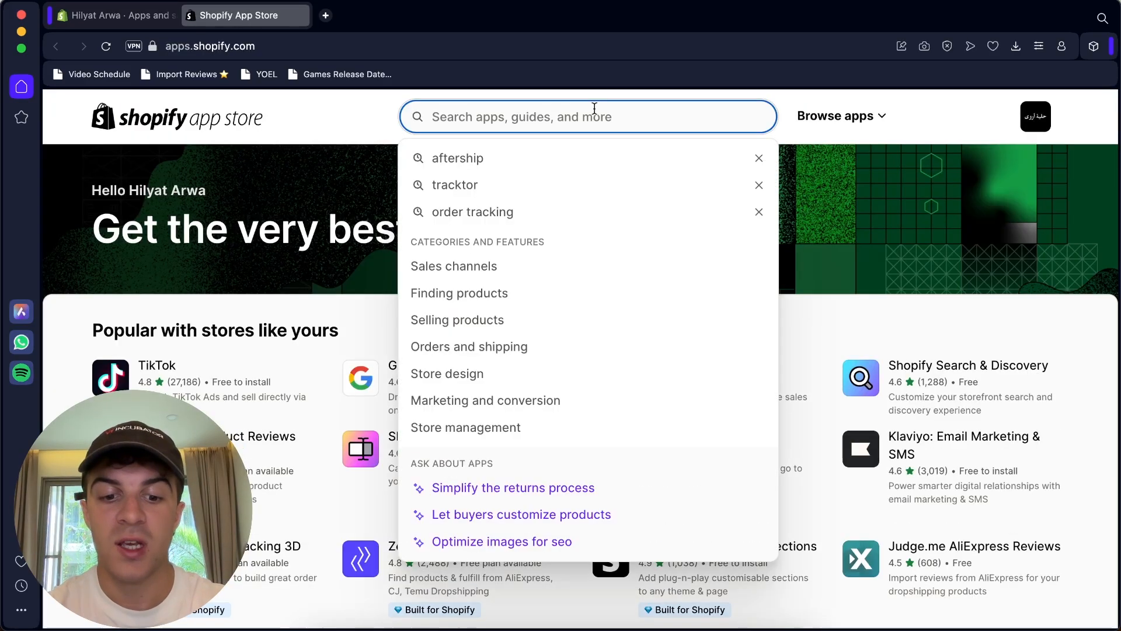
{"action": "type", "text": "tracking"}
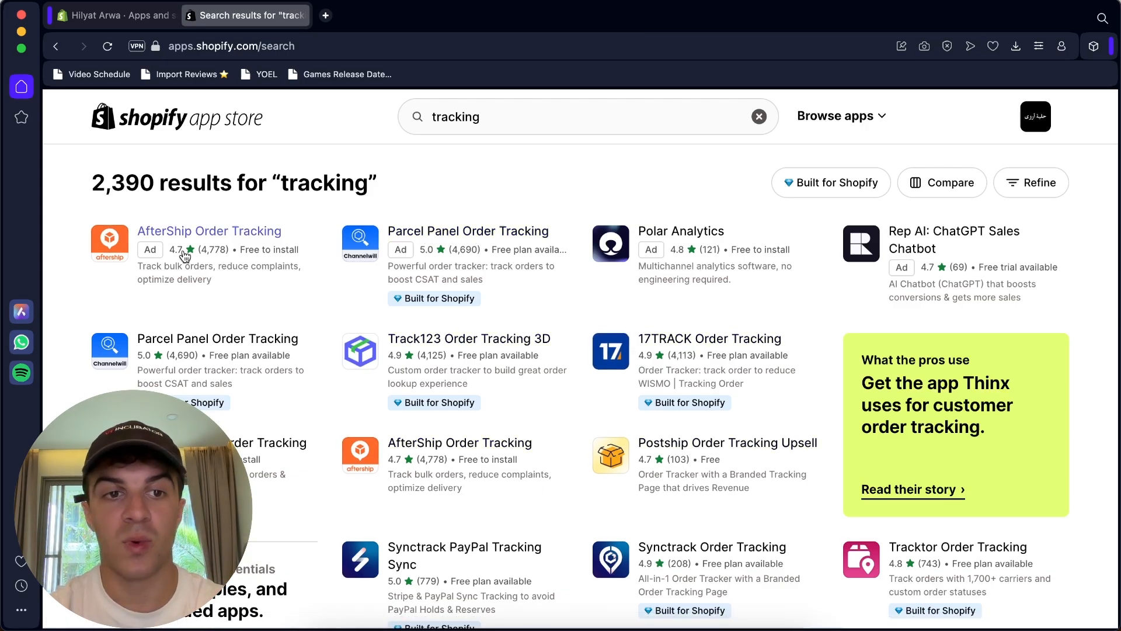
{"action": "left_click", "coordinate": [196, 236]}
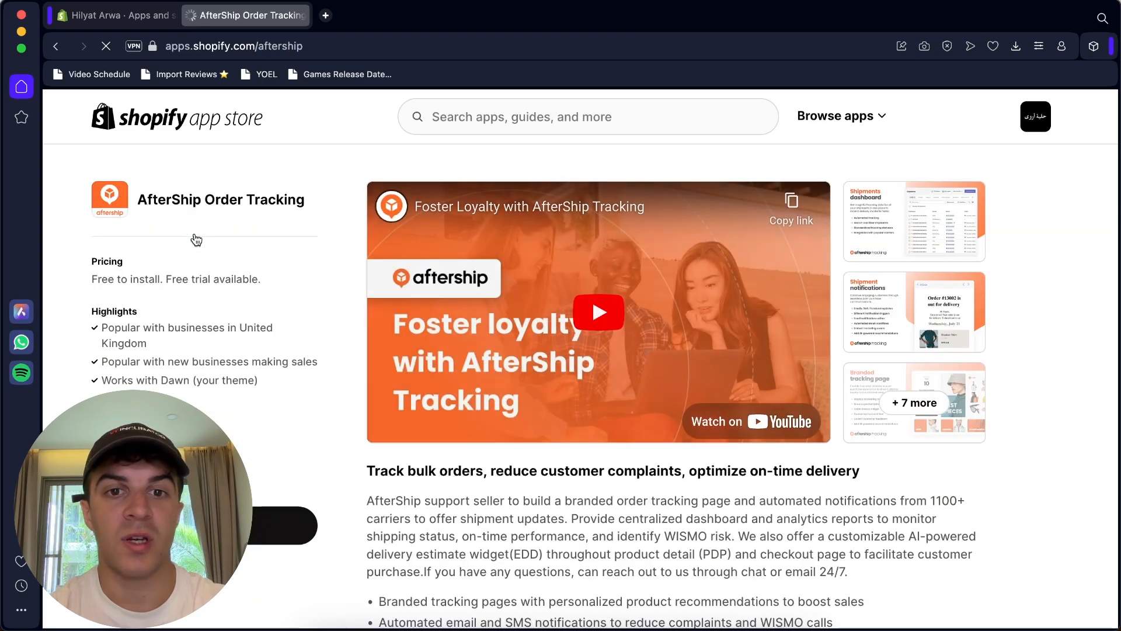
Step: Install AfterShip Order Tracking on the store and approve its authorization request
{"action": "scroll", "coordinate": [260, 233], "scroll_direction": "down", "scroll_amount": 2}
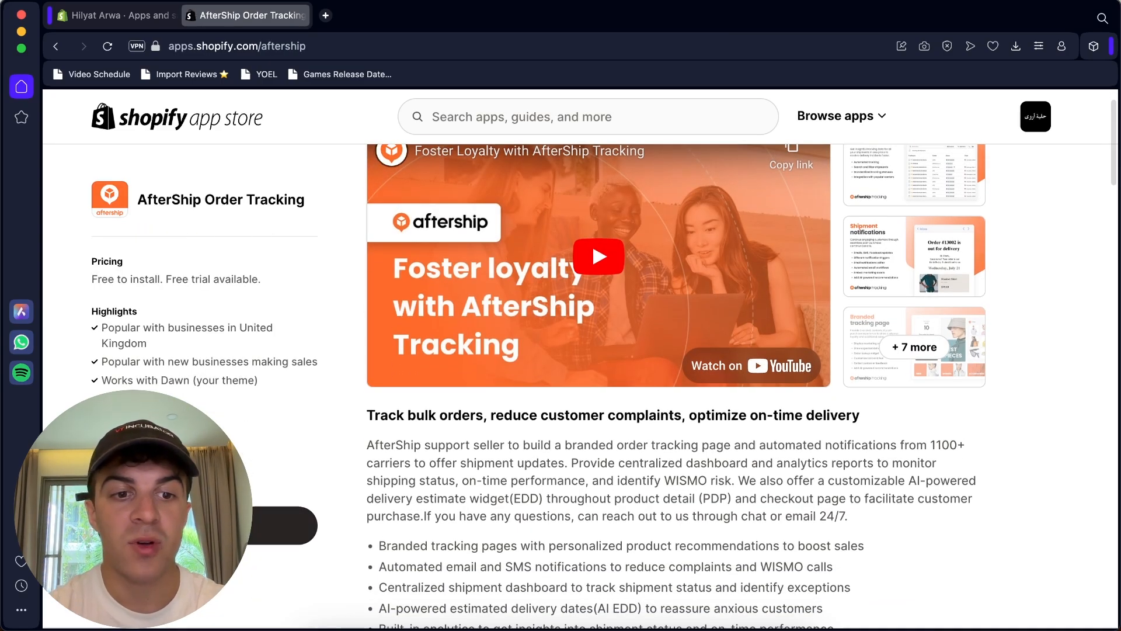
{"action": "left_click", "coordinate": [204, 526]}
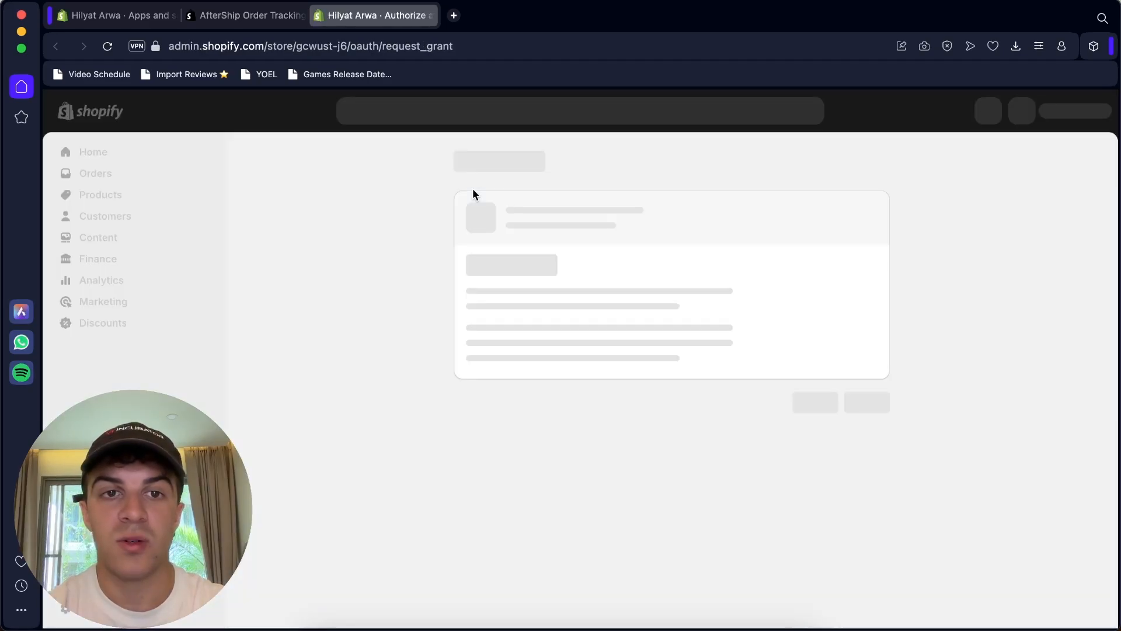
{"action": "left_click", "coordinate": [873, 447]}
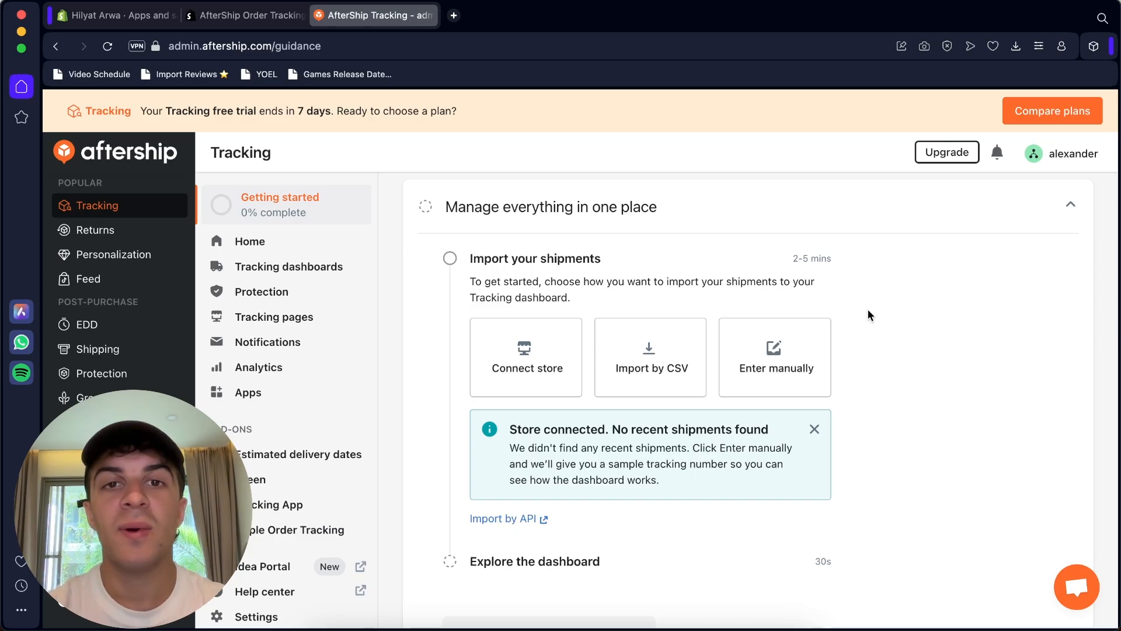
Step: Try to connect a Shopify store as the shipment import source, and close the AfterShip pages
{"action": "scroll", "coordinate": [567, 219], "scroll_direction": "down", "scroll_amount": 2}
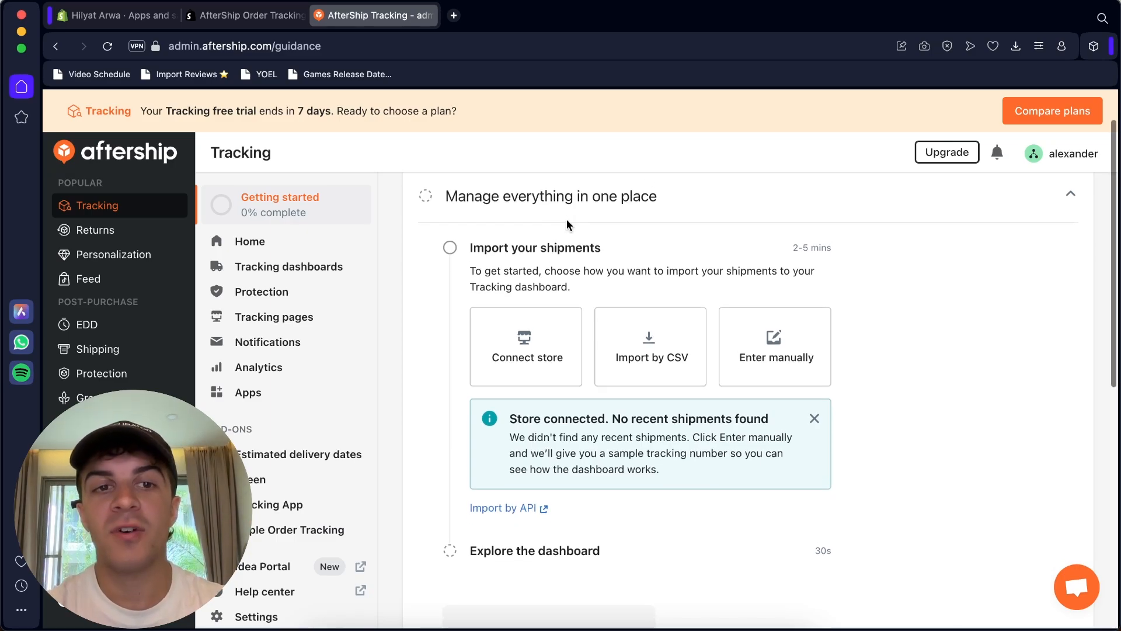
{"action": "scroll", "coordinate": [533, 232], "scroll_direction": "down", "scroll_amount": 1}
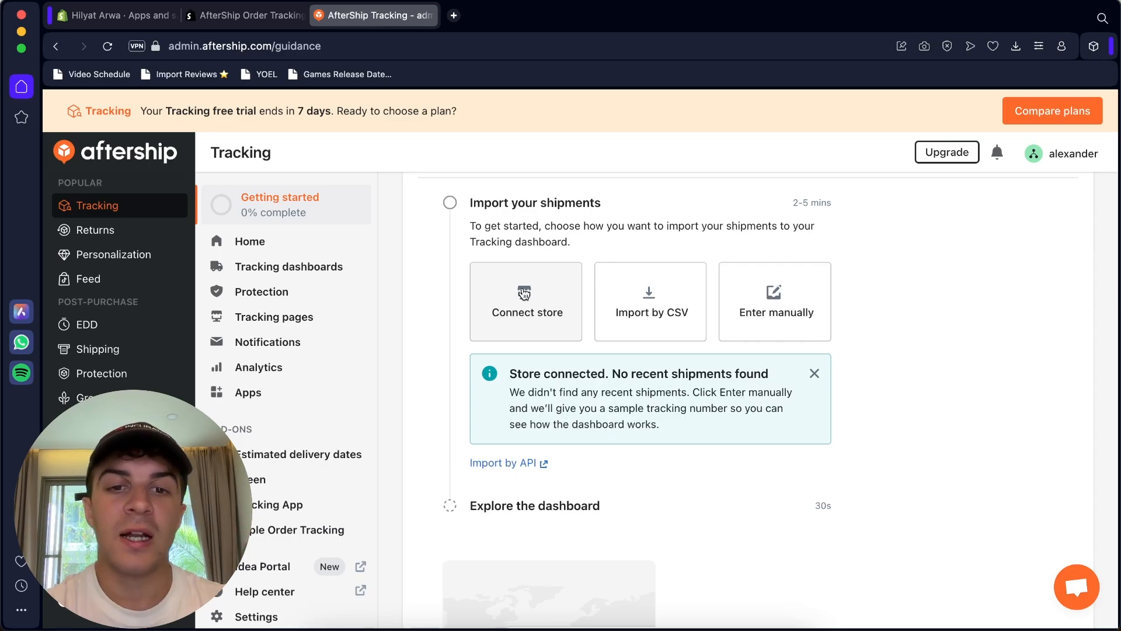
{"action": "scroll", "coordinate": [524, 293], "scroll_direction": "up", "scroll_amount": 1}
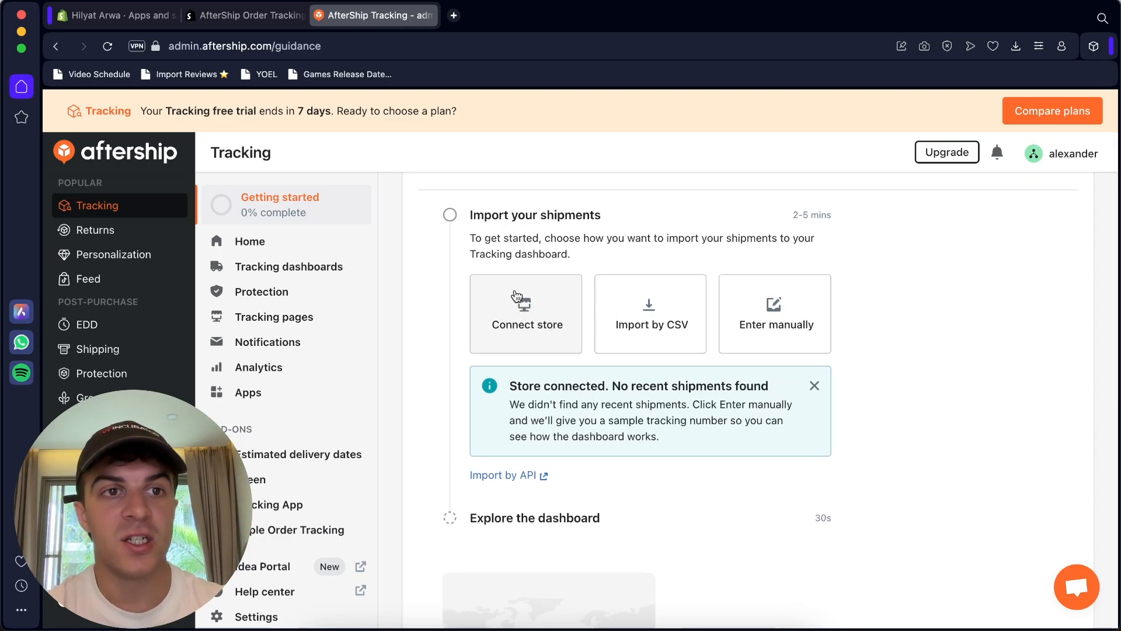
{"action": "left_click", "coordinate": [536, 315]}
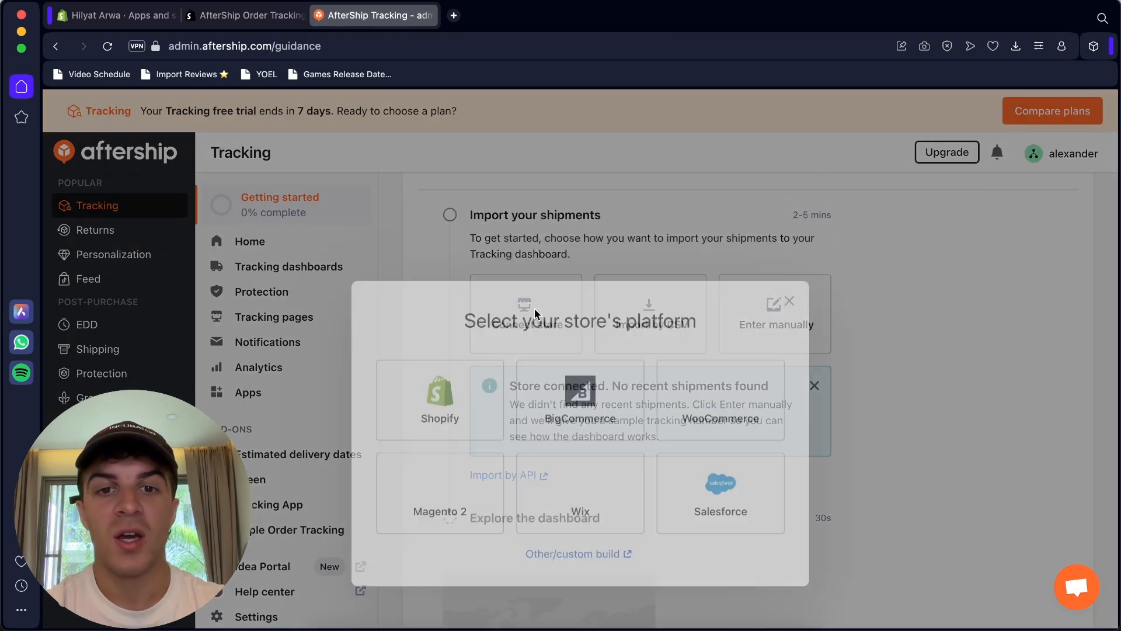
{"action": "left_click", "coordinate": [485, 316]}
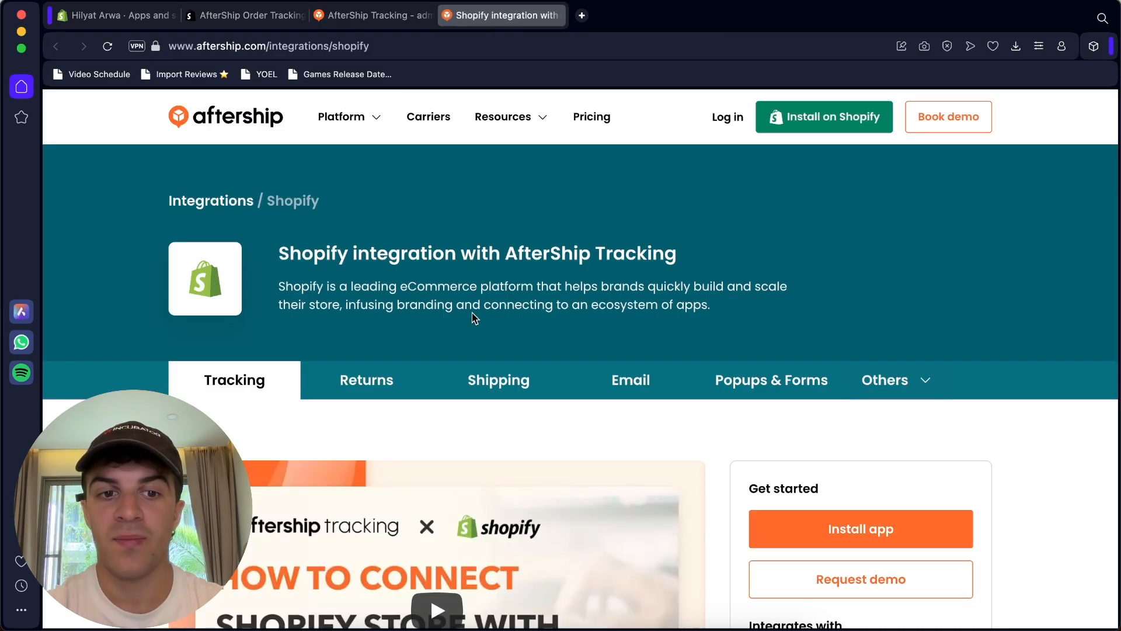
{"action": "scroll", "coordinate": [472, 315], "scroll_direction": "down", "scroll_amount": 3}
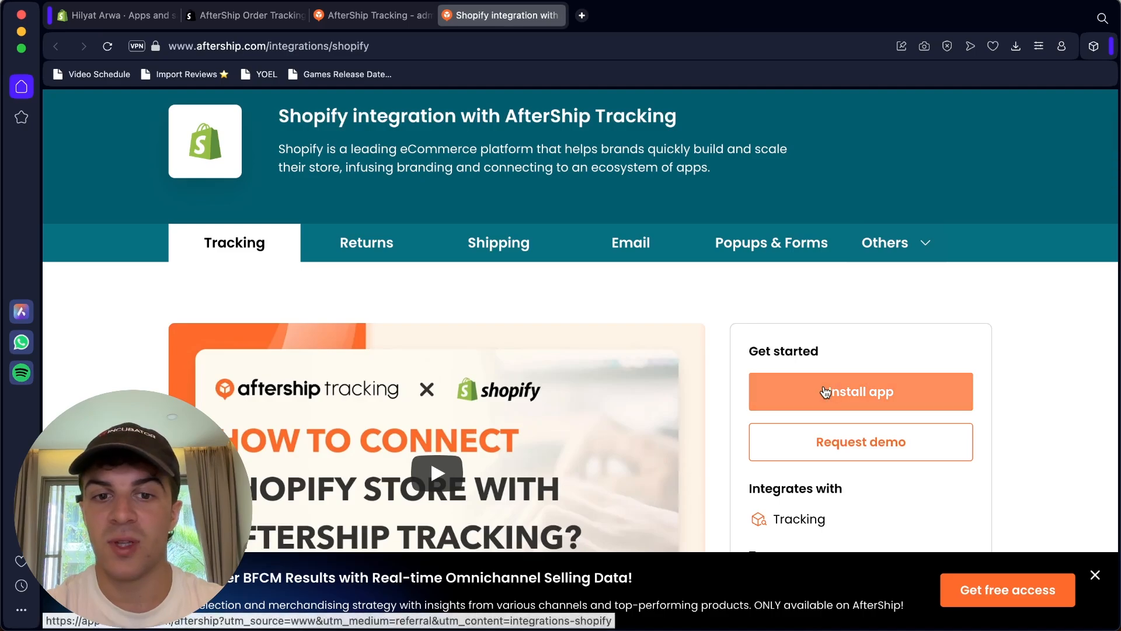
{"action": "left_click", "coordinate": [353, 18]}
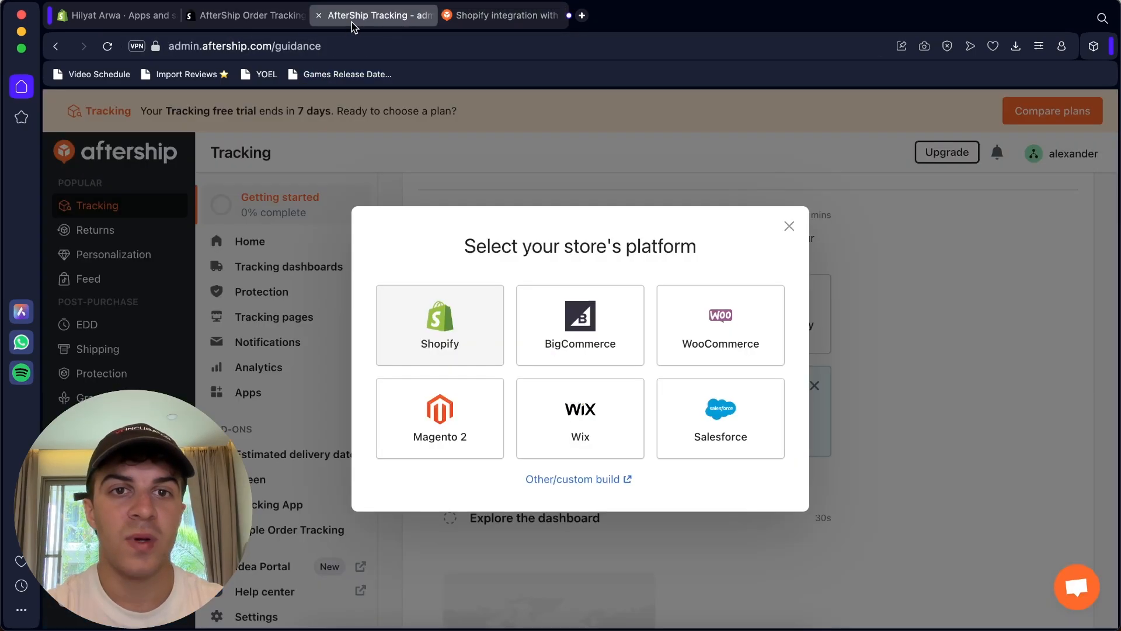
{"action": "left_click", "coordinate": [318, 16]}
{"action": "left_click", "coordinate": [320, 17]}
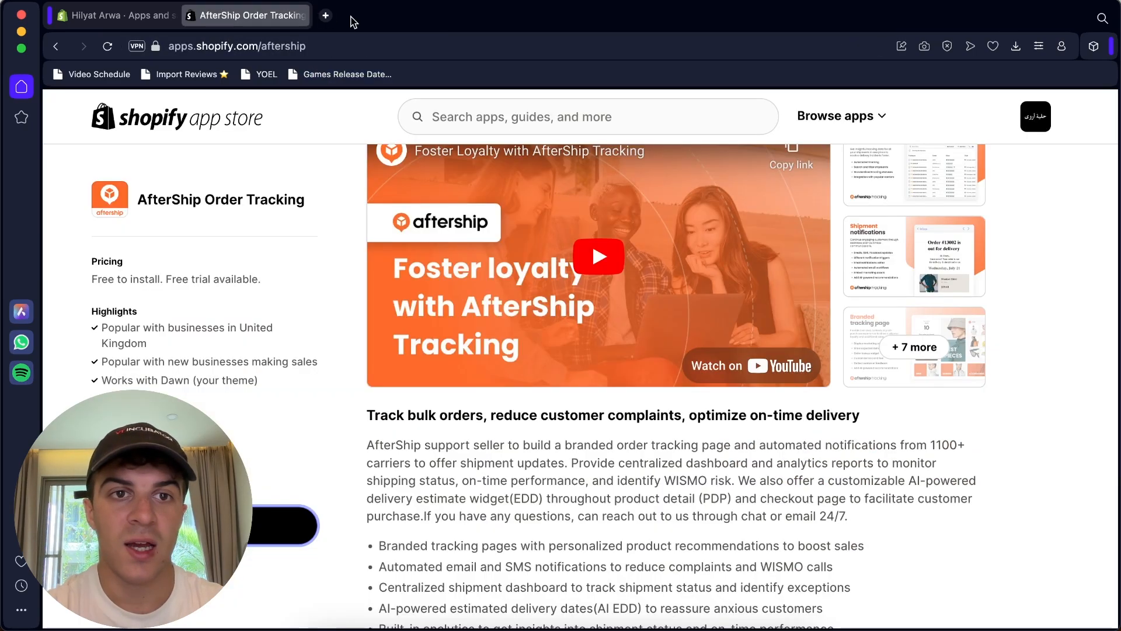
Step: Launch AfterShip Order Tracking from the installed apps in the Shopify store settings
{"action": "left_click", "coordinate": [125, 17]}
{"action": "left_click", "coordinate": [537, 278]}
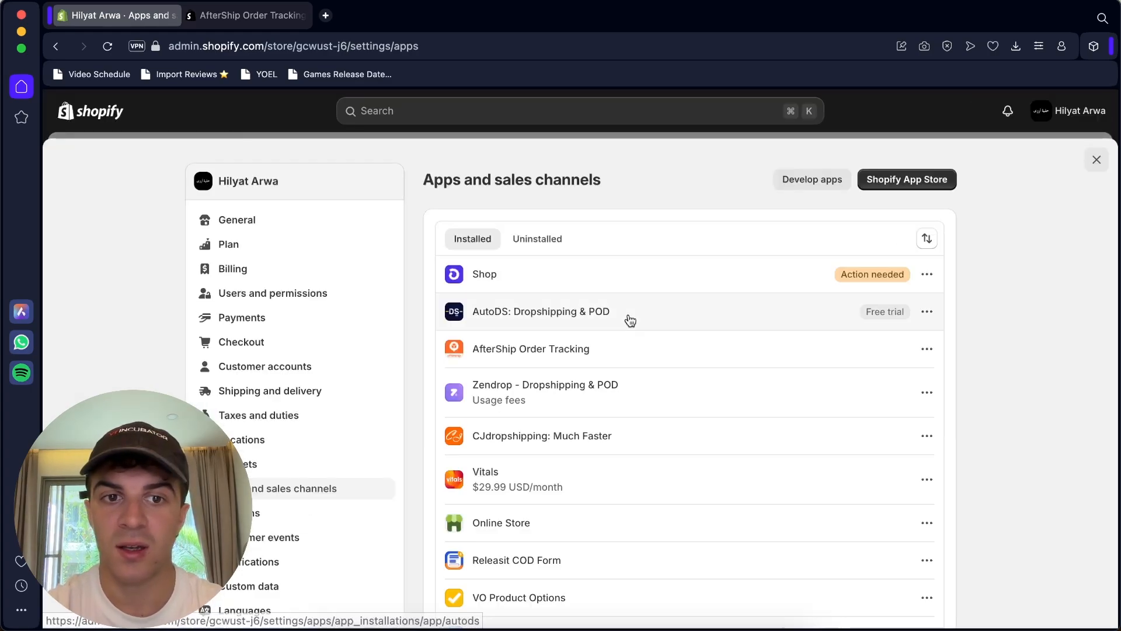
{"action": "left_click", "coordinate": [545, 334]}
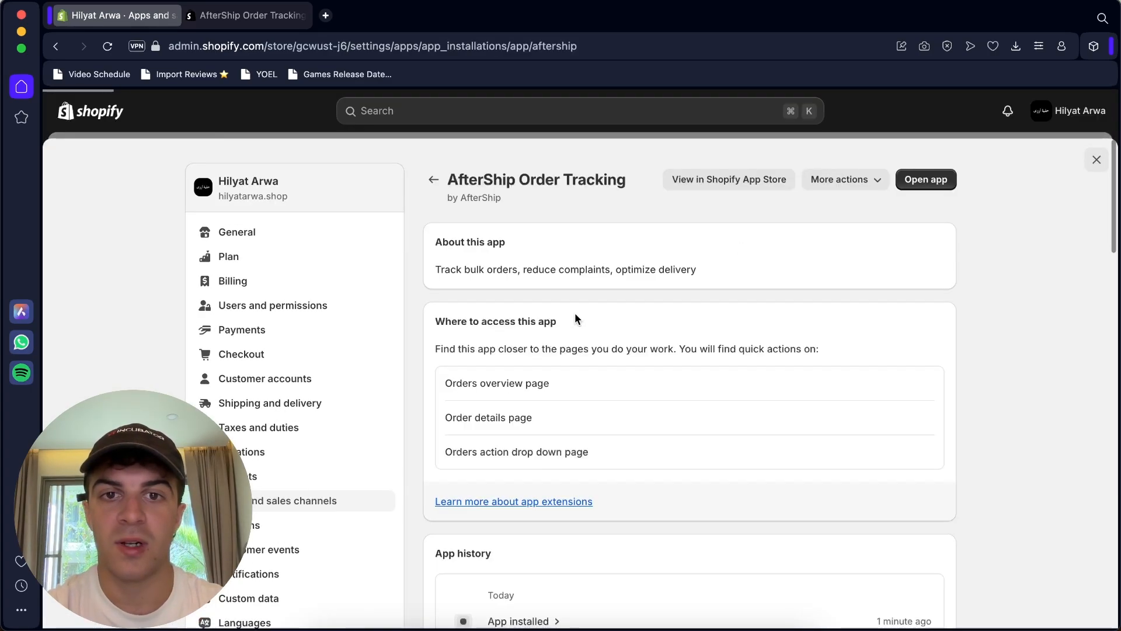
{"action": "left_click", "coordinate": [929, 181]}
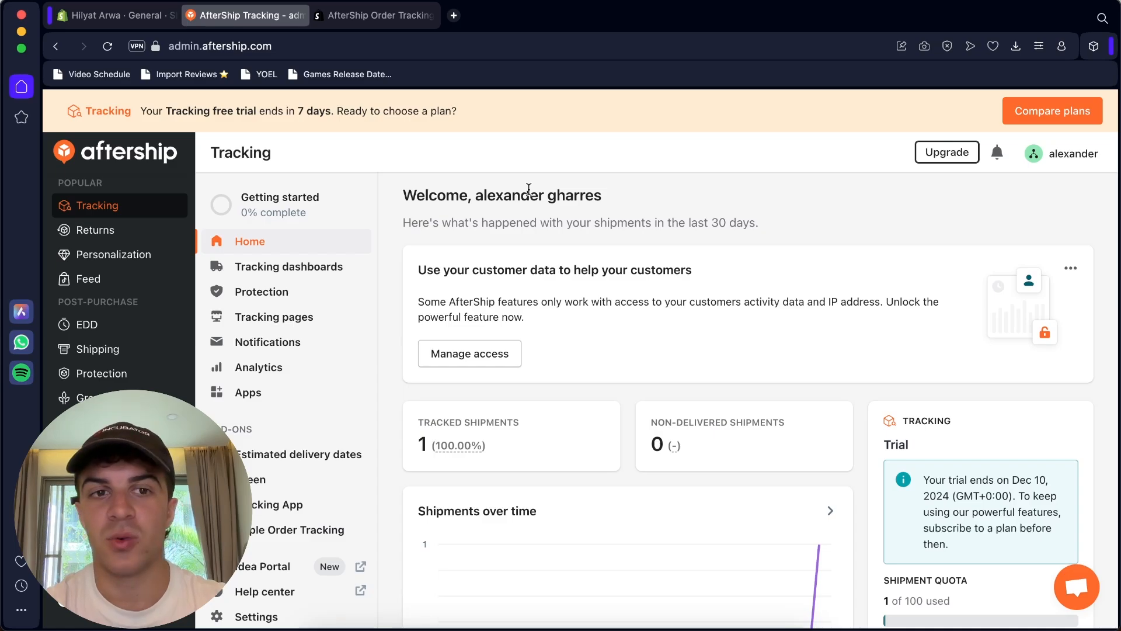
Step: Go to AfterShip's Tracking pages section and look through the available page templates
{"action": "scroll", "coordinate": [504, 198], "scroll_direction": "down", "scroll_amount": 2}
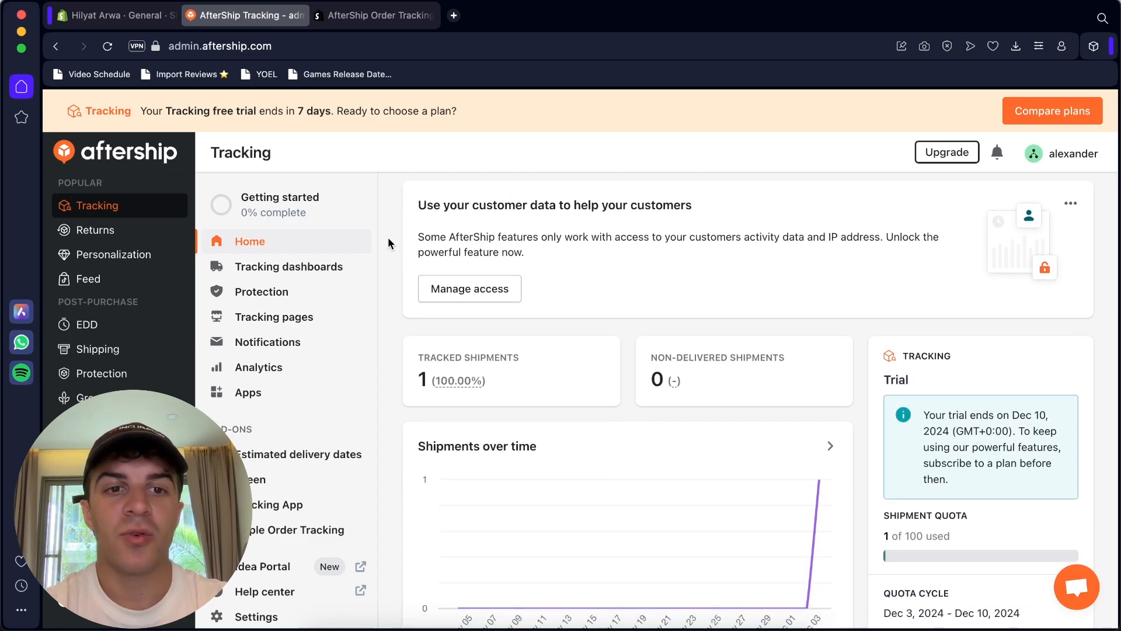
{"action": "mouse_move", "coordinate": [466, 247]}
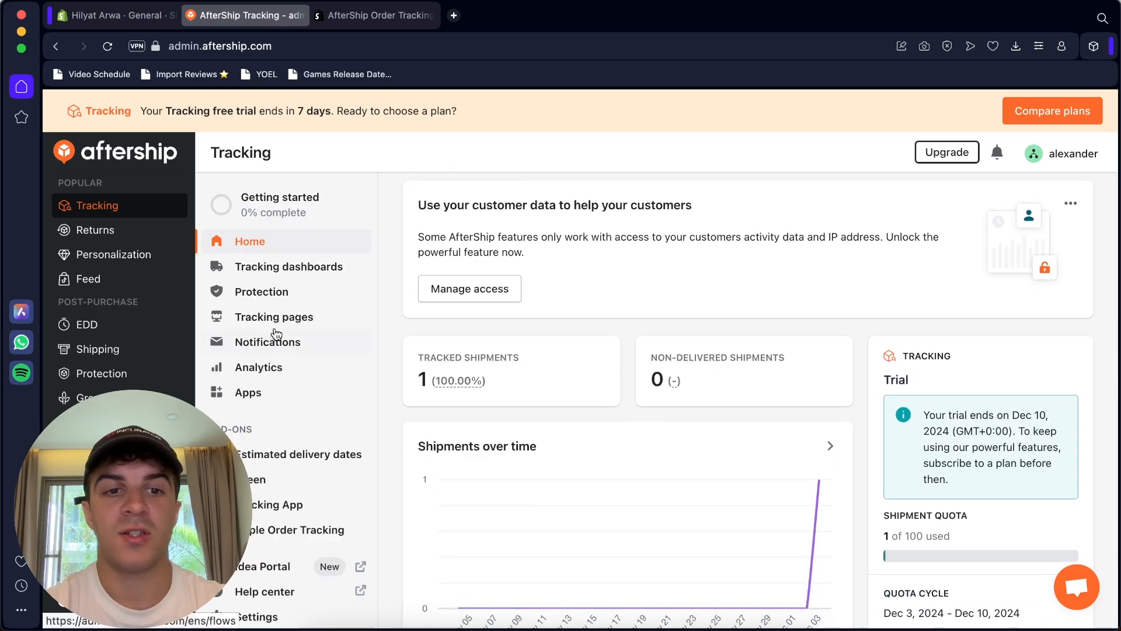
{"action": "left_click", "coordinate": [274, 318]}
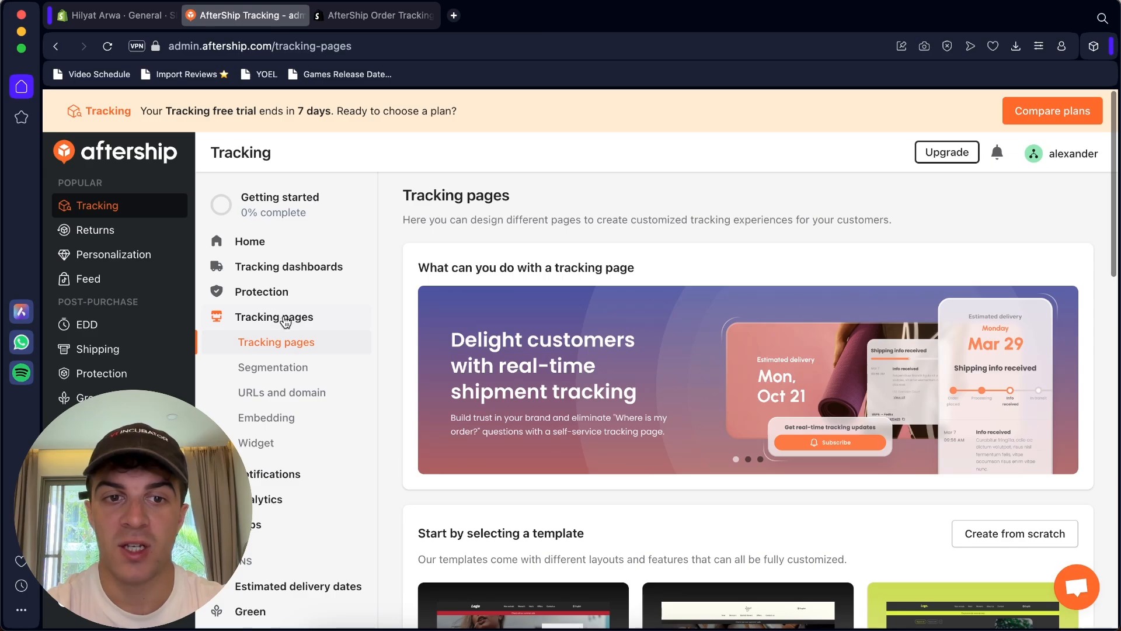
{"action": "scroll", "coordinate": [573, 293], "scroll_direction": "down", "scroll_amount": 2}
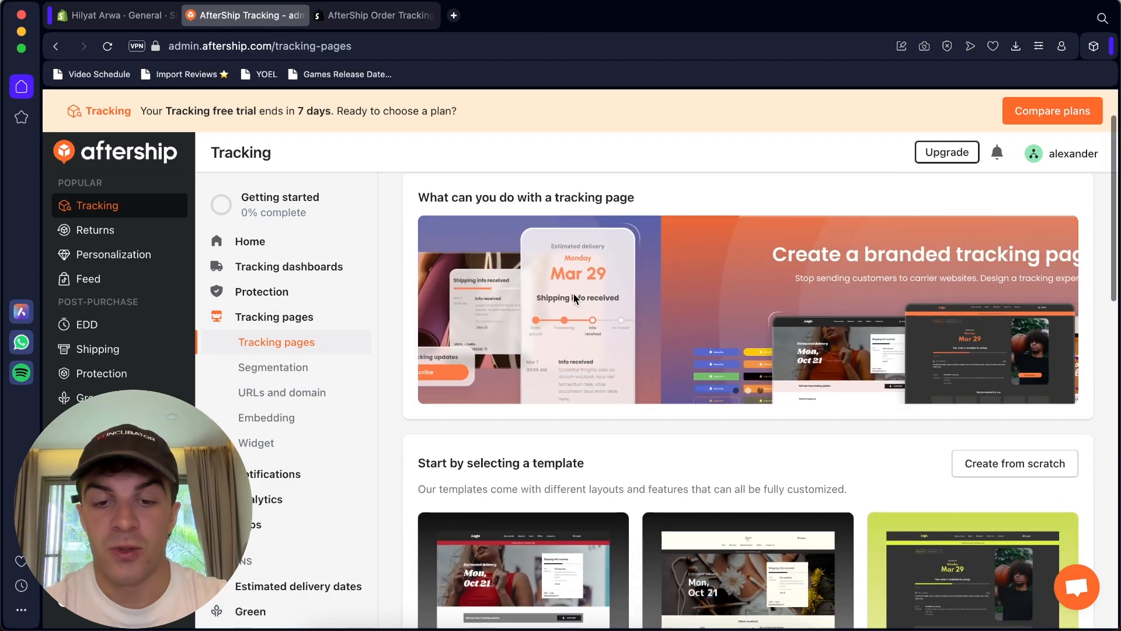
{"action": "scroll", "coordinate": [573, 293], "scroll_direction": "down", "scroll_amount": 4}
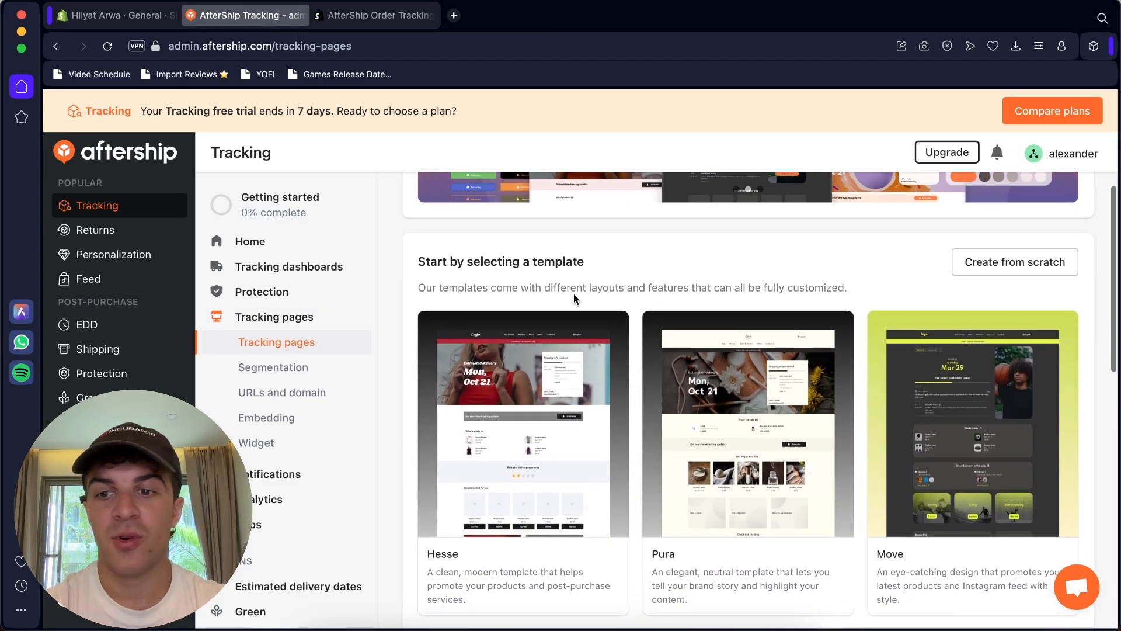
{"action": "scroll", "coordinate": [574, 293], "scroll_direction": "down", "scroll_amount": 10}
{"action": "scroll", "coordinate": [574, 293], "scroll_direction": "up", "scroll_amount": 11}
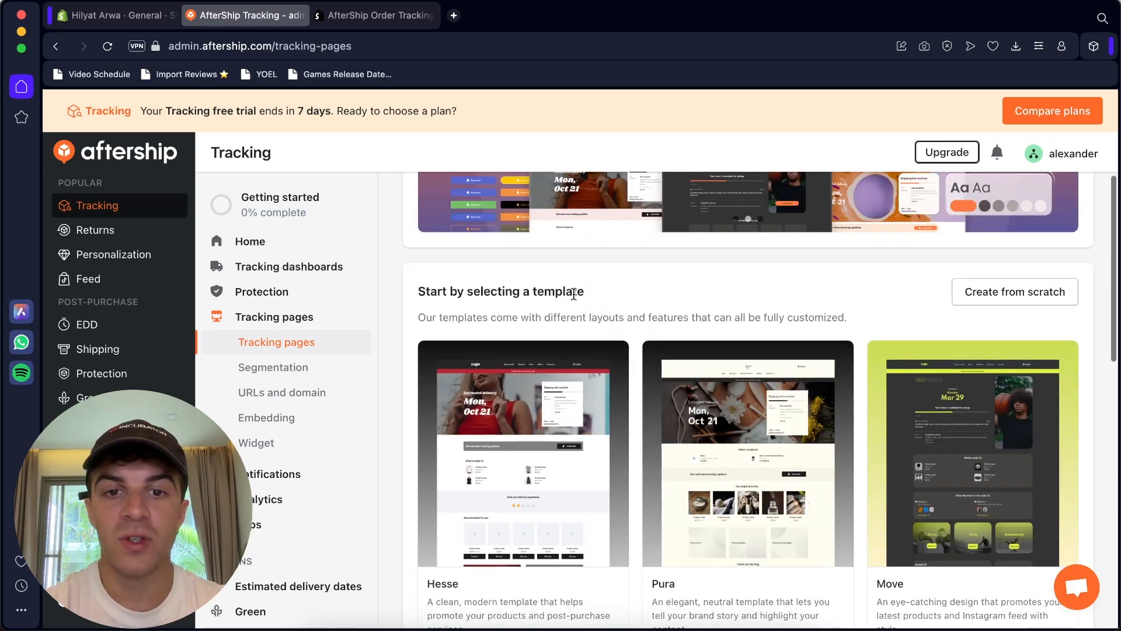
{"action": "scroll", "coordinate": [574, 293], "scroll_direction": "down", "scroll_amount": 3}
{"action": "mouse_move", "coordinate": [549, 444]}
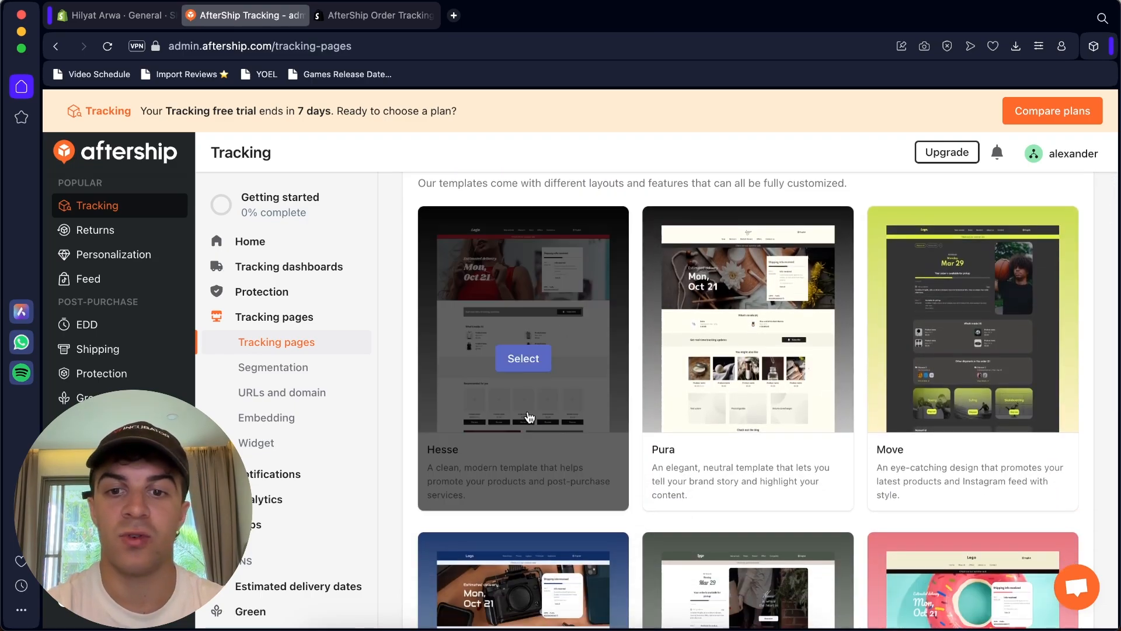
{"action": "scroll", "coordinate": [742, 397], "scroll_direction": "down", "scroll_amount": 6}
{"action": "scroll", "coordinate": [727, 516], "scroll_direction": "down", "scroll_amount": 2}
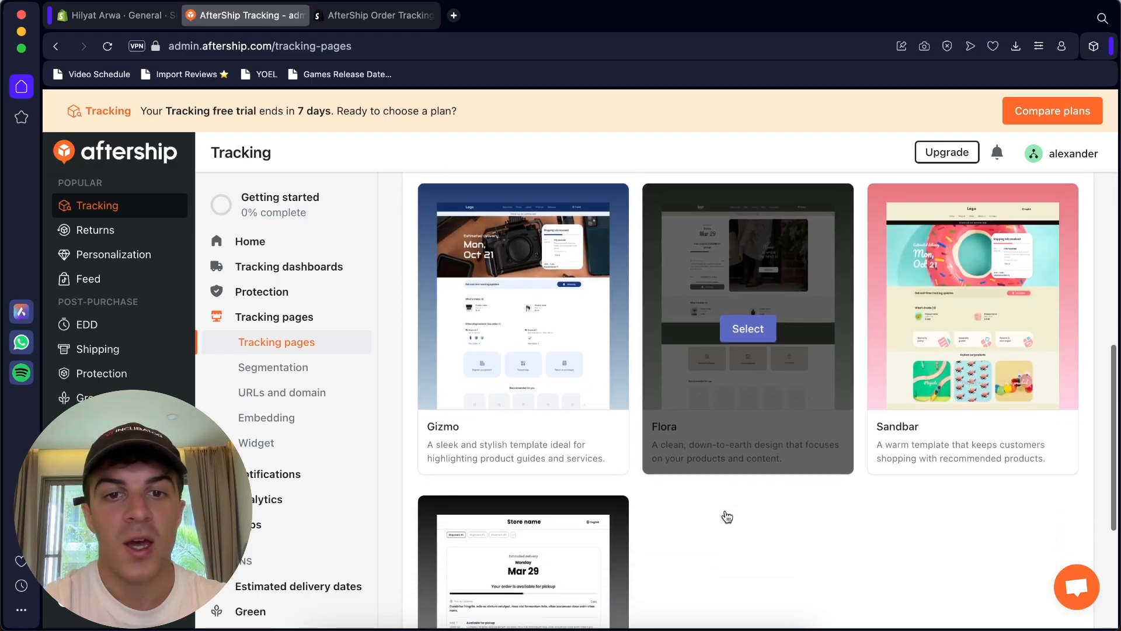
{"action": "scroll", "coordinate": [727, 516], "scroll_direction": "down", "scroll_amount": 5}
{"action": "mouse_move", "coordinate": [577, 381]}
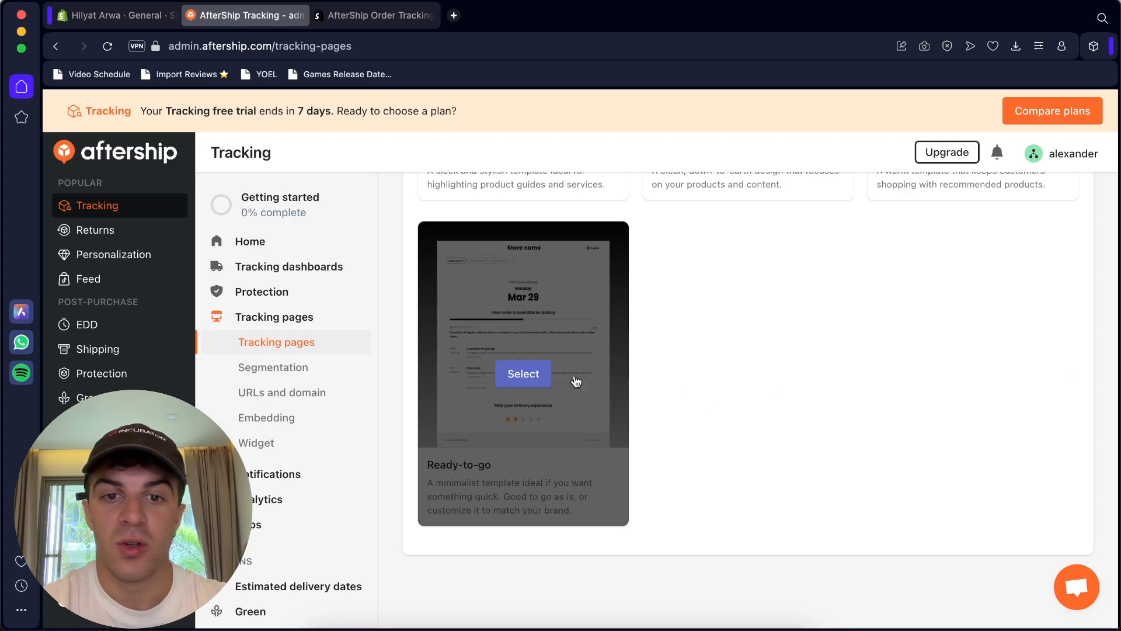
{"action": "scroll", "coordinate": [755, 334], "scroll_direction": "up", "scroll_amount": 10}
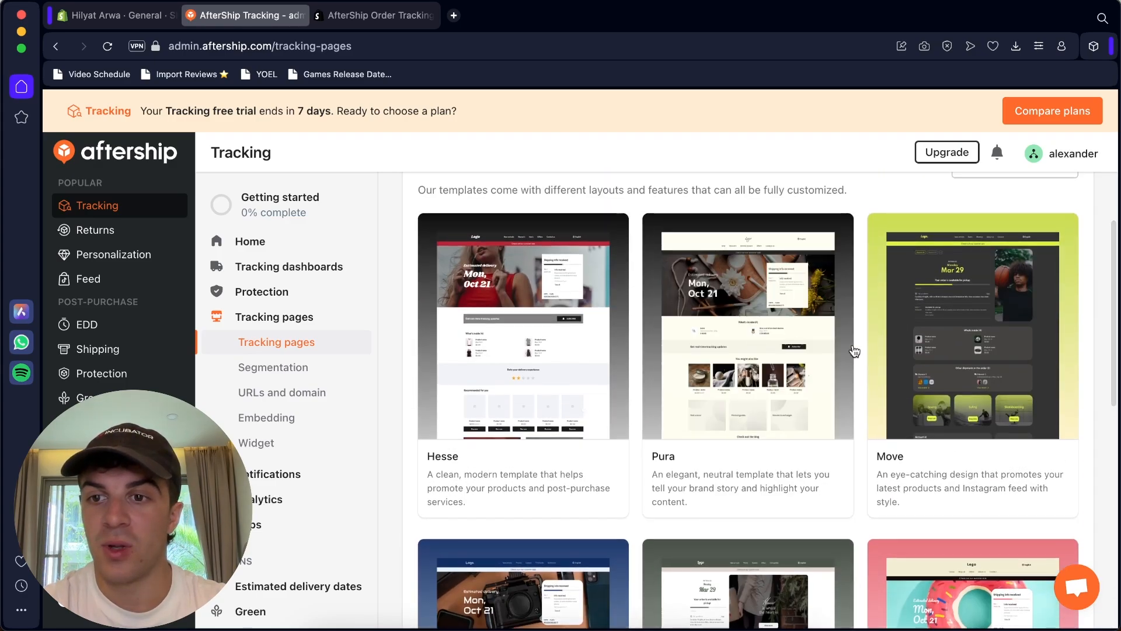
Step: Create a tracking page from the Move template with the page name "tracking-page"
{"action": "left_click", "coordinate": [973, 366]}
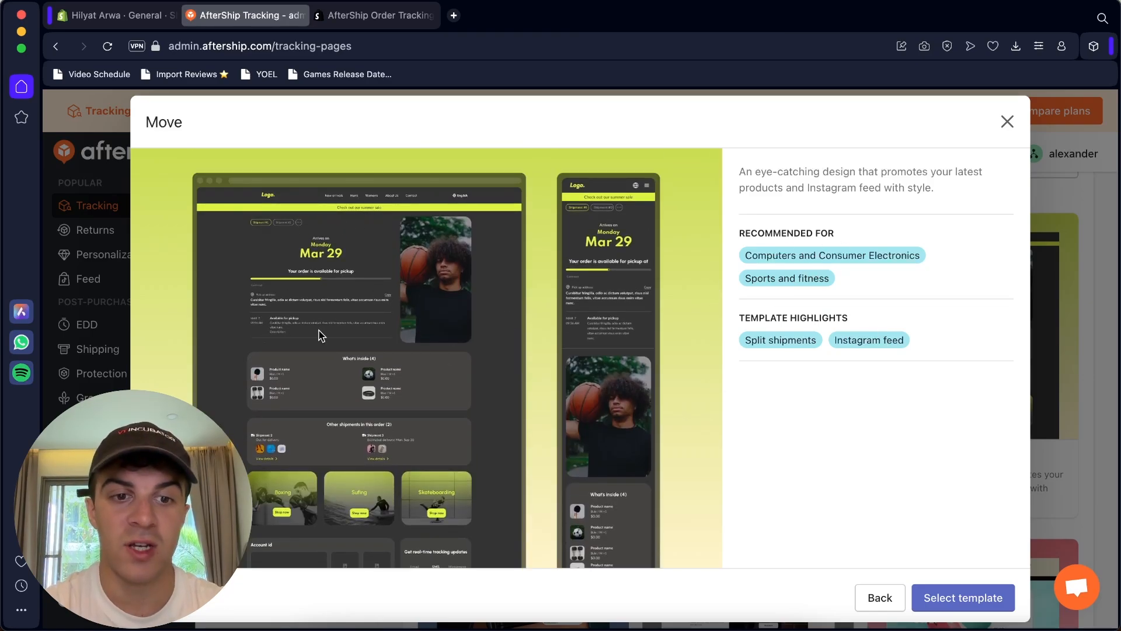
{"action": "left_click", "coordinate": [966, 596]}
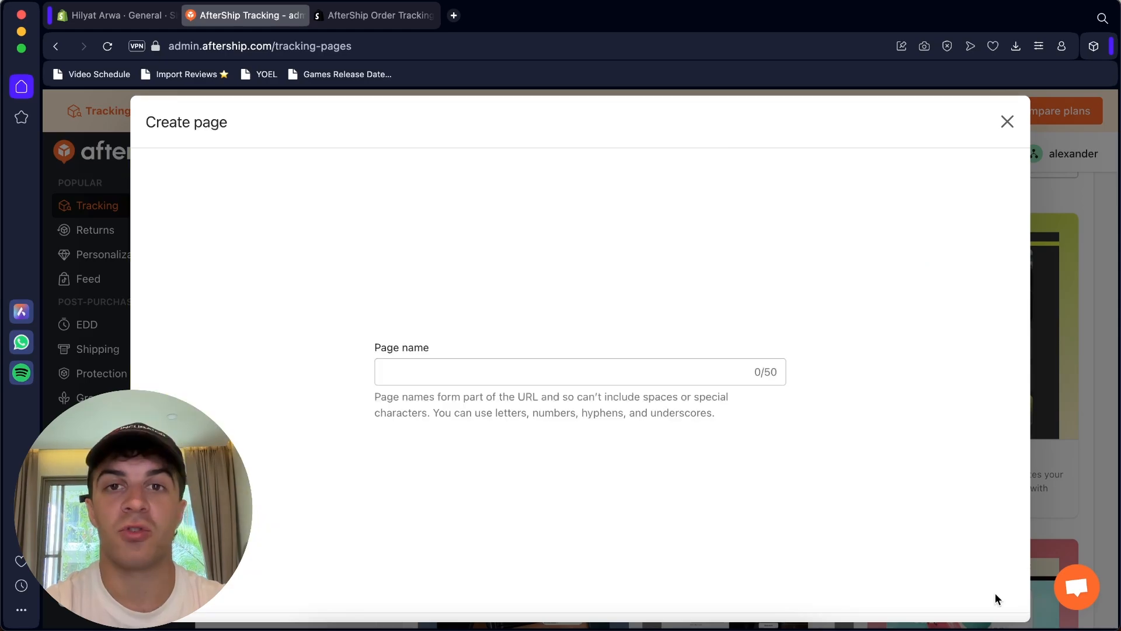
{"action": "left_click", "coordinate": [687, 376]}
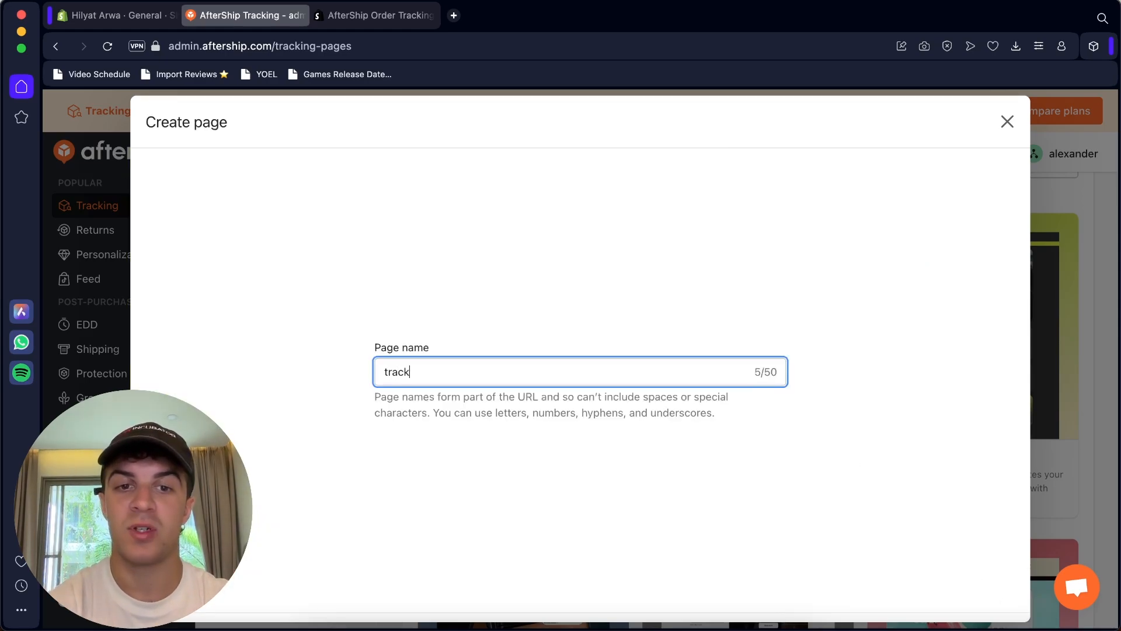
{"action": "left_click", "coordinate": [853, 359]}
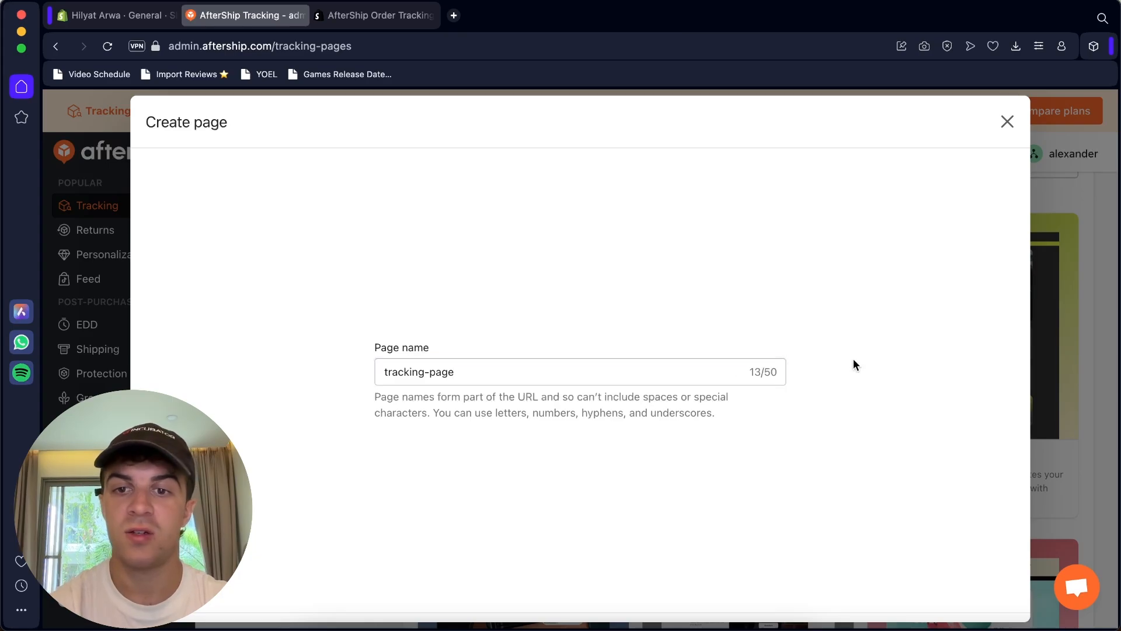
{"action": "left_click", "coordinate": [981, 593]}
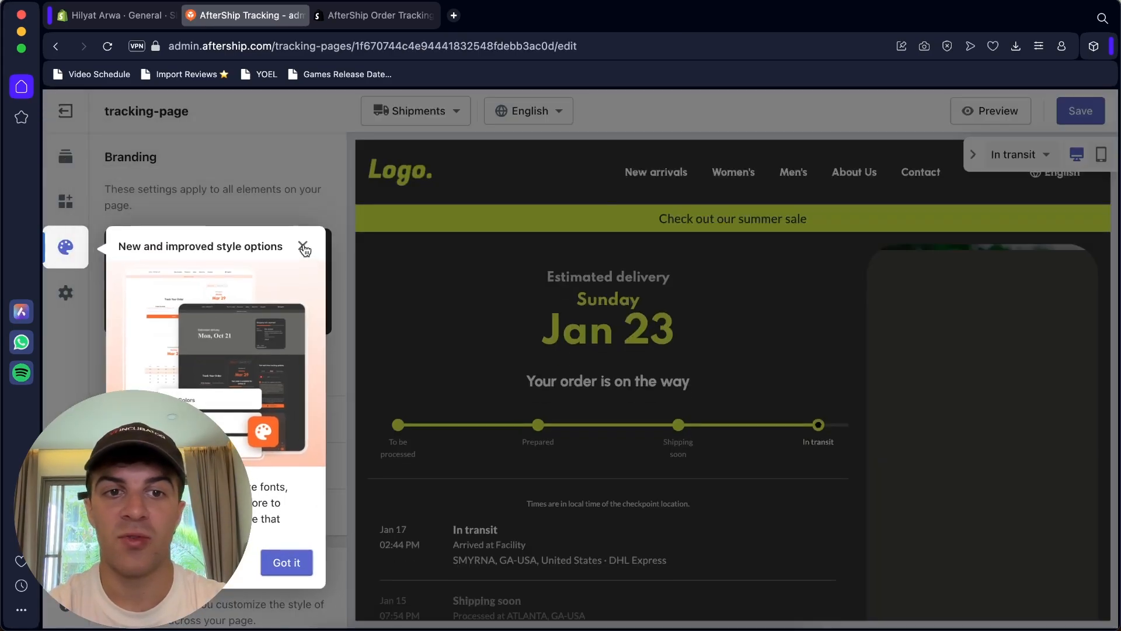
Step: Dismiss the new style options notice and collapse the shipment status switcher covering the page preview
{"action": "left_click", "coordinate": [304, 247]}
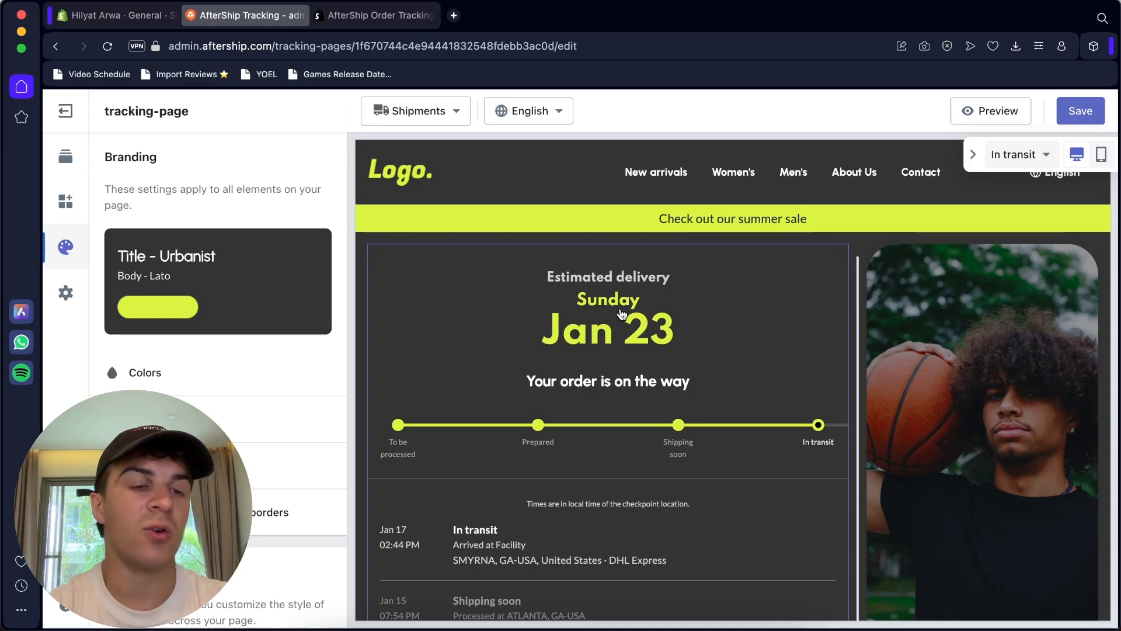
{"action": "scroll", "coordinate": [870, 410], "scroll_direction": "down", "scroll_amount": 2}
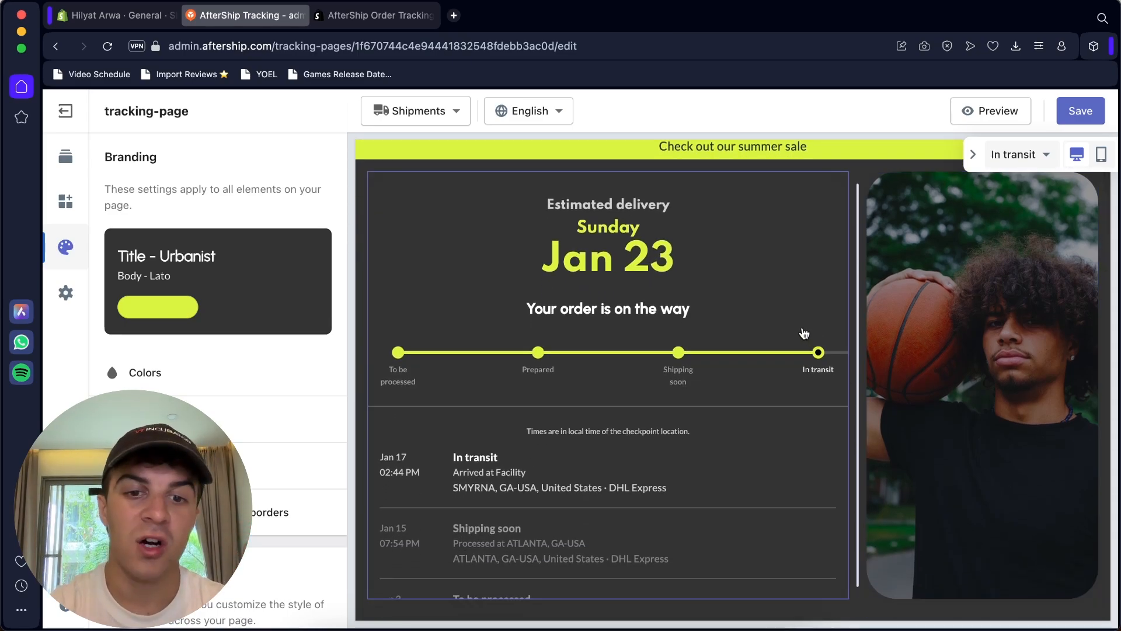
{"action": "left_click", "coordinate": [975, 158]}
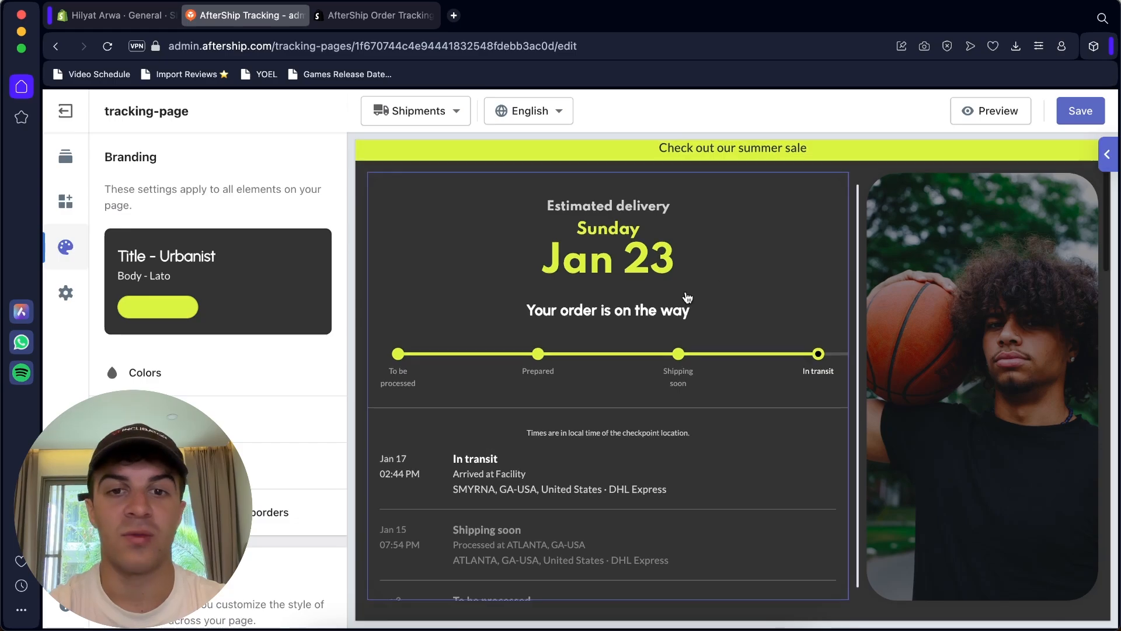
{"action": "scroll", "coordinate": [687, 298], "scroll_direction": "up", "scroll_amount": 1}
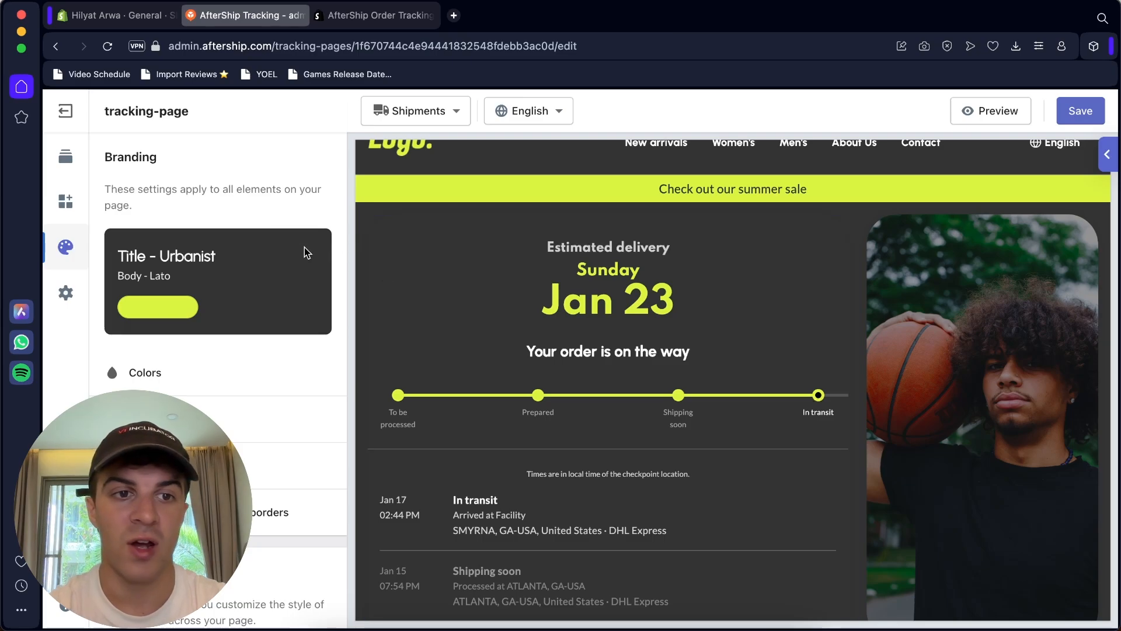
{"action": "scroll", "coordinate": [167, 285], "scroll_direction": "down", "scroll_amount": 1}
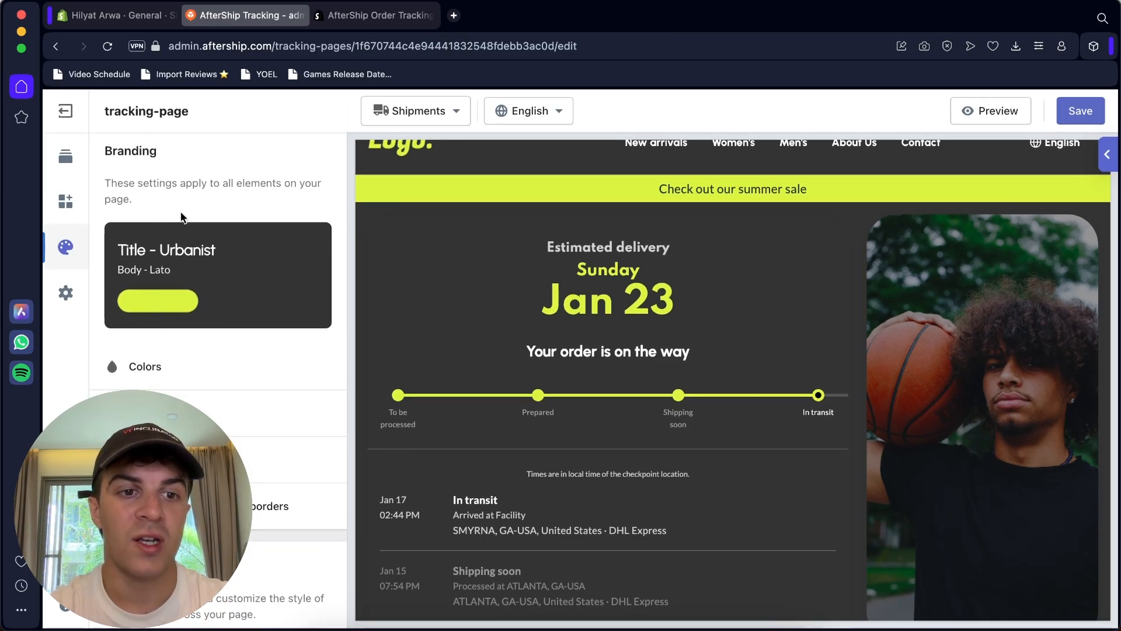
Step: Open the branding color settings and select the dark background option
{"action": "scroll", "coordinate": [166, 281], "scroll_direction": "down", "scroll_amount": 2}
{"action": "left_click", "coordinate": [164, 301]}
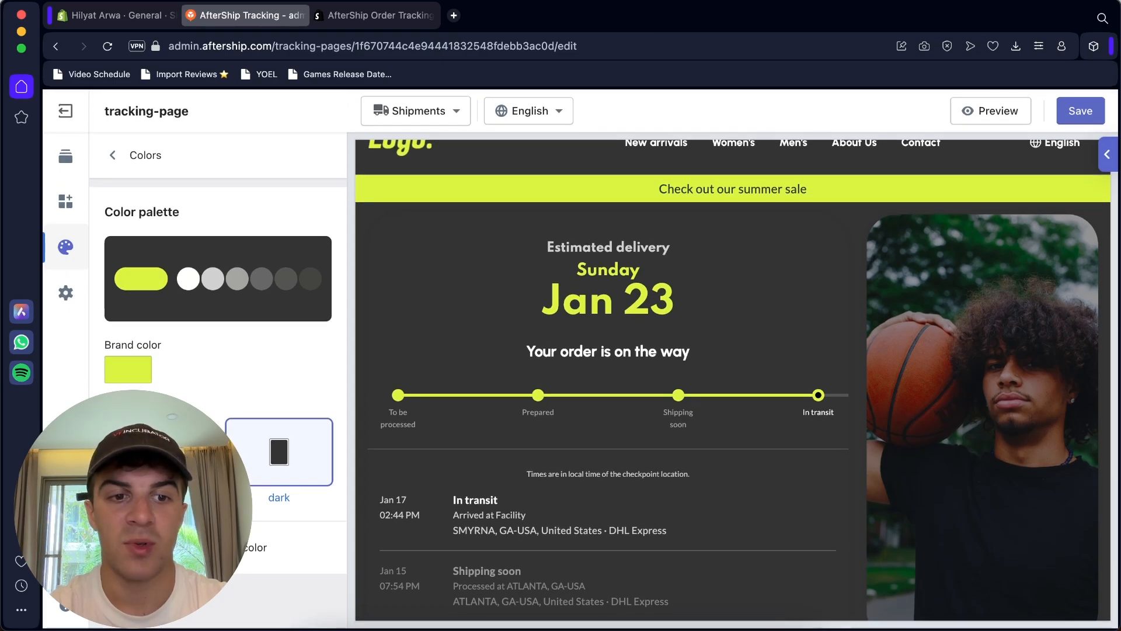
{"action": "left_click", "coordinate": [166, 451]}
{"action": "left_click", "coordinate": [287, 466]}
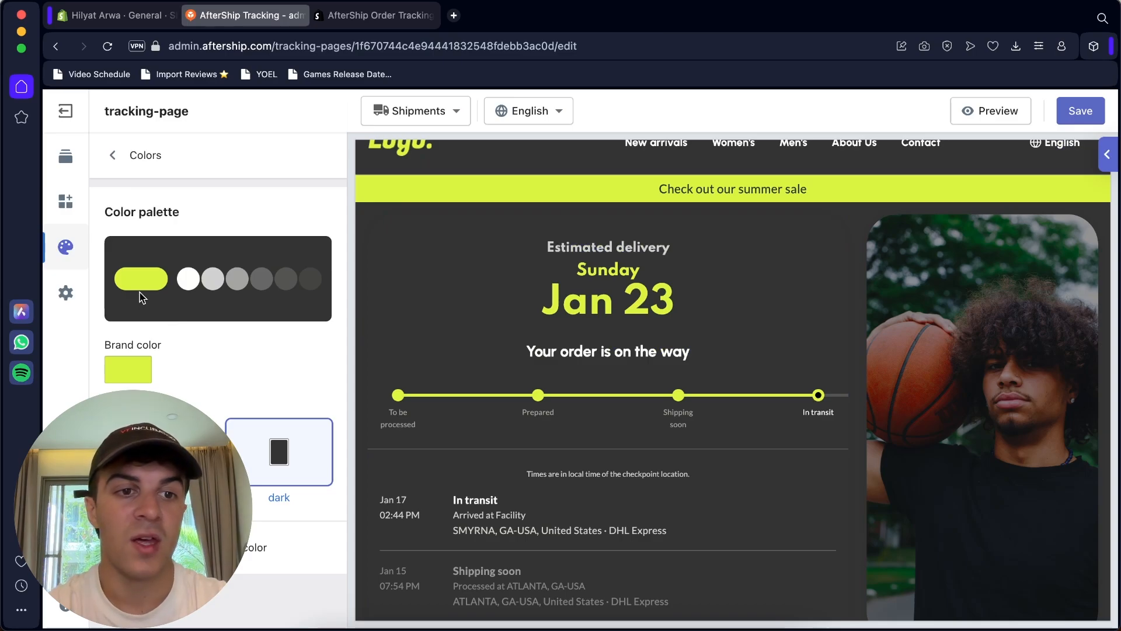
Step: Try a bright cyan as the tracking page's brand color
{"action": "left_click", "coordinate": [134, 369]}
{"action": "left_click", "coordinate": [255, 465]}
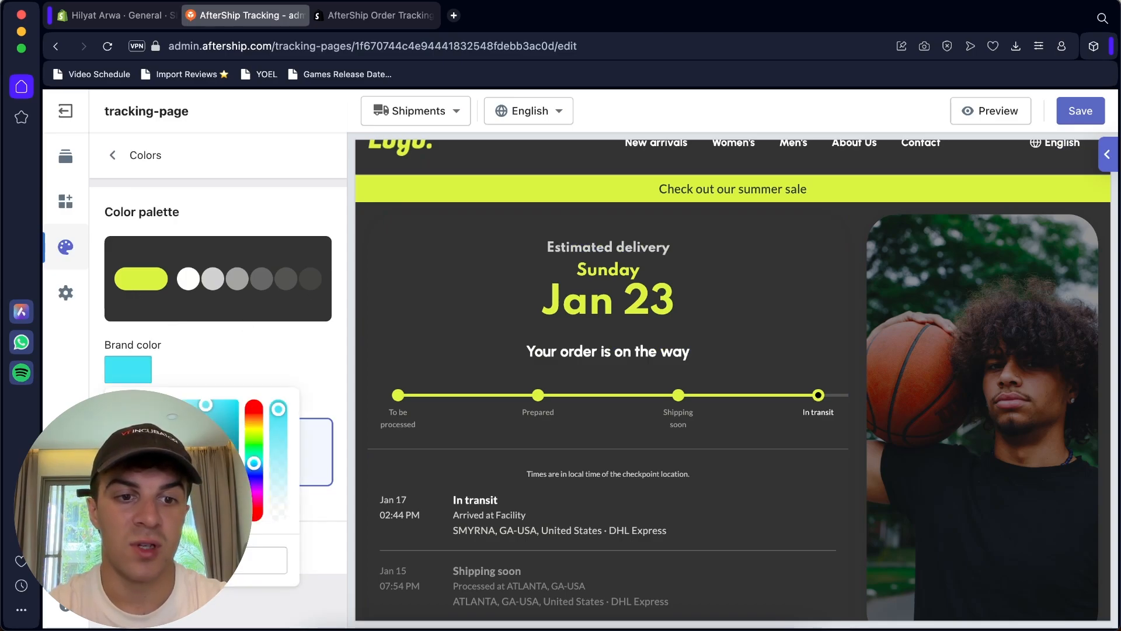
{"action": "left_click", "coordinate": [215, 329]}
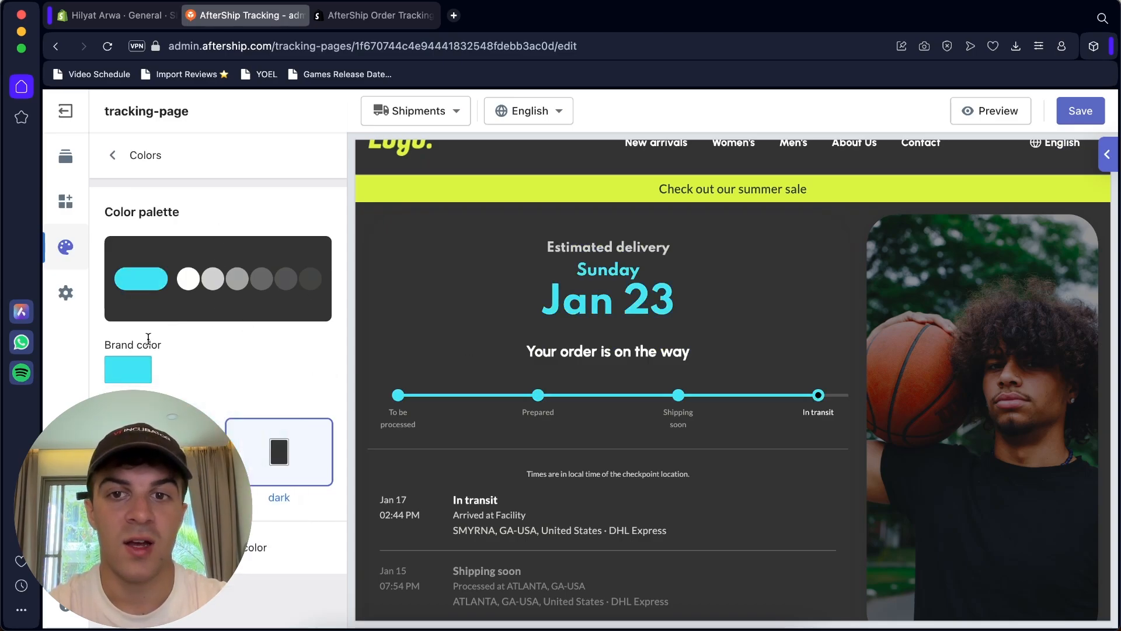
Step: Set the brand color to a vivid lime green and return to the branding overview
{"action": "left_click", "coordinate": [126, 379]}
{"action": "left_click", "coordinate": [257, 431]}
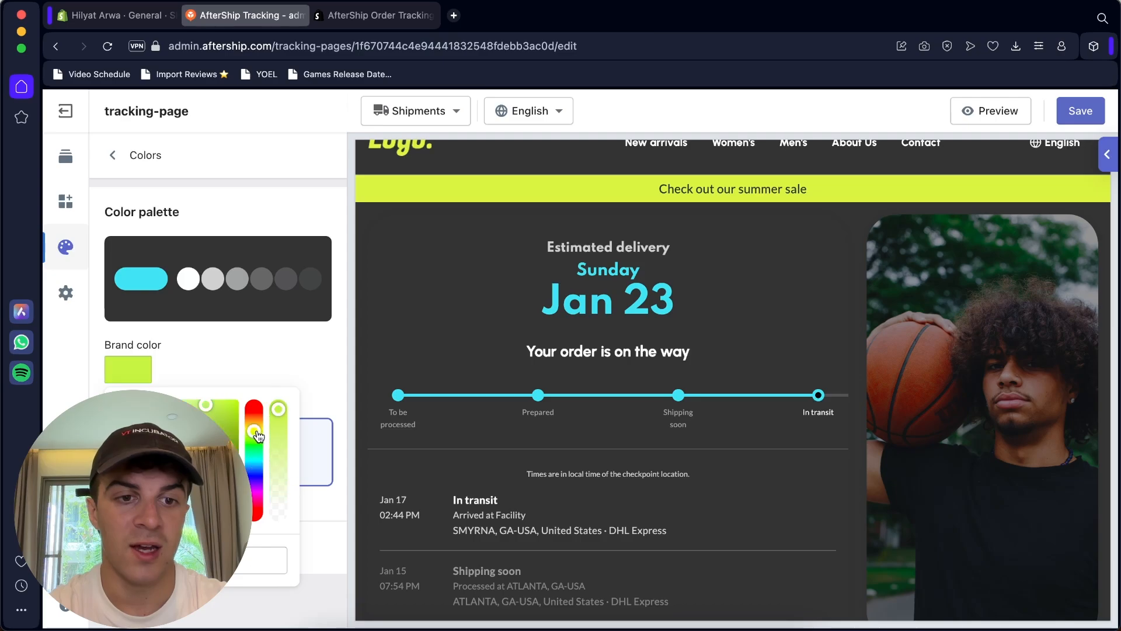
{"action": "left_click_drag", "start_coordinate": [217, 409], "coordinate": [270, 377]}
{"action": "left_click", "coordinate": [288, 207]}
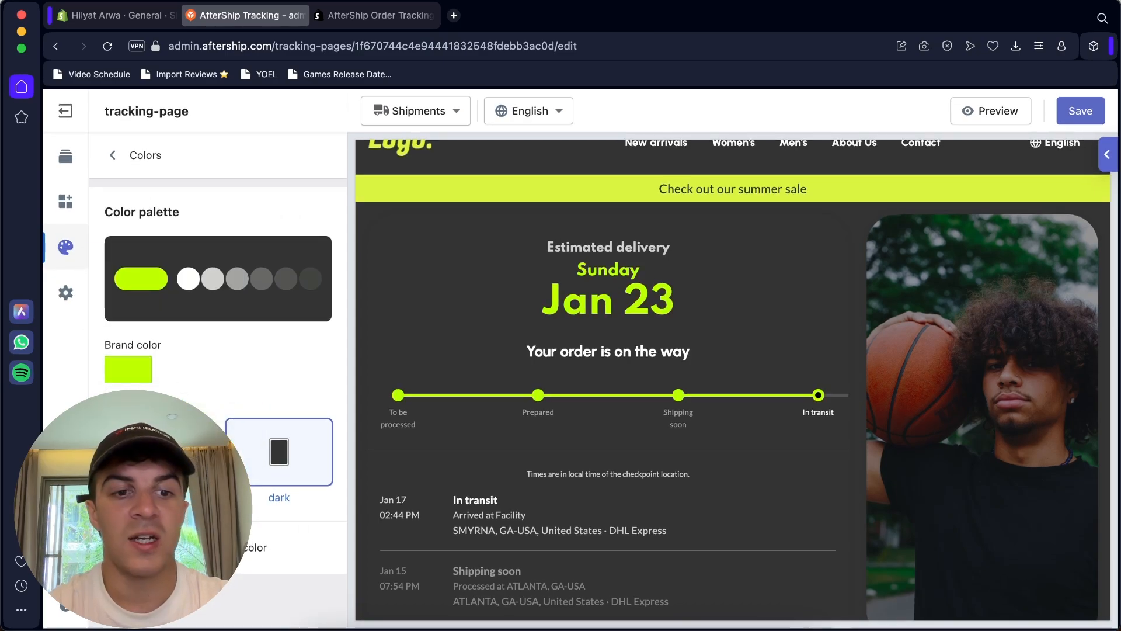
{"action": "left_click", "coordinate": [113, 155]}
Step: Examine the branding font settings, including the default fonts offered for Display text, and return to the branding overview
{"action": "scroll", "coordinate": [199, 297], "scroll_direction": "down", "scroll_amount": 3}
{"action": "left_click", "coordinate": [173, 299]}
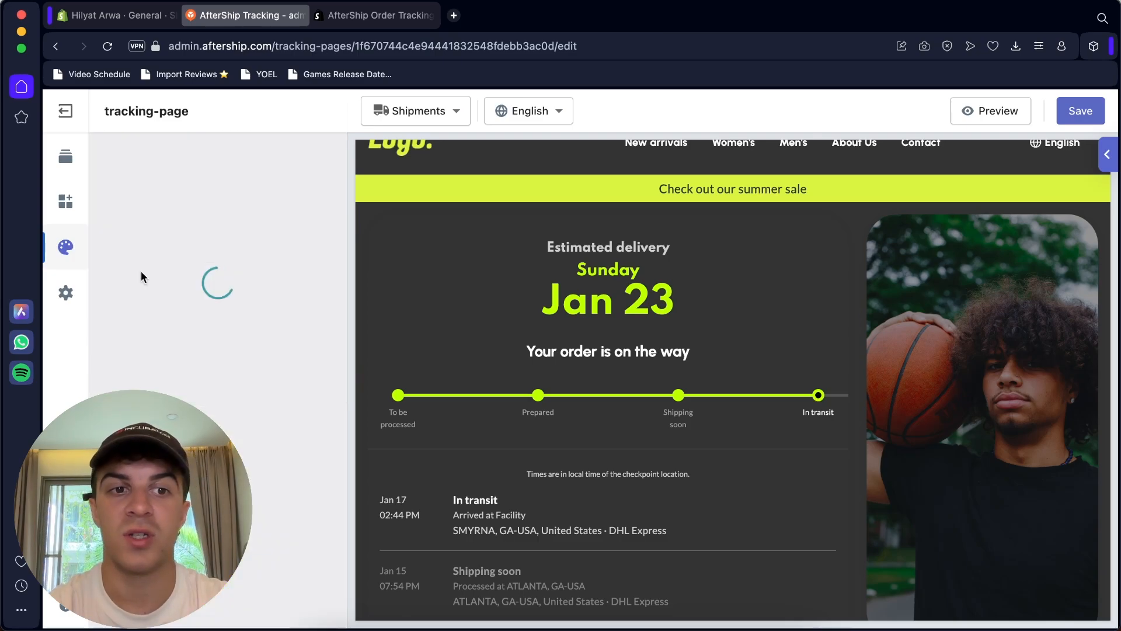
{"action": "scroll", "coordinate": [216, 389], "scroll_direction": "down", "scroll_amount": 1}
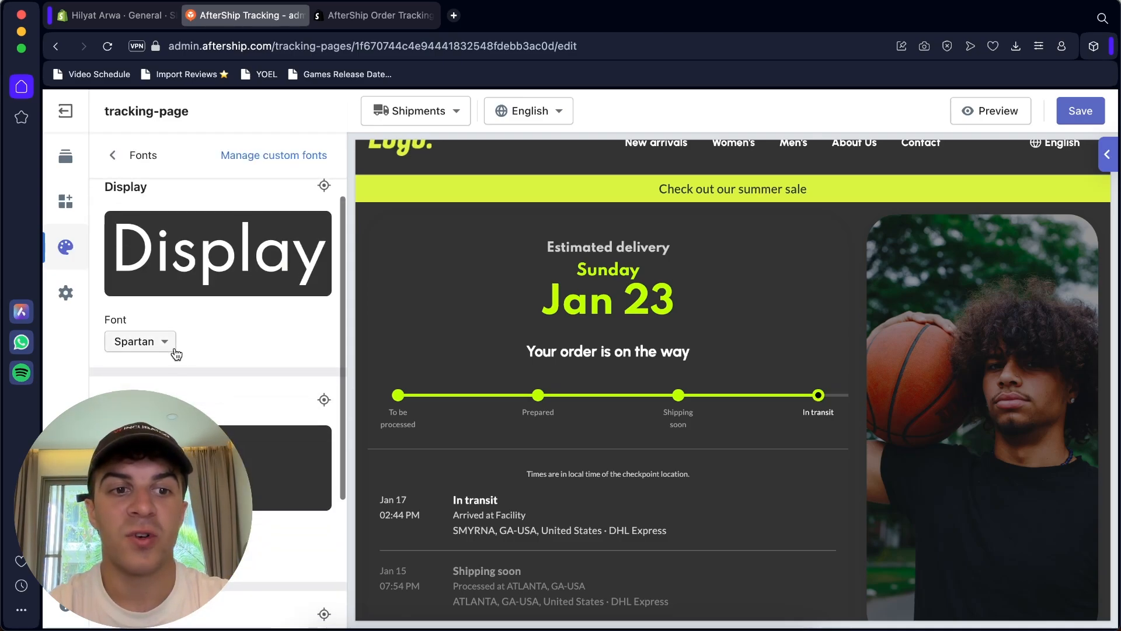
{"action": "left_click", "coordinate": [155, 342]}
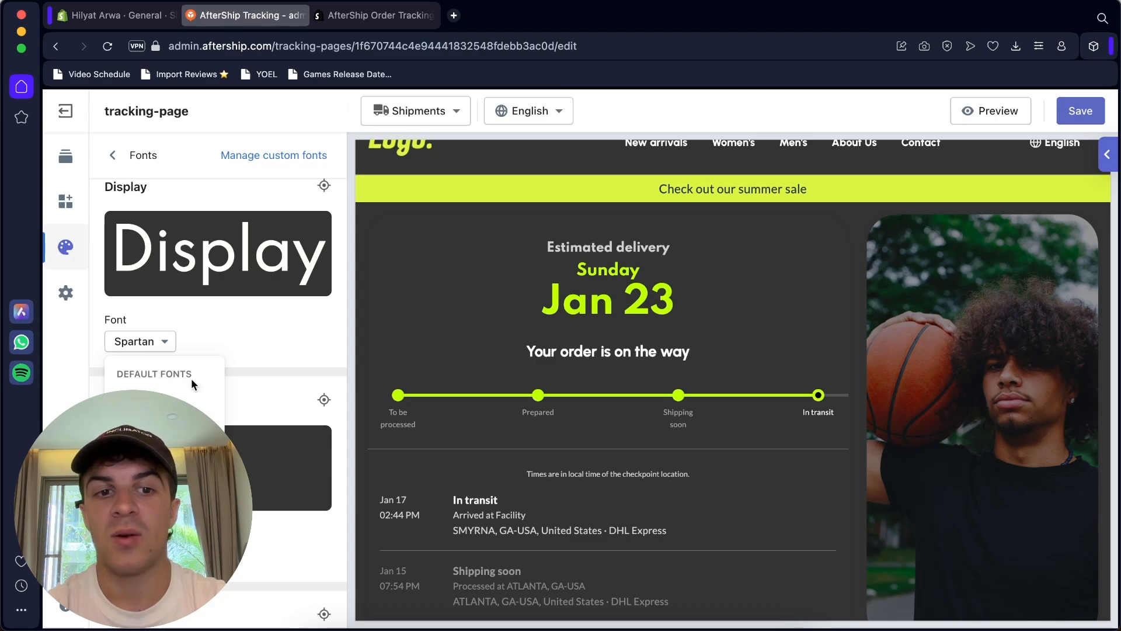
{"action": "scroll", "coordinate": [190, 412], "scroll_direction": "down", "scroll_amount": 2}
{"action": "scroll", "coordinate": [175, 426], "scroll_direction": "up", "scroll_amount": 2}
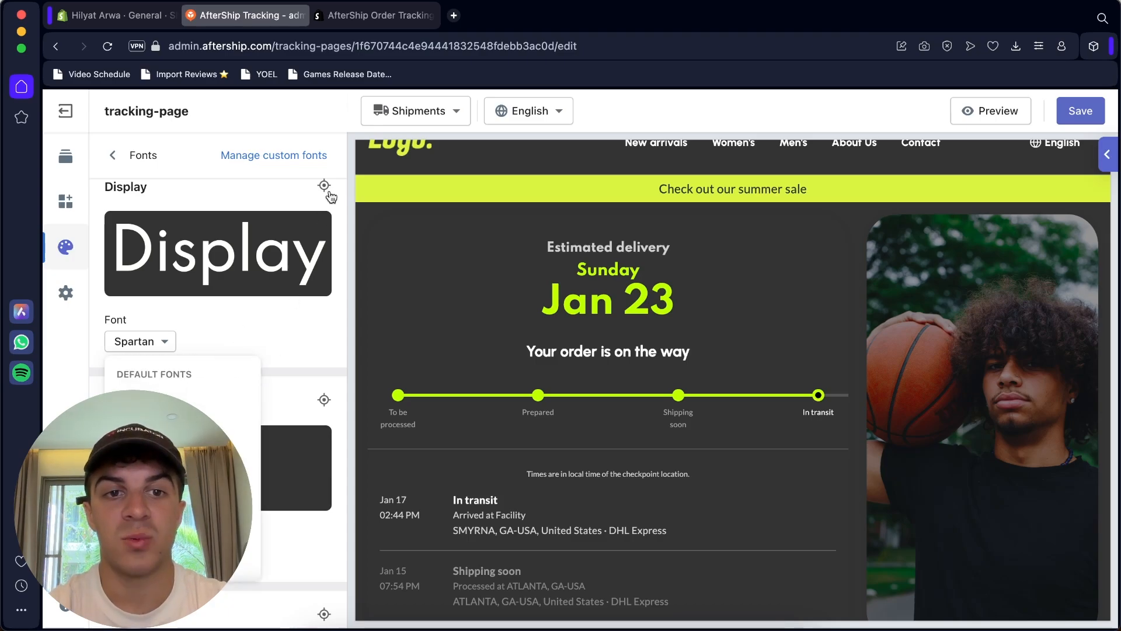
{"action": "scroll", "coordinate": [298, 332], "scroll_direction": "up", "scroll_amount": 1}
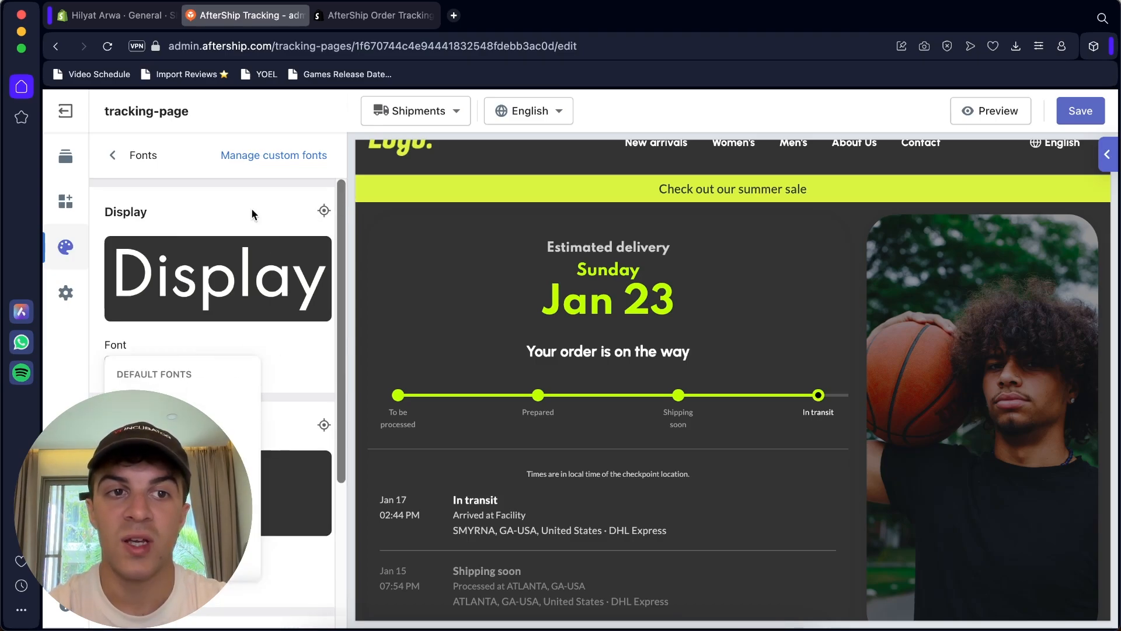
{"action": "left_click", "coordinate": [118, 152]}
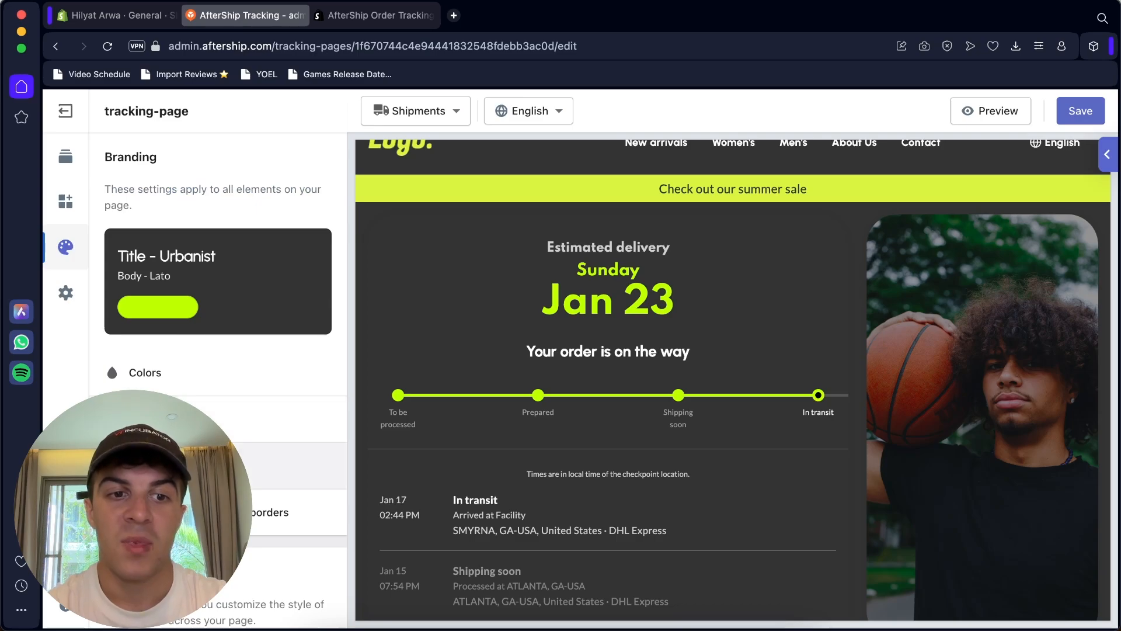
Step: Try less rounded corners in the Shape settings, and restore the maximum rounding
{"action": "left_click", "coordinate": [210, 306]}
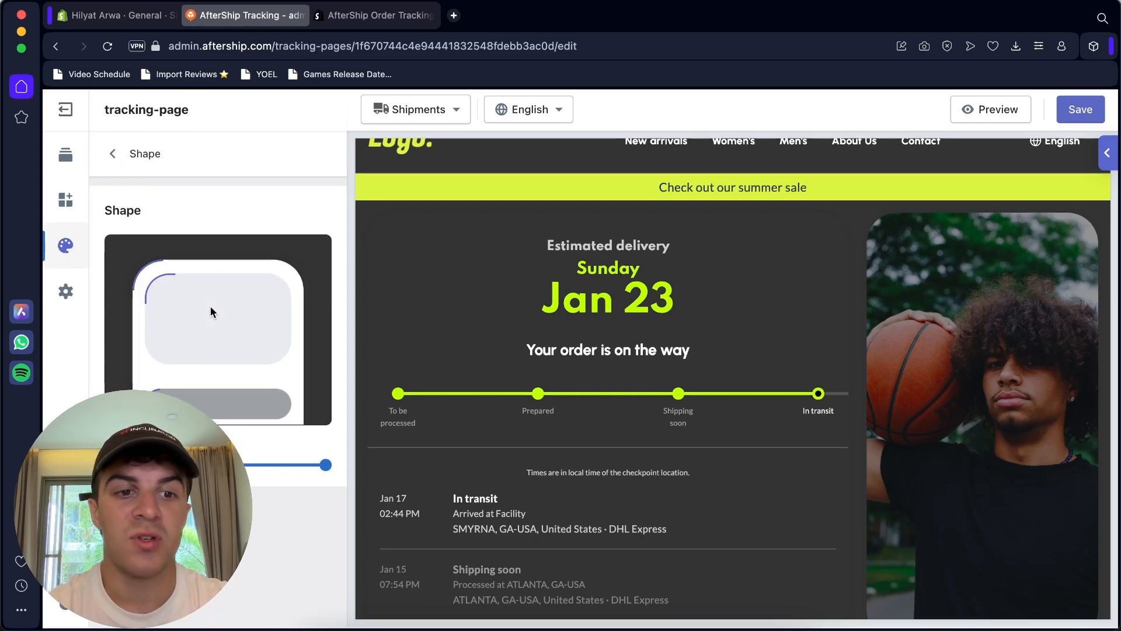
{"action": "left_click_drag", "start_coordinate": [306, 466], "coordinate": [114, 466]}
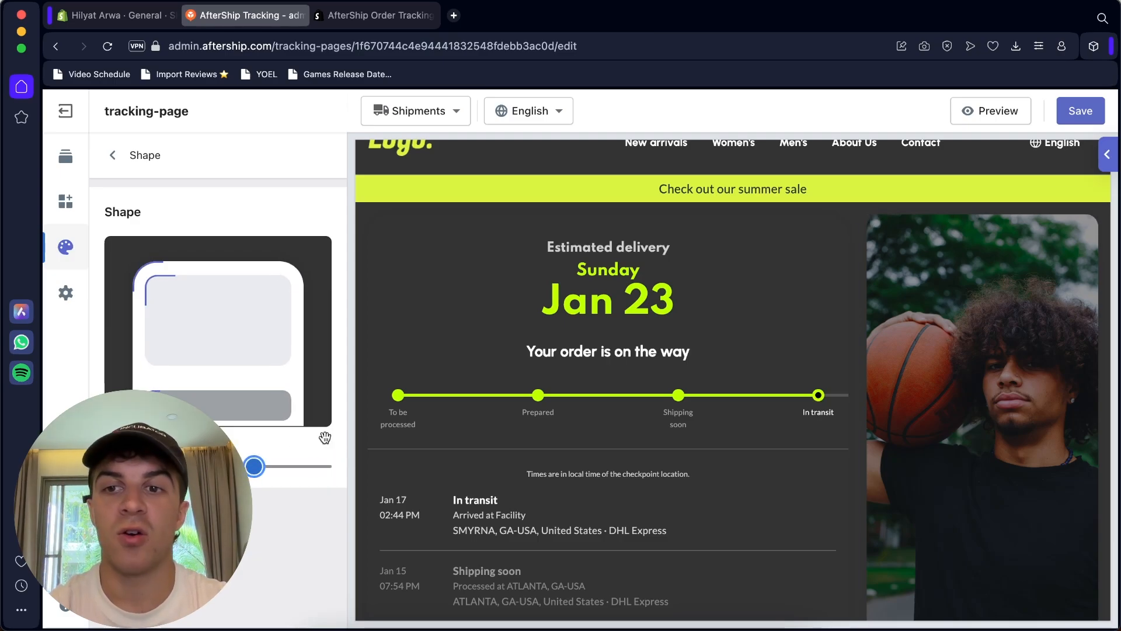
{"action": "left_click", "coordinate": [326, 466]}
{"action": "left_click", "coordinate": [115, 155]}
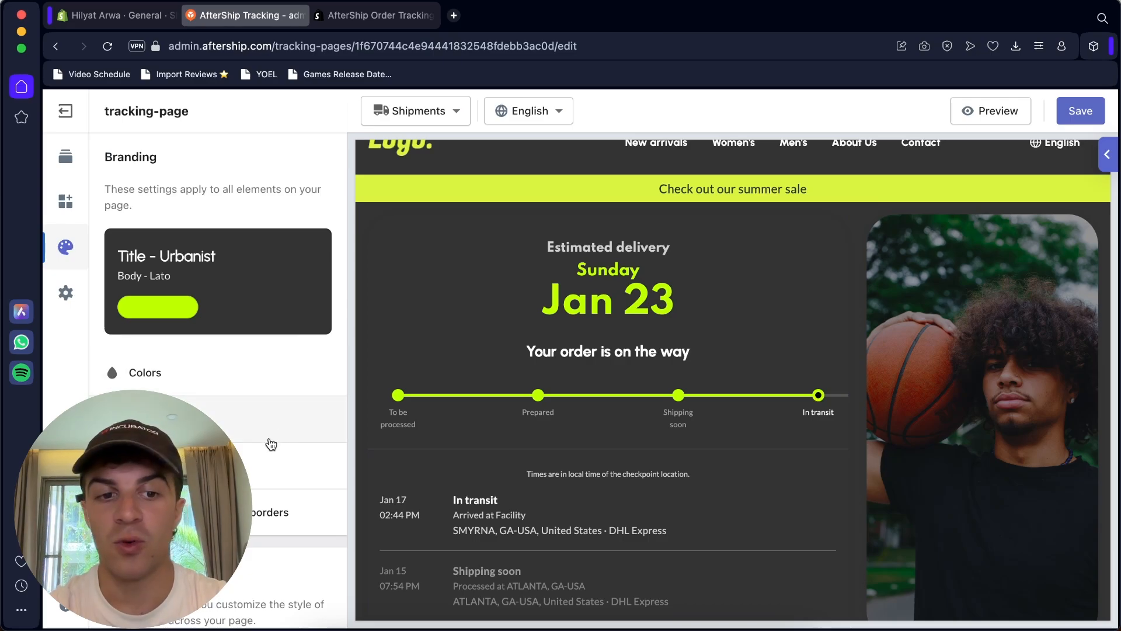
Step: Review the container shadow and border settings and return to the branding overview
{"action": "scroll", "coordinate": [726, 343], "scroll_direction": "down", "scroll_amount": 3}
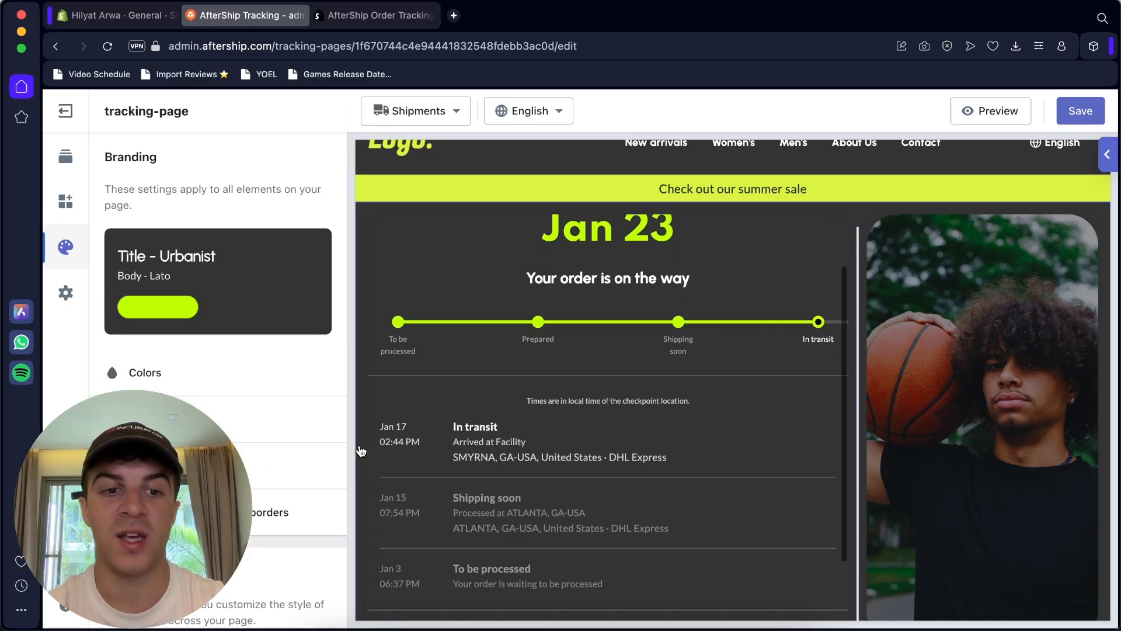
{"action": "left_click", "coordinate": [271, 501]}
{"action": "scroll", "coordinate": [218, 336], "scroll_direction": "down", "scroll_amount": 3}
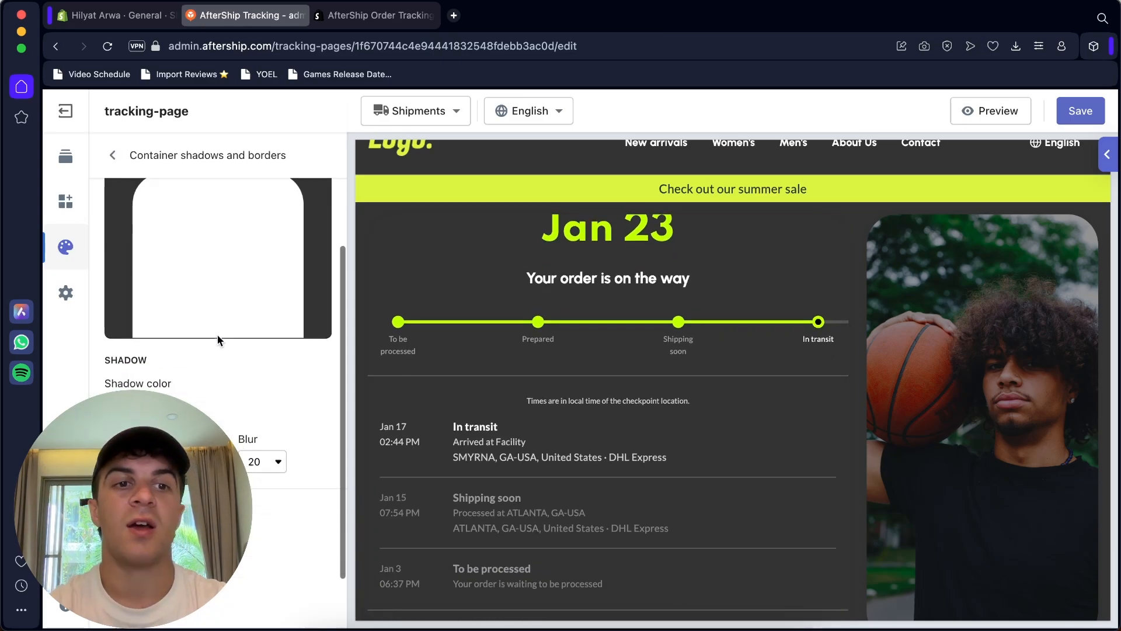
{"action": "scroll", "coordinate": [219, 336], "scroll_direction": "up", "scroll_amount": 3}
{"action": "left_click", "coordinate": [113, 155]}
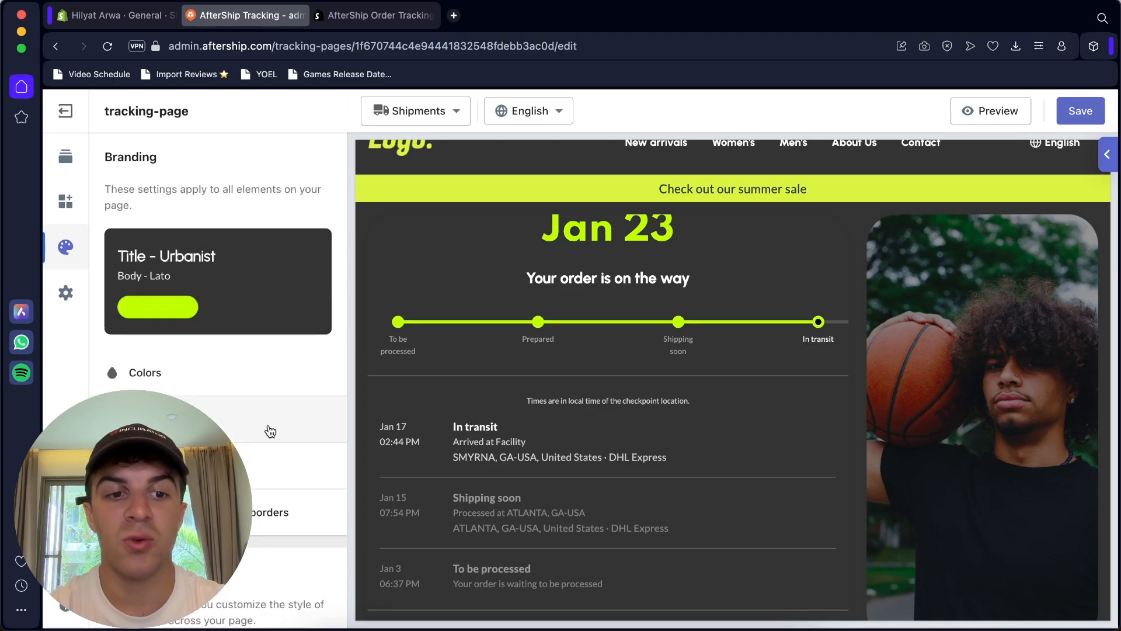
Step: Review the customization options for the primary buttons in the Components section without changing them
{"action": "scroll", "coordinate": [269, 431], "scroll_direction": "down", "scroll_amount": 6}
{"action": "scroll", "coordinate": [268, 431], "scroll_direction": "down", "scroll_amount": 1}
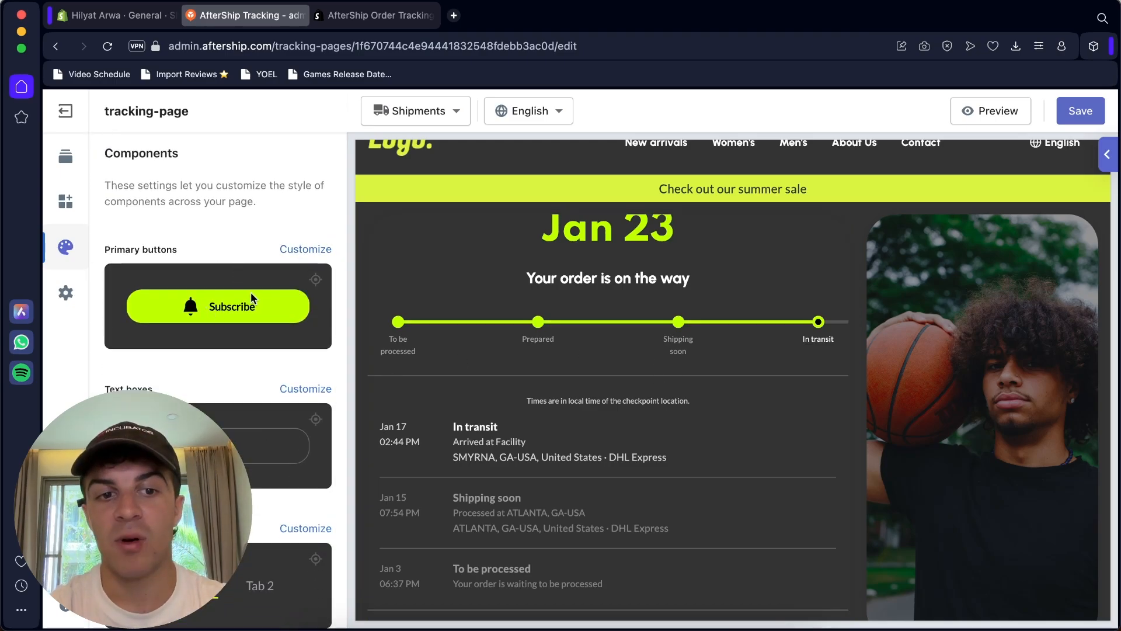
{"action": "scroll", "coordinate": [210, 253], "scroll_direction": "down", "scroll_amount": 1}
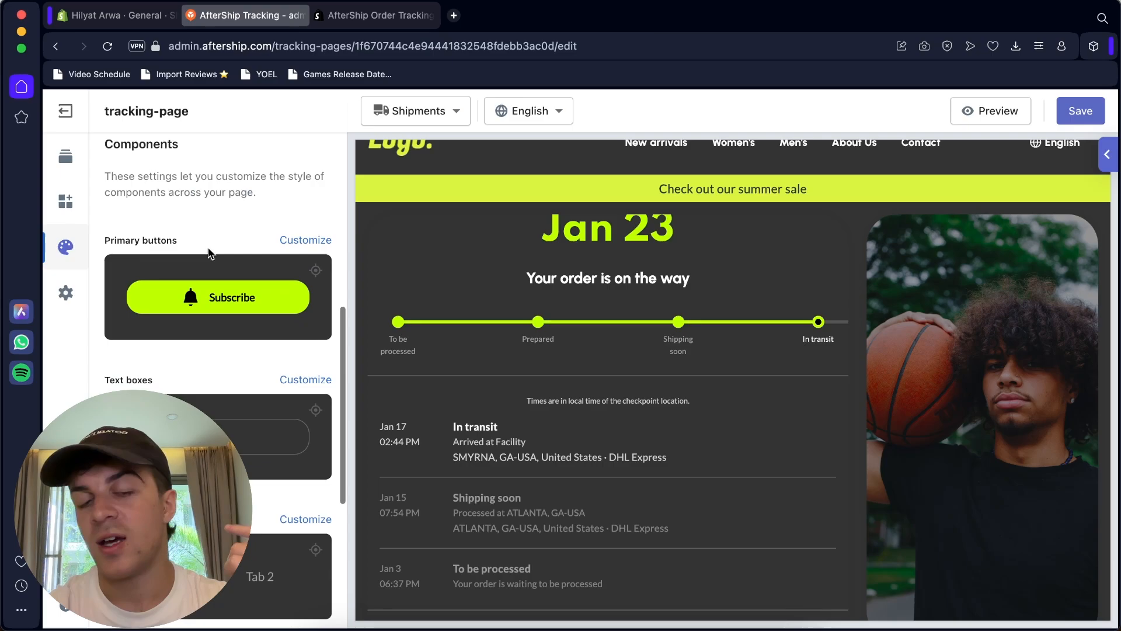
{"action": "left_click", "coordinate": [306, 240]}
{"action": "scroll", "coordinate": [143, 388], "scroll_direction": "down", "scroll_amount": 4}
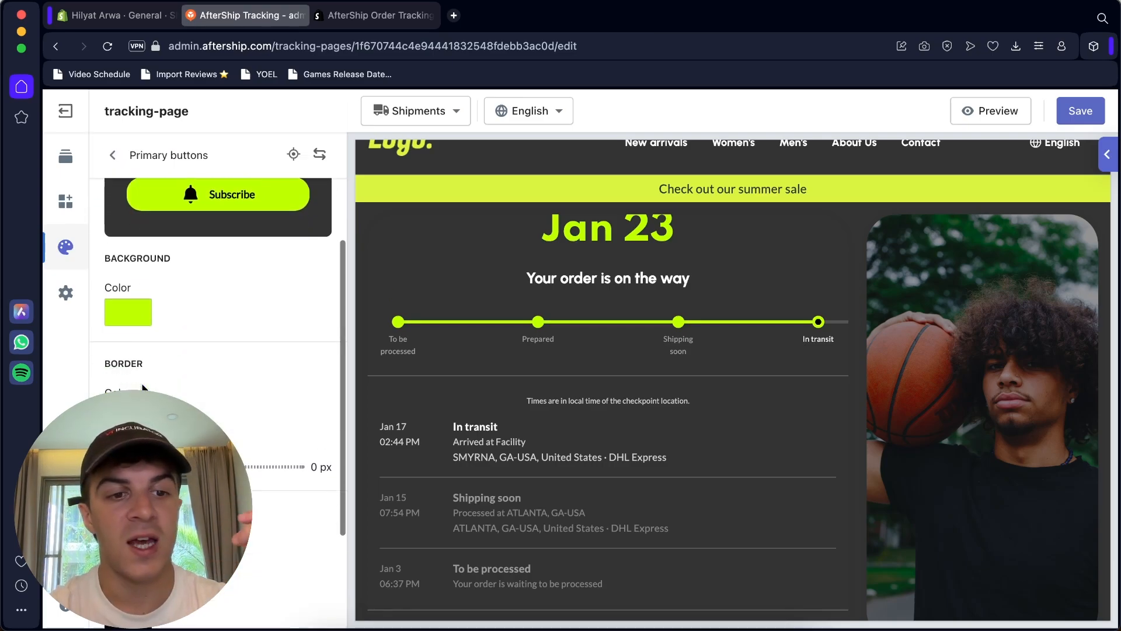
{"action": "scroll", "coordinate": [145, 375], "scroll_direction": "up", "scroll_amount": 4}
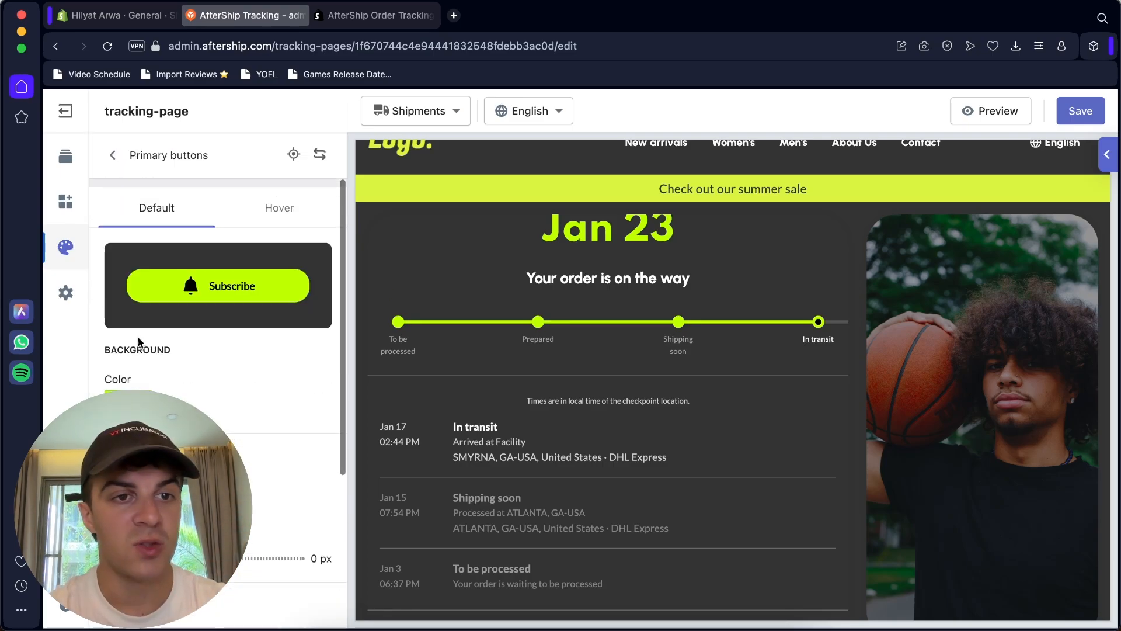
{"action": "left_click", "coordinate": [113, 156]}
Step: Examine the remaining component styles and the tracking page preview, from the shipment timeline to the order item sections
{"action": "scroll", "coordinate": [475, 403], "scroll_direction": "down", "scroll_amount": 6}
{"action": "scroll", "coordinate": [473, 401], "scroll_direction": "up", "scroll_amount": 2}
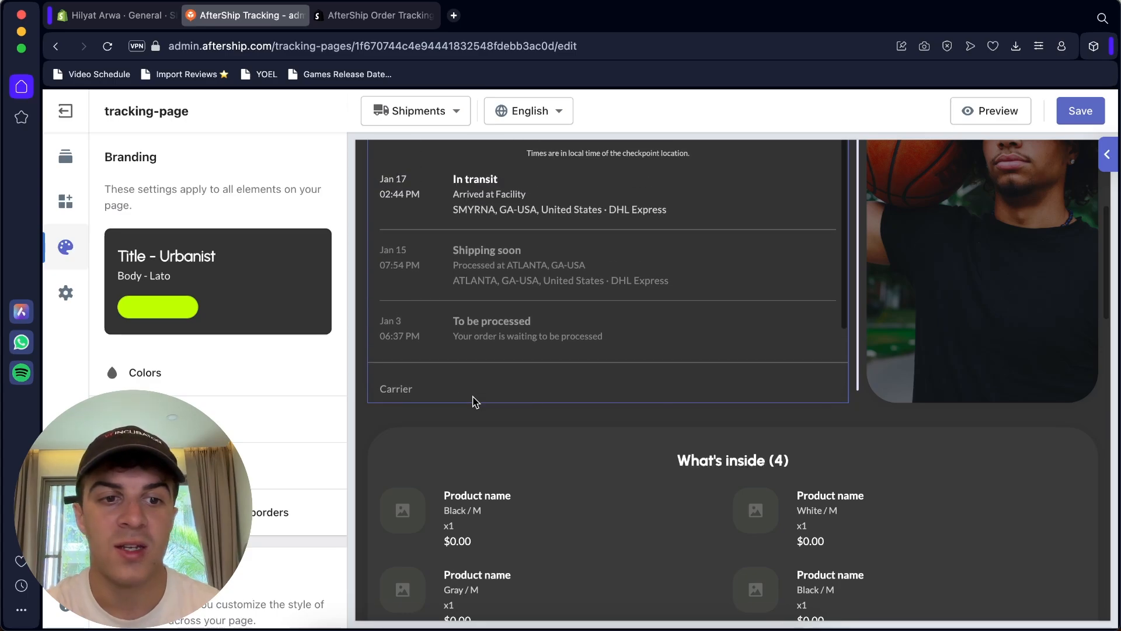
{"action": "scroll", "coordinate": [409, 397], "scroll_direction": "down", "scroll_amount": 2}
{"action": "scroll", "coordinate": [467, 323], "scroll_direction": "up", "scroll_amount": 3}
{"action": "scroll", "coordinate": [292, 432], "scroll_direction": "down", "scroll_amount": 4}
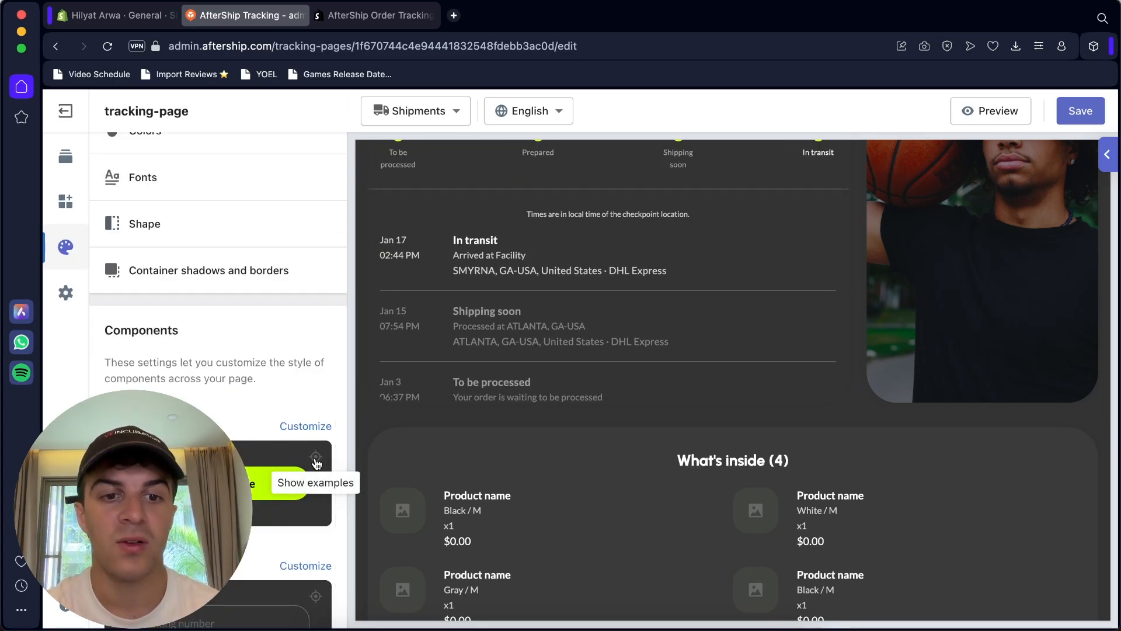
{"action": "scroll", "coordinate": [316, 463], "scroll_direction": "down", "scroll_amount": 1}
{"action": "scroll", "coordinate": [544, 461], "scroll_direction": "down", "scroll_amount": 2}
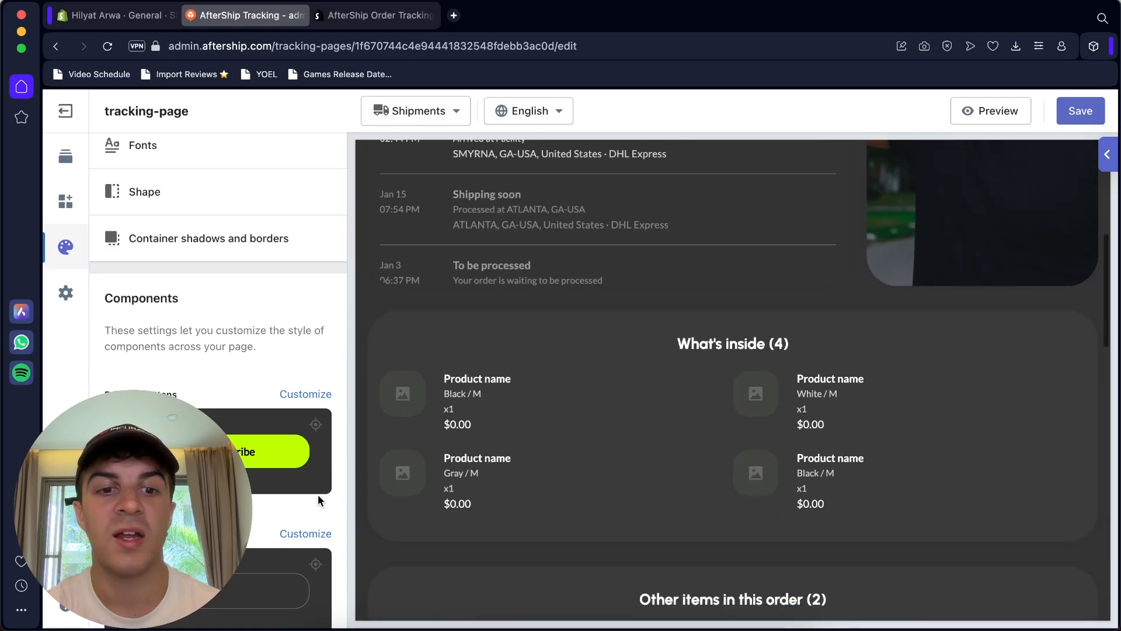
{"action": "scroll", "coordinate": [319, 501], "scroll_direction": "up", "scroll_amount": 5}
{"action": "scroll", "coordinate": [629, 358], "scroll_direction": "down", "scroll_amount": 2}
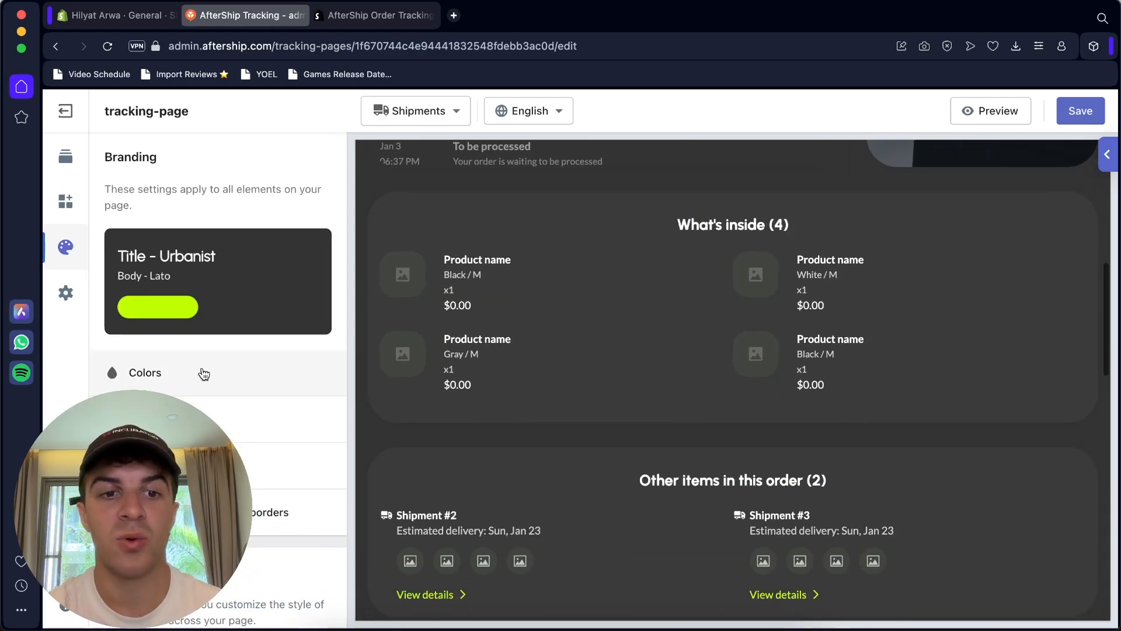
{"action": "scroll", "coordinate": [204, 374], "scroll_direction": "down", "scroll_amount": 10}
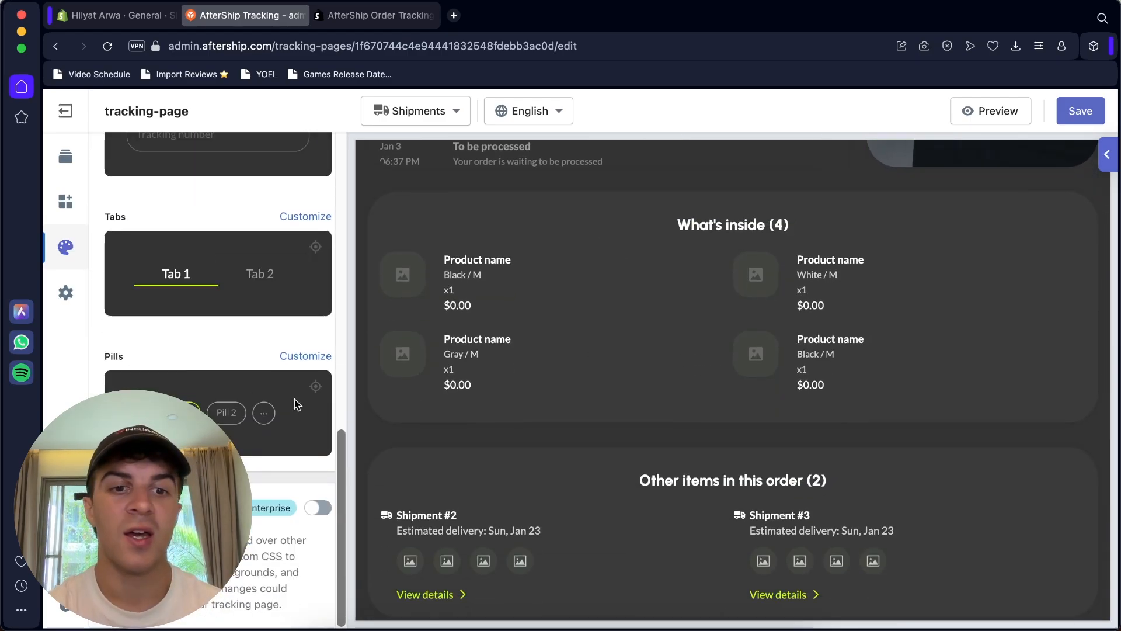
{"action": "scroll", "coordinate": [295, 398], "scroll_direction": "up", "scroll_amount": 4}
{"action": "scroll", "coordinate": [565, 421], "scroll_direction": "up", "scroll_amount": 8}
{"action": "scroll", "coordinate": [525, 377], "scroll_direction": "down", "scroll_amount": 3}
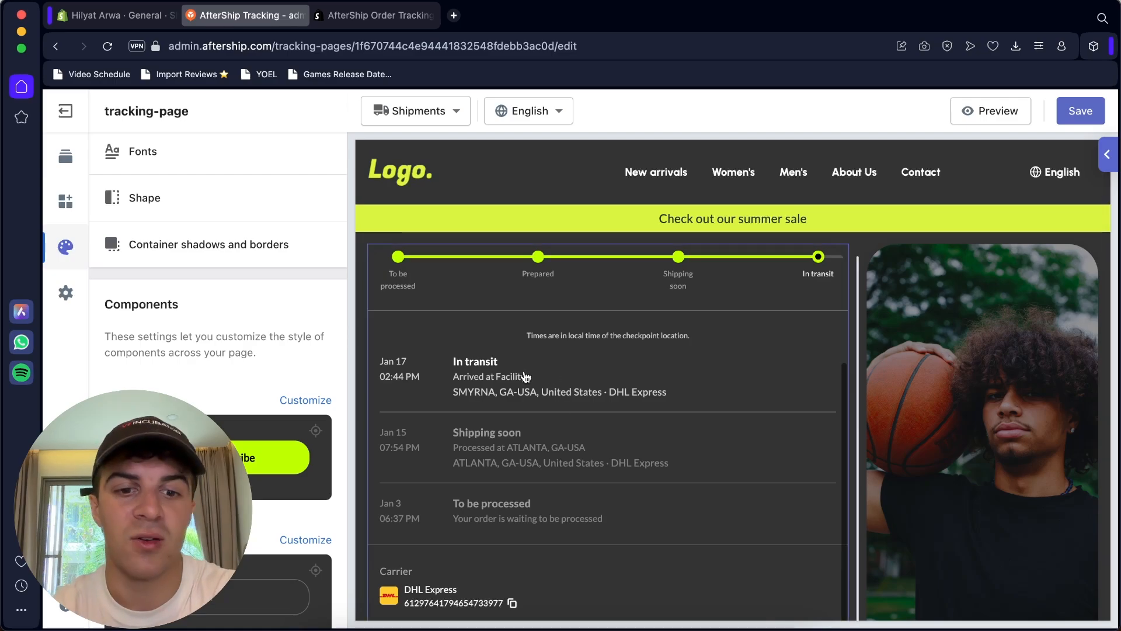
{"action": "scroll", "coordinate": [230, 413], "scroll_direction": "down", "scroll_amount": 4}
{"action": "scroll", "coordinate": [563, 563], "scroll_direction": "down", "scroll_amount": 1}
{"action": "scroll", "coordinate": [512, 496], "scroll_direction": "down", "scroll_amount": 5}
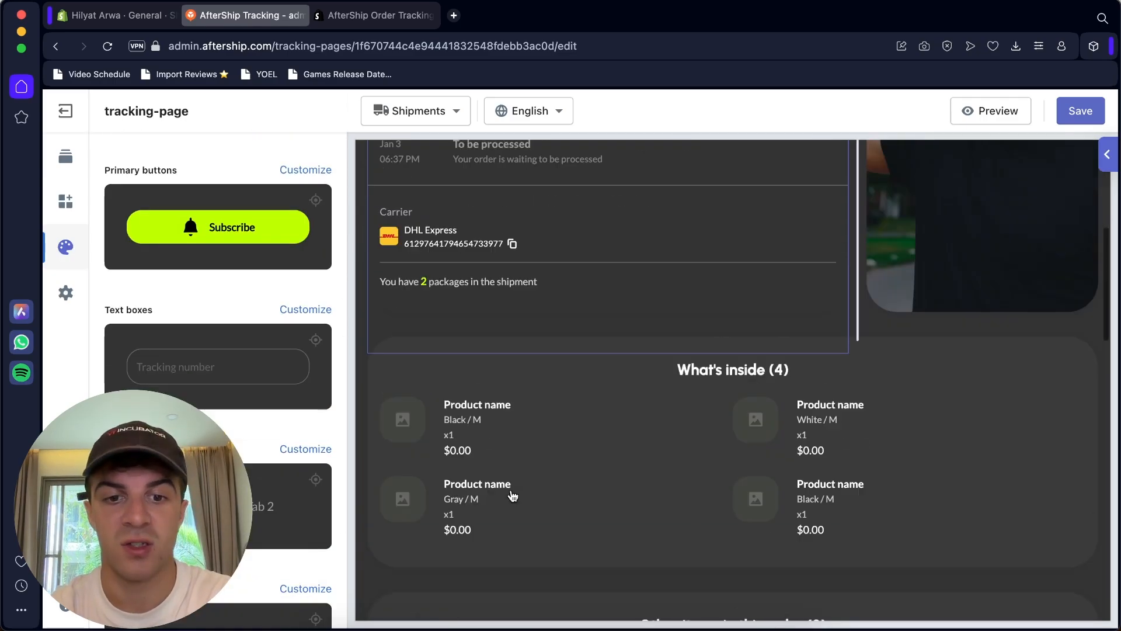
{"action": "scroll", "coordinate": [497, 461], "scroll_direction": "down", "scroll_amount": 1}
{"action": "scroll", "coordinate": [578, 415], "scroll_direction": "down", "scroll_amount": 1}
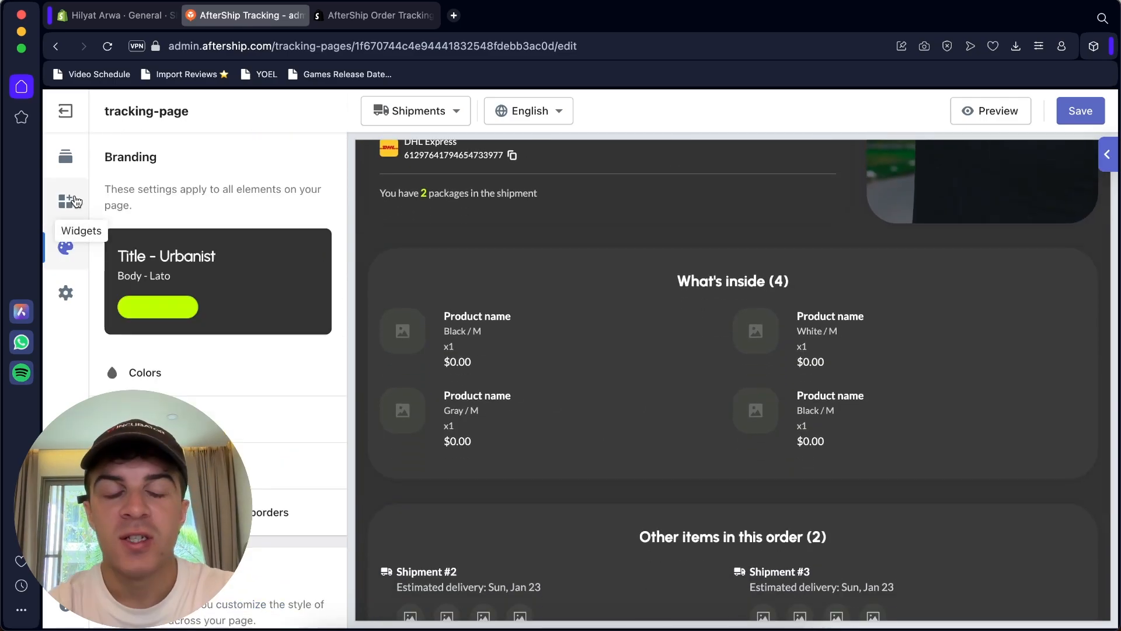
Step: Add the Support chat button widget to the tracking page and acknowledge the notice about design changes affecting all languages
{"action": "left_click", "coordinate": [76, 202]}
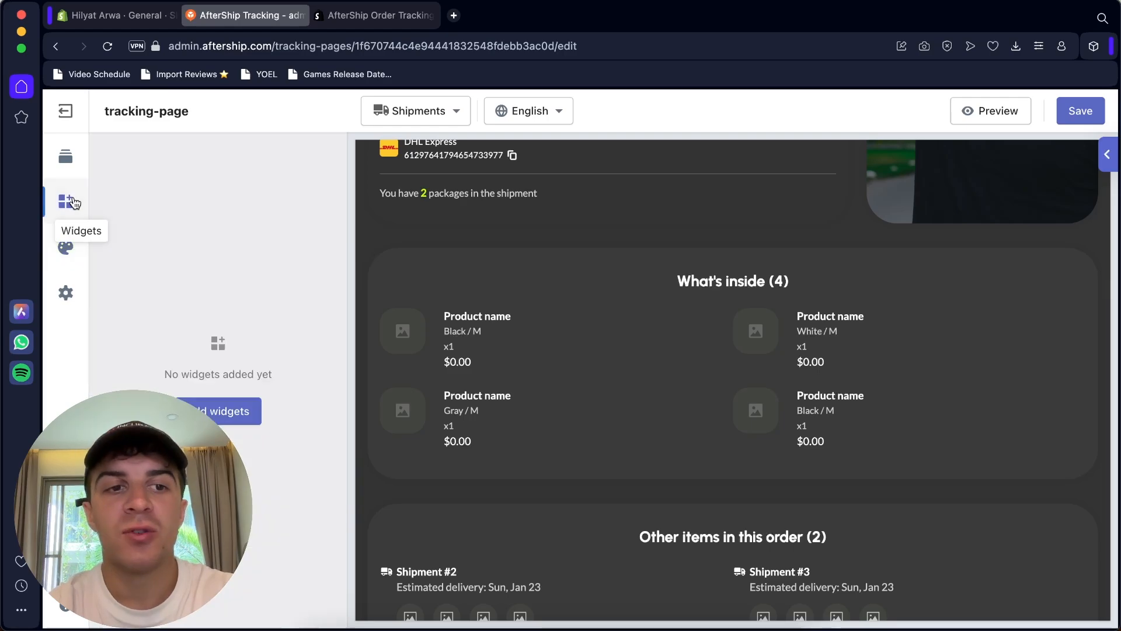
{"action": "left_click", "coordinate": [234, 409]}
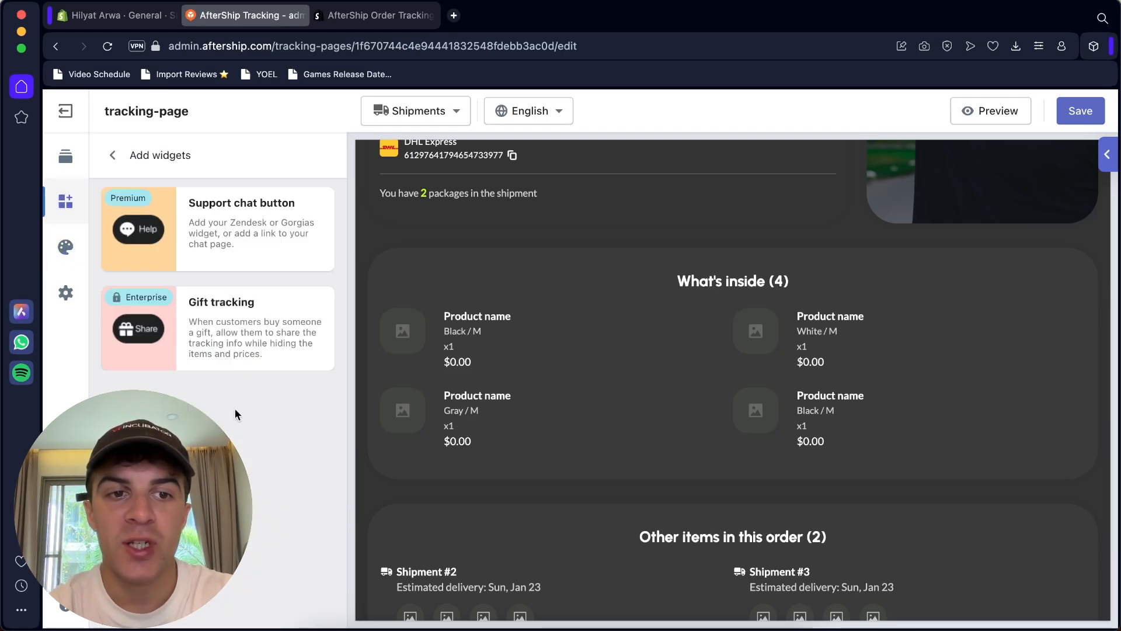
{"action": "scroll", "coordinate": [494, 253], "scroll_direction": "up", "scroll_amount": 1}
{"action": "scroll", "coordinate": [493, 253], "scroll_direction": "up", "scroll_amount": 6}
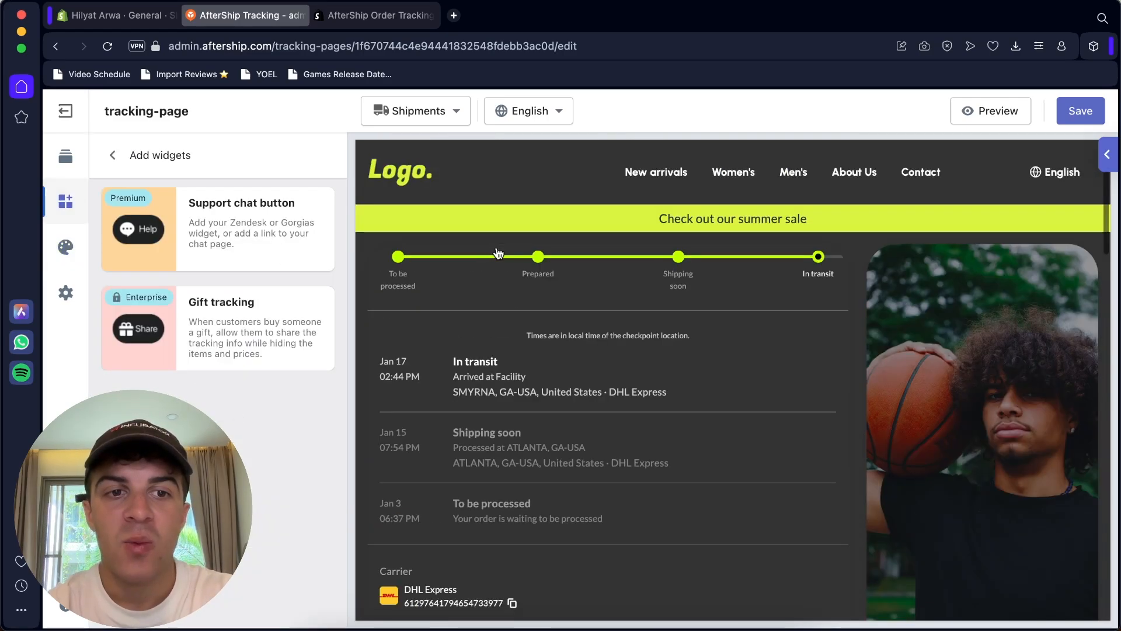
{"action": "left_click", "coordinate": [268, 226]}
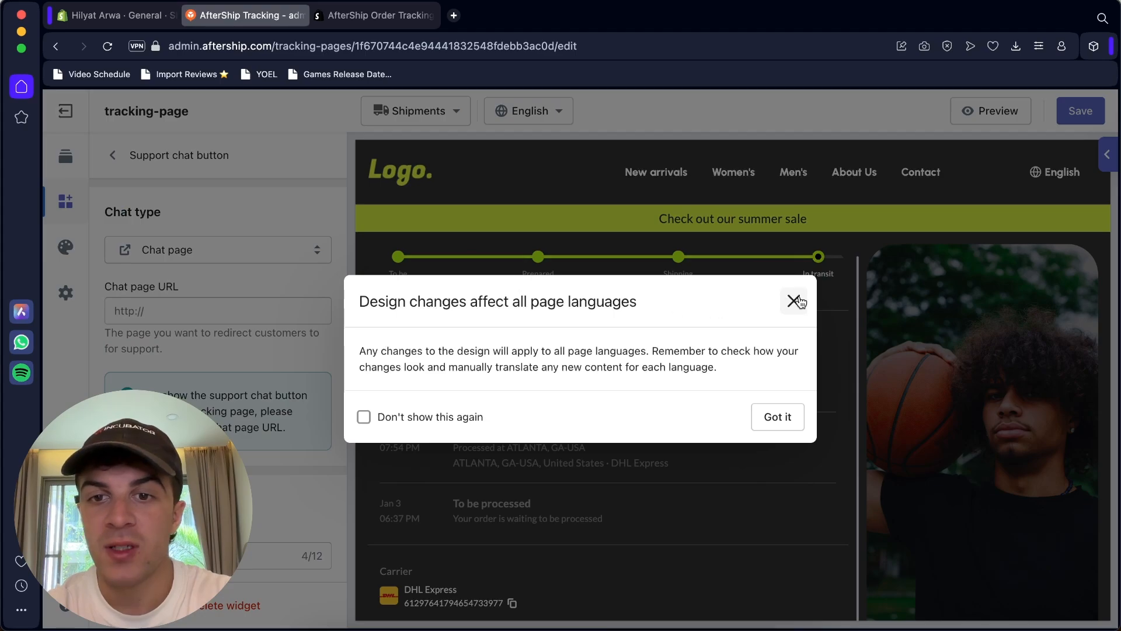
{"action": "left_click", "coordinate": [768, 422]}
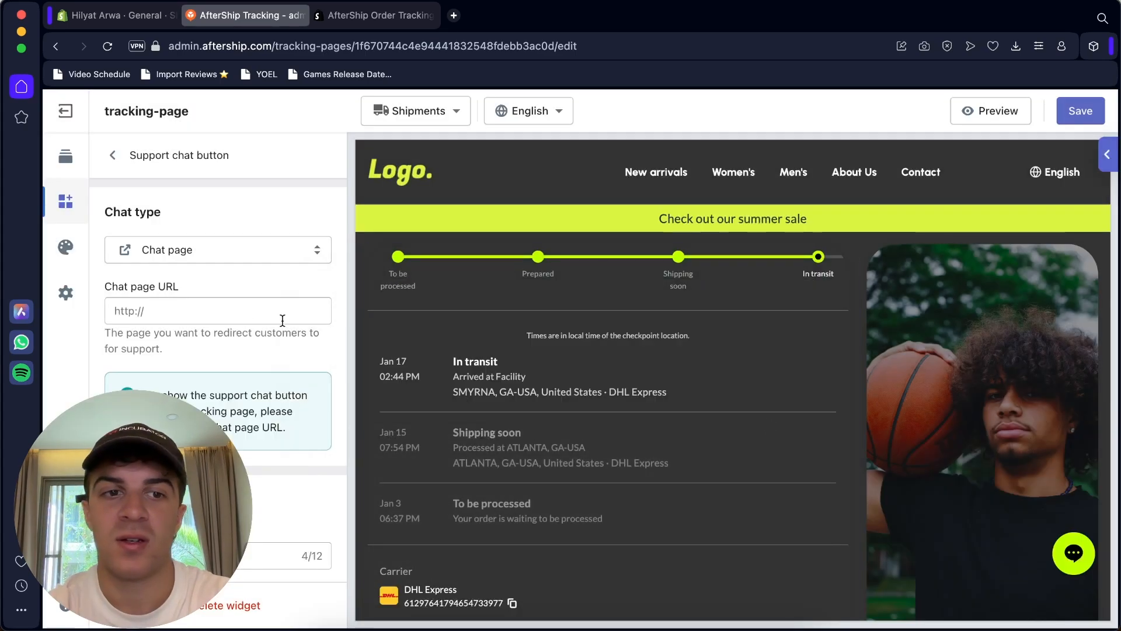
Step: Examine the chat button across the page preview and review the Gift tracking widget among the available widgets
{"action": "scroll", "coordinate": [575, 371], "scroll_direction": "down", "scroll_amount": 10}
{"action": "scroll", "coordinate": [575, 371], "scroll_direction": "down", "scroll_amount": 3}
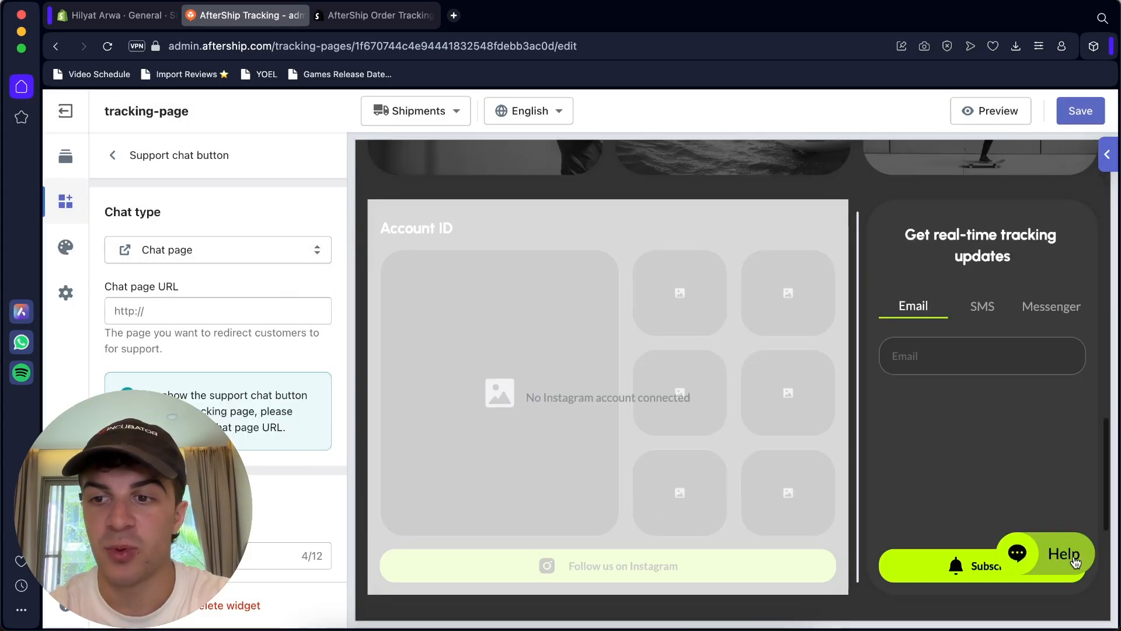
{"action": "scroll", "coordinate": [1059, 468], "scroll_direction": "up", "scroll_amount": 3}
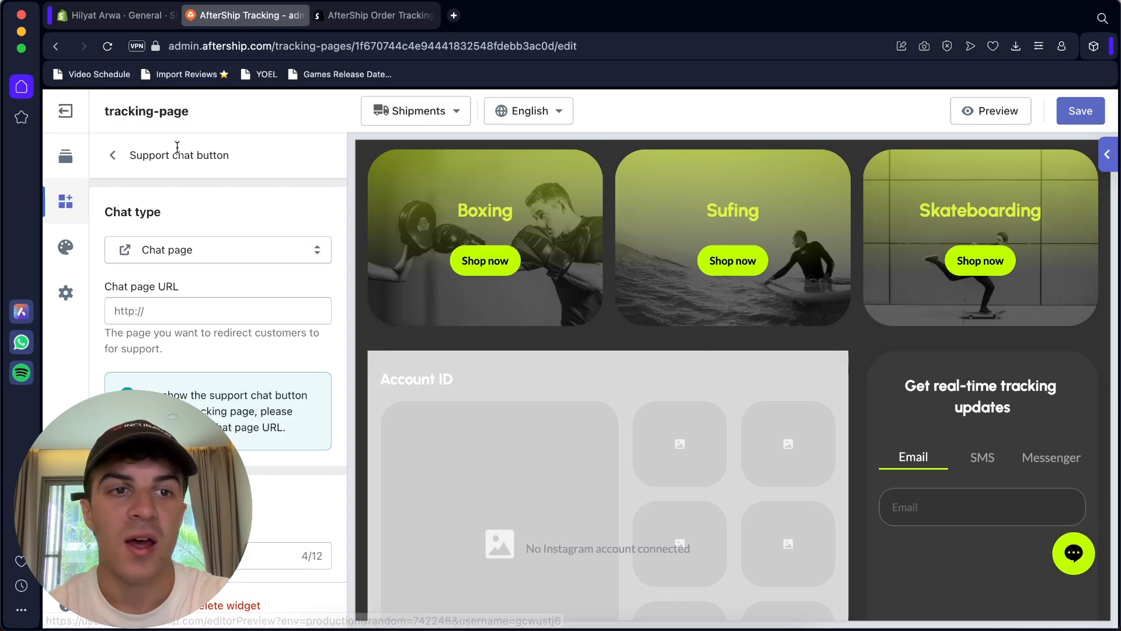
{"action": "left_click", "coordinate": [127, 156]}
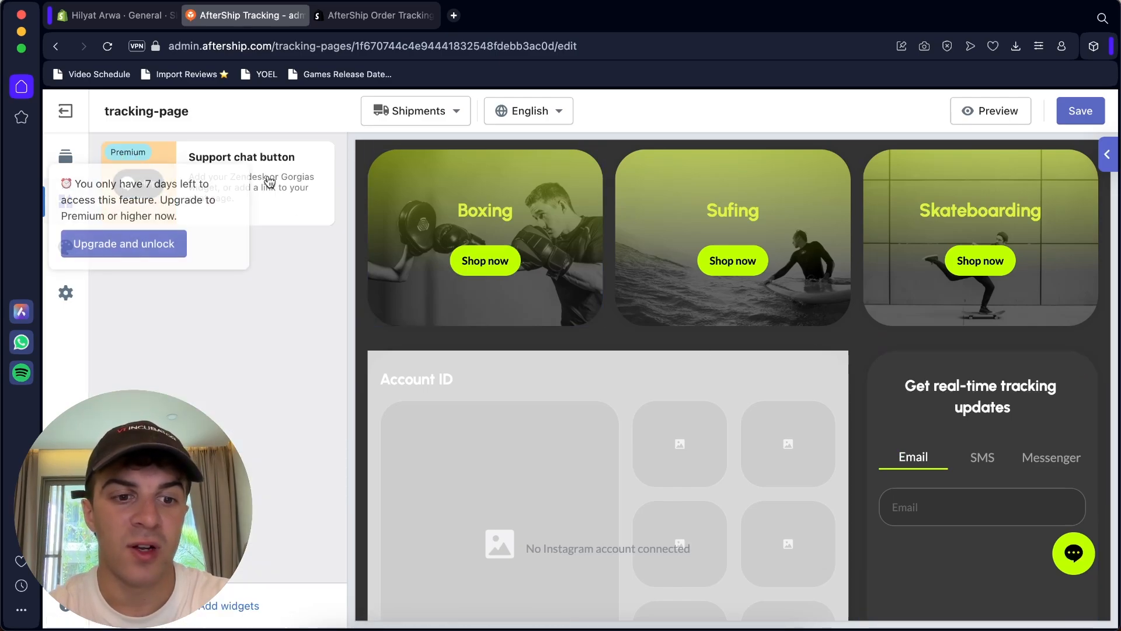
{"action": "left_click", "coordinate": [234, 607]}
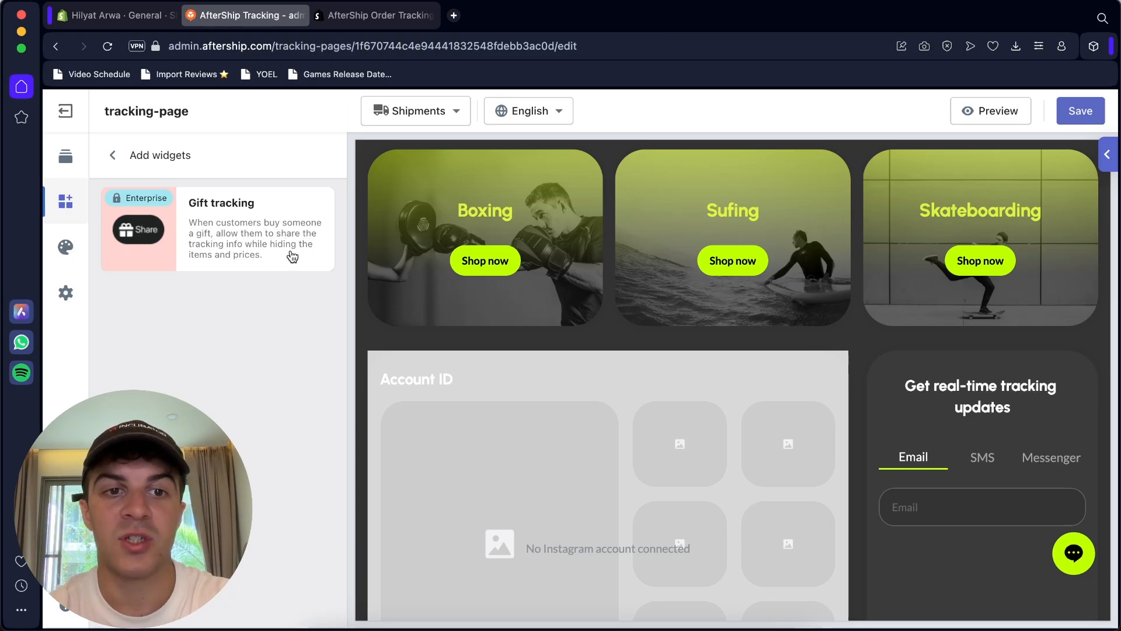
{"action": "scroll", "coordinate": [646, 367], "scroll_direction": "up", "scroll_amount": 5}
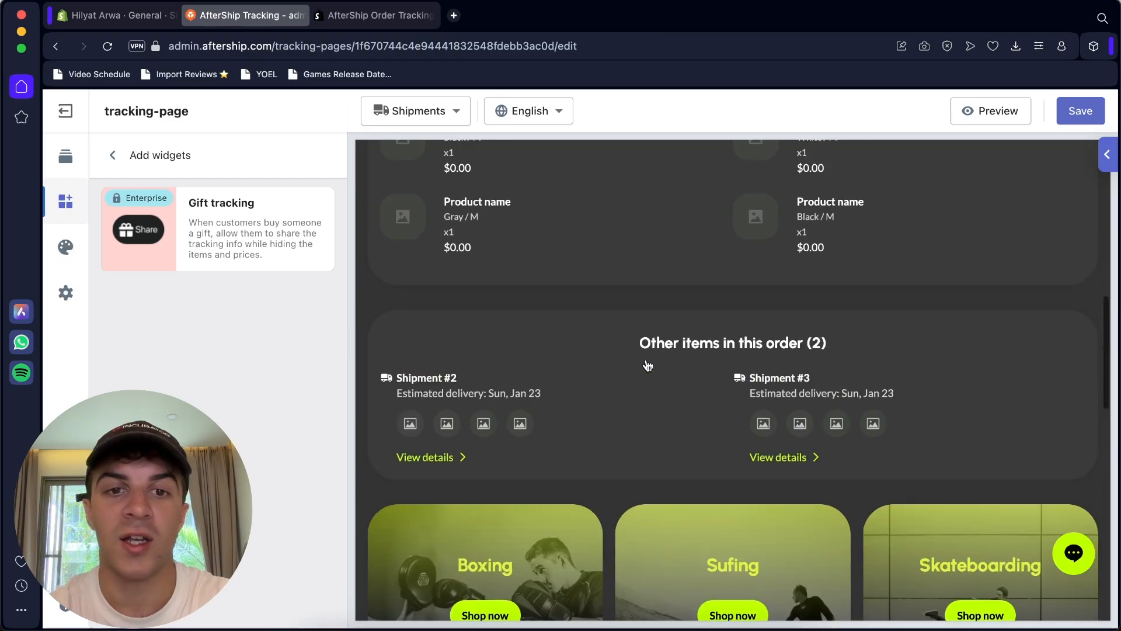
{"action": "scroll", "coordinate": [608, 371], "scroll_direction": "down", "scroll_amount": 6}
{"action": "scroll", "coordinate": [1014, 398], "scroll_direction": "up", "scroll_amount": 5}
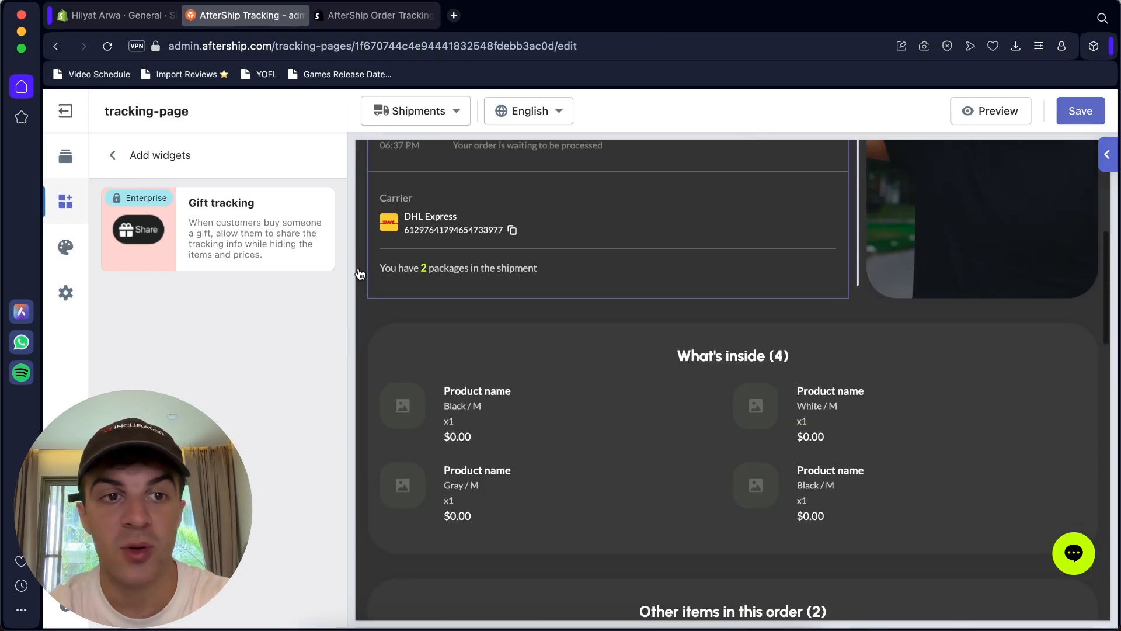
{"action": "left_click", "coordinate": [114, 155]}
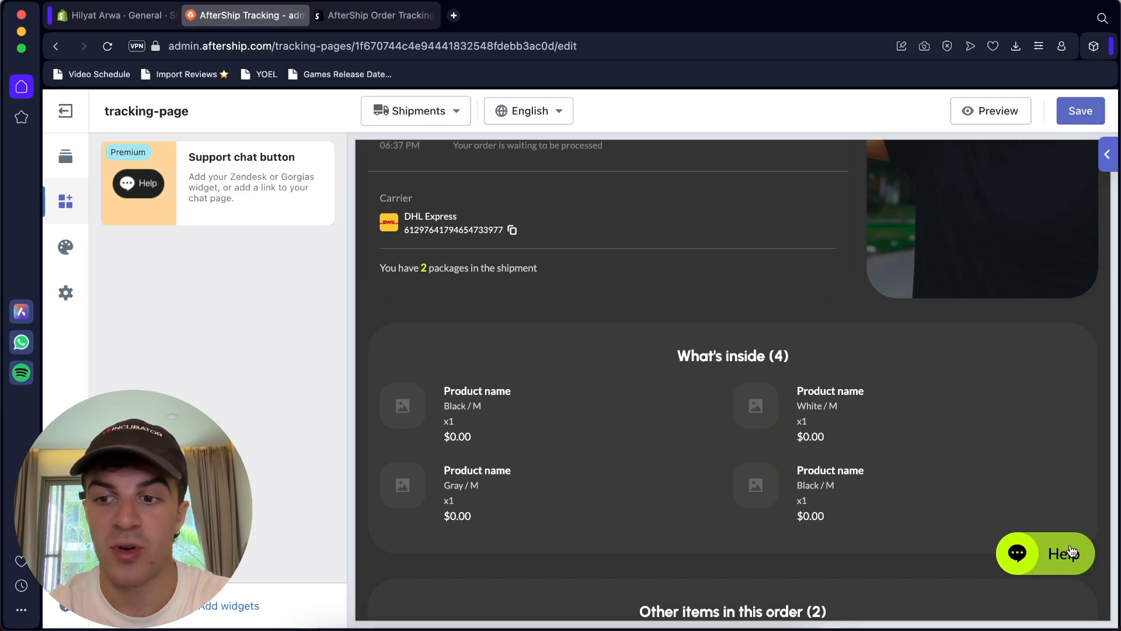
Step: Review the block types that can be added to the Tracking updates section
{"action": "left_click", "coordinate": [65, 156]}
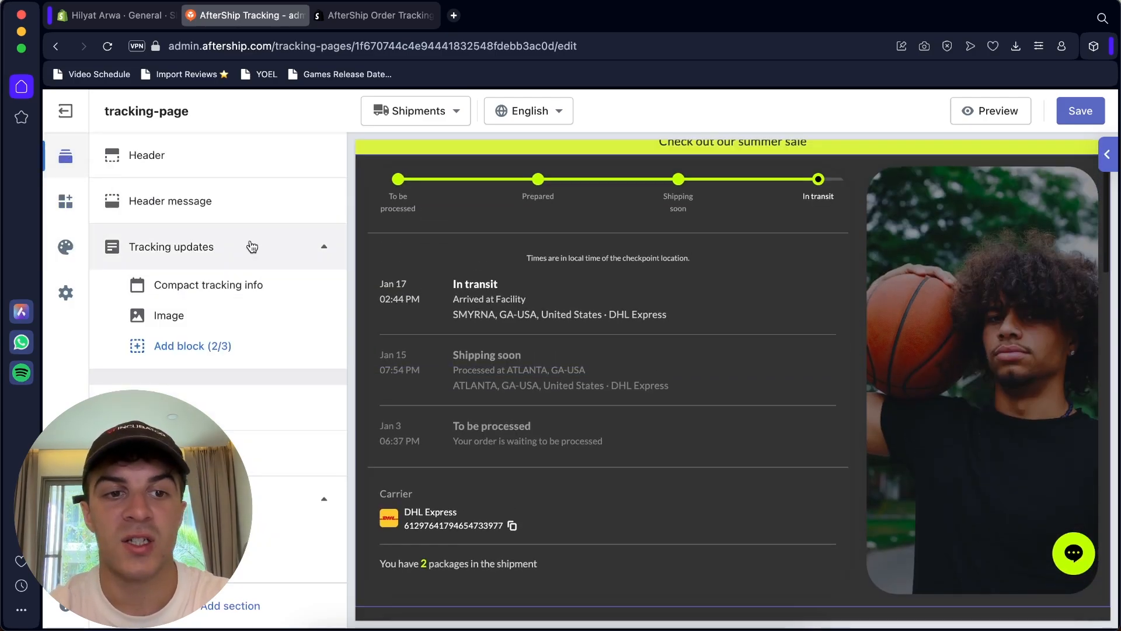
{"action": "scroll", "coordinate": [570, 330], "scroll_direction": "up", "scroll_amount": 3}
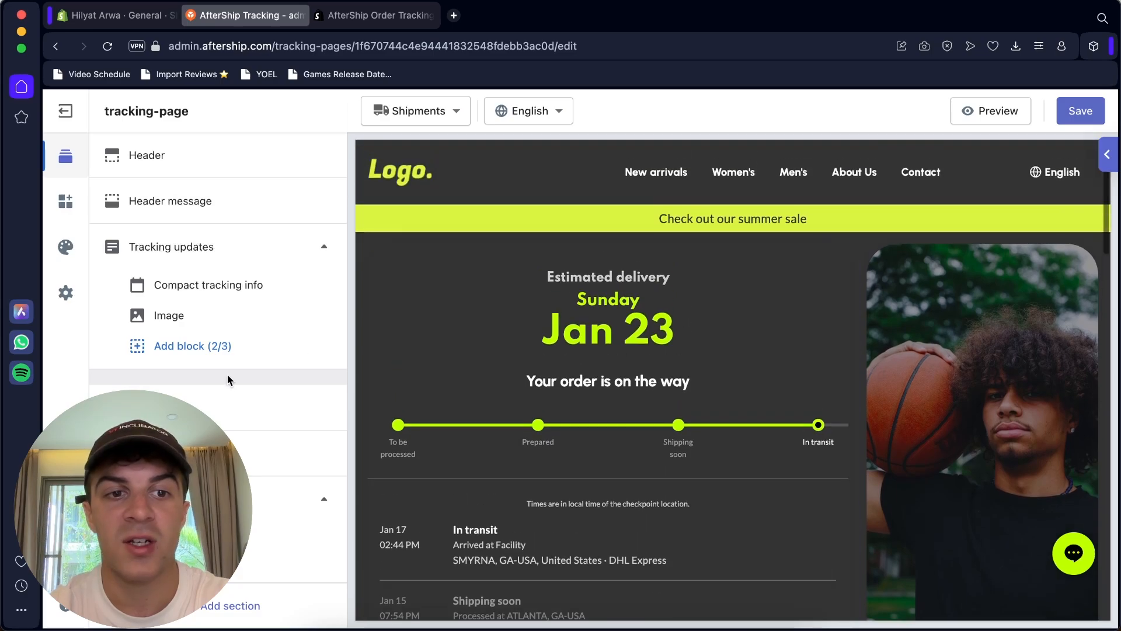
{"action": "left_click", "coordinate": [225, 346]}
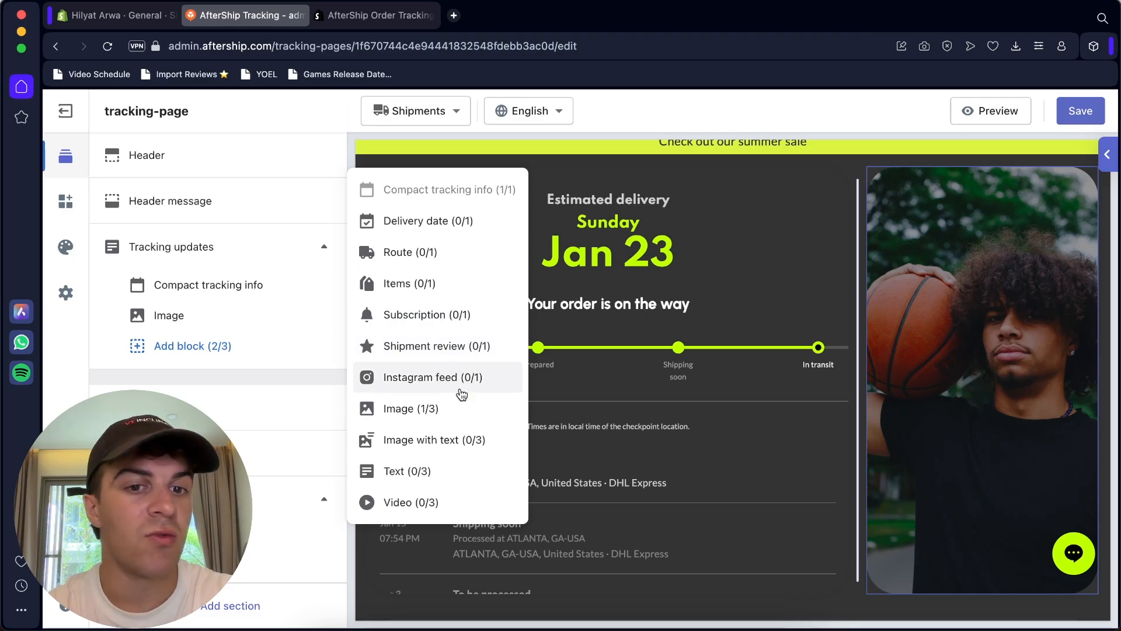
{"action": "scroll", "coordinate": [573, 304], "scroll_direction": "up", "scroll_amount": 1}
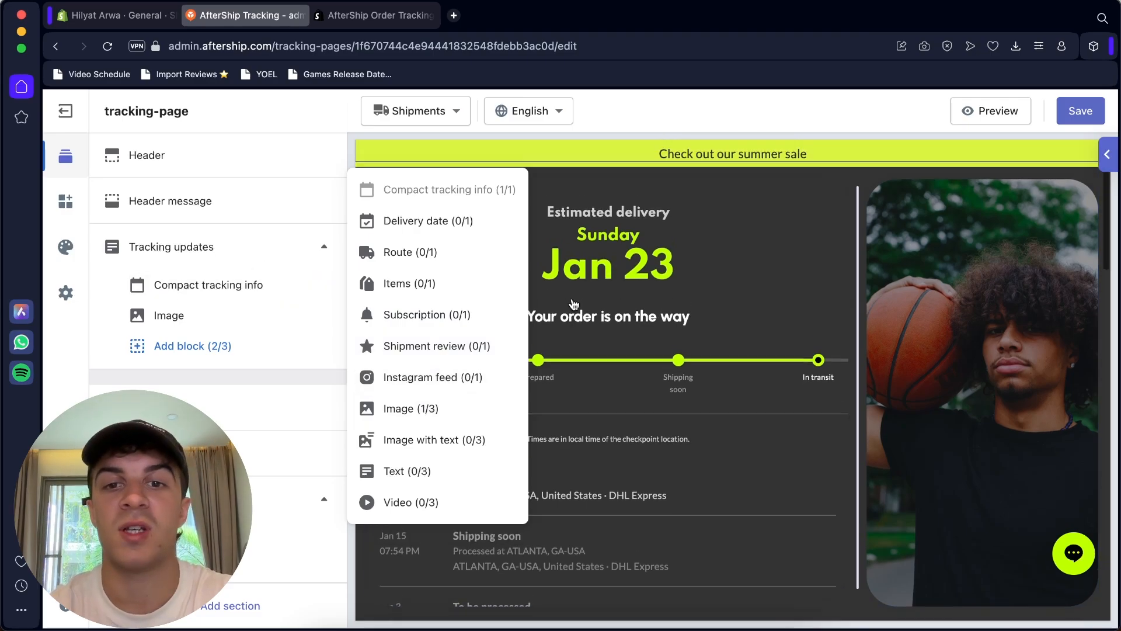
Step: Try the Line progress bar type for the Compact tracking info block, restore Stages, and return to the section list
{"action": "left_click", "coordinate": [574, 304]}
{"action": "left_click", "coordinate": [272, 212]}
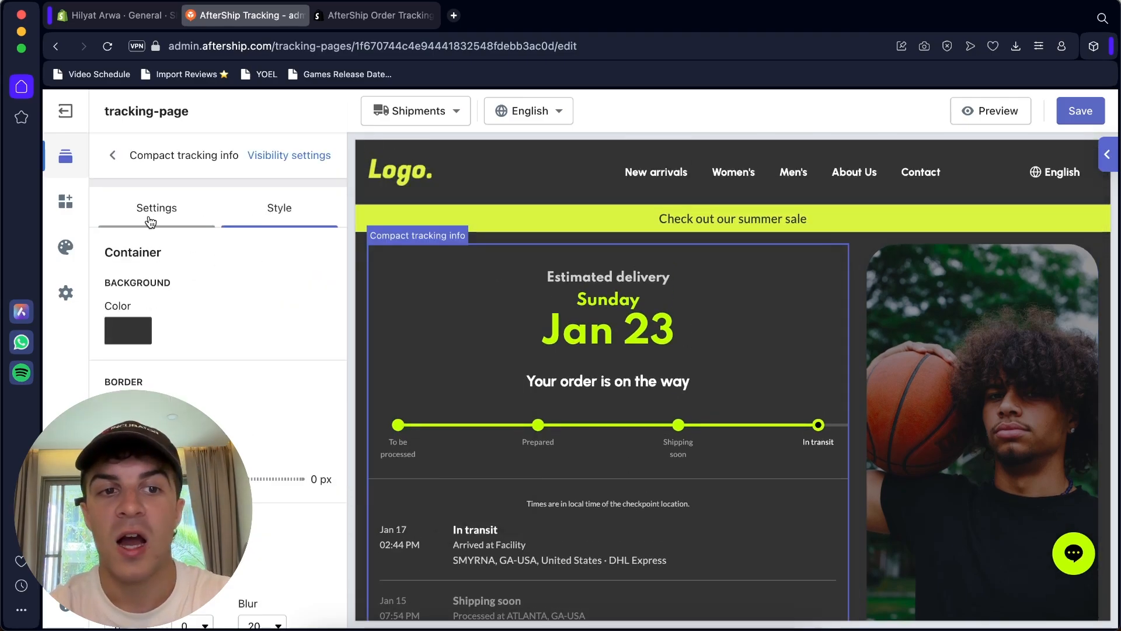
{"action": "left_click", "coordinate": [155, 222]}
{"action": "left_click", "coordinate": [112, 335]}
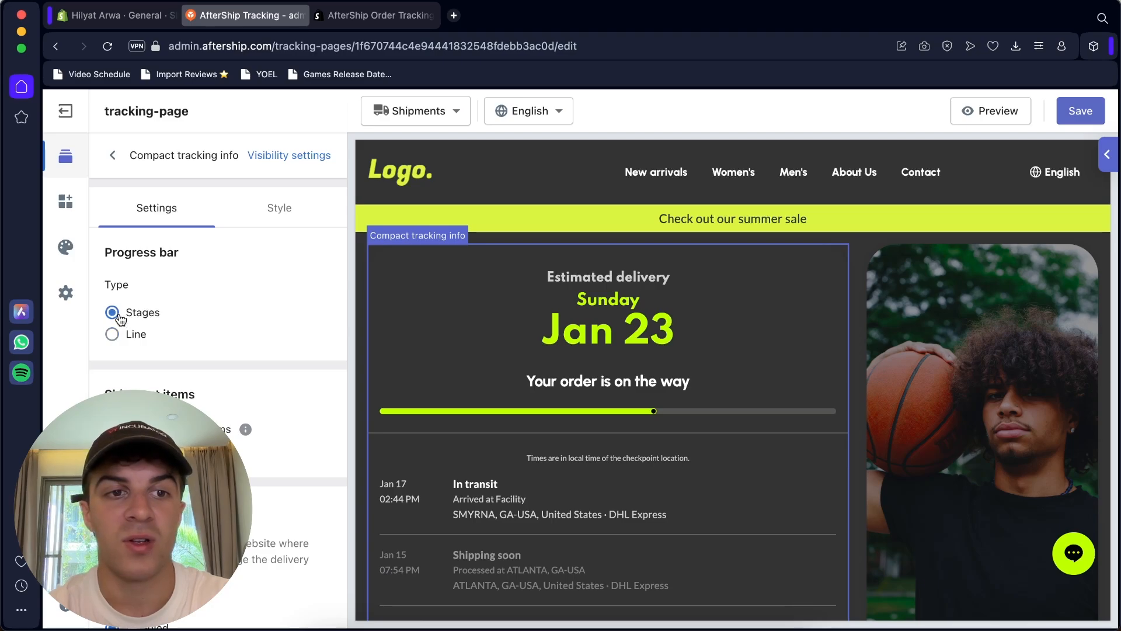
{"action": "left_click", "coordinate": [64, 161]}
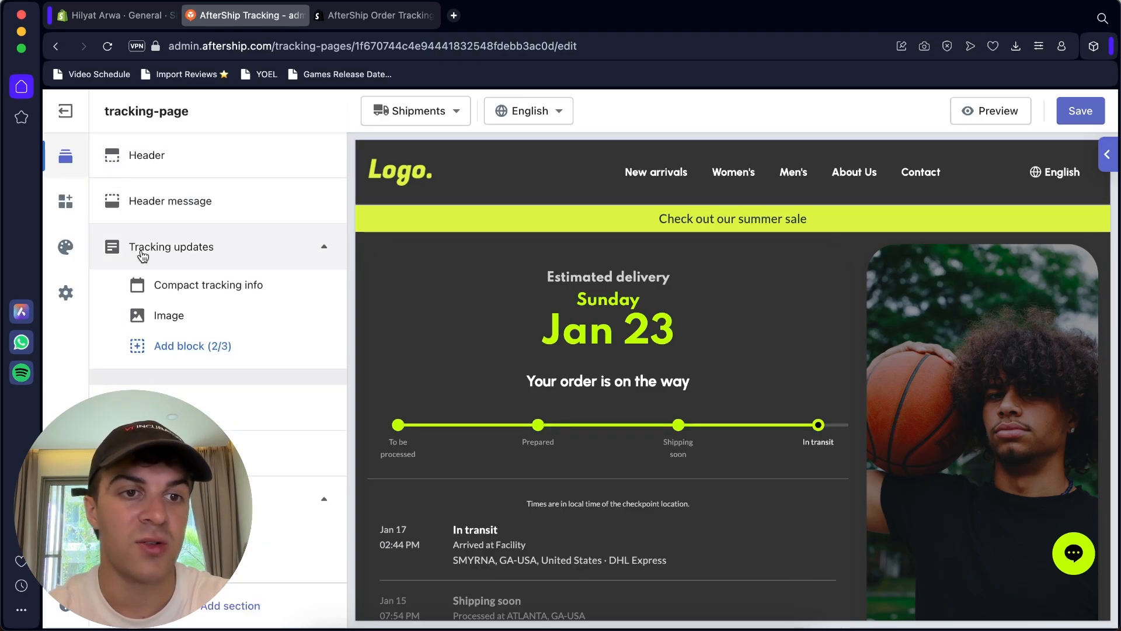
Step: Set the progress bar type of the Compact tracking info block to Line
{"action": "left_click", "coordinate": [203, 287]}
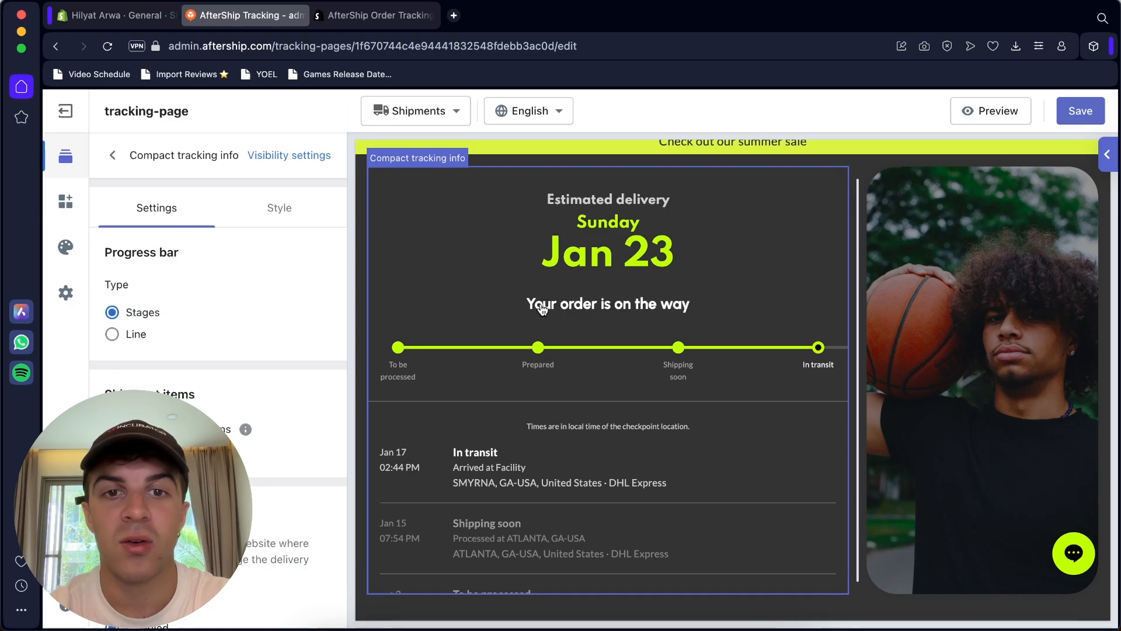
{"action": "left_click", "coordinate": [126, 331]}
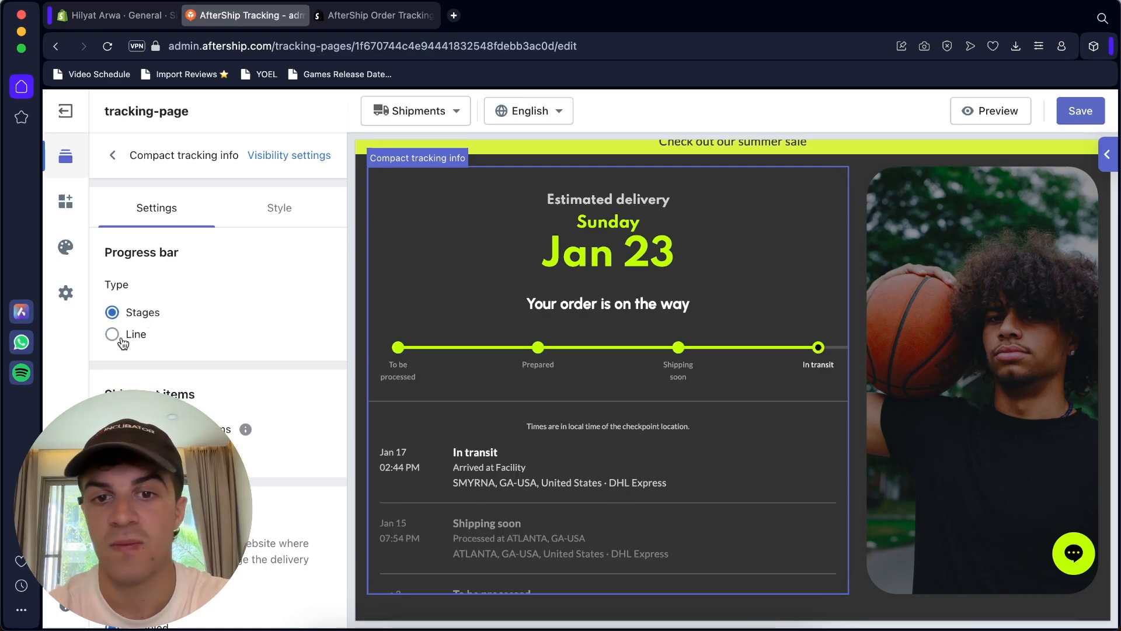
{"action": "left_click", "coordinate": [124, 332]}
Step: Review the shipment items and style options of the Compact tracking info block, leaving them unchanged, and return to the section list
{"action": "scroll", "coordinate": [193, 360], "scroll_direction": "down", "scroll_amount": 3}
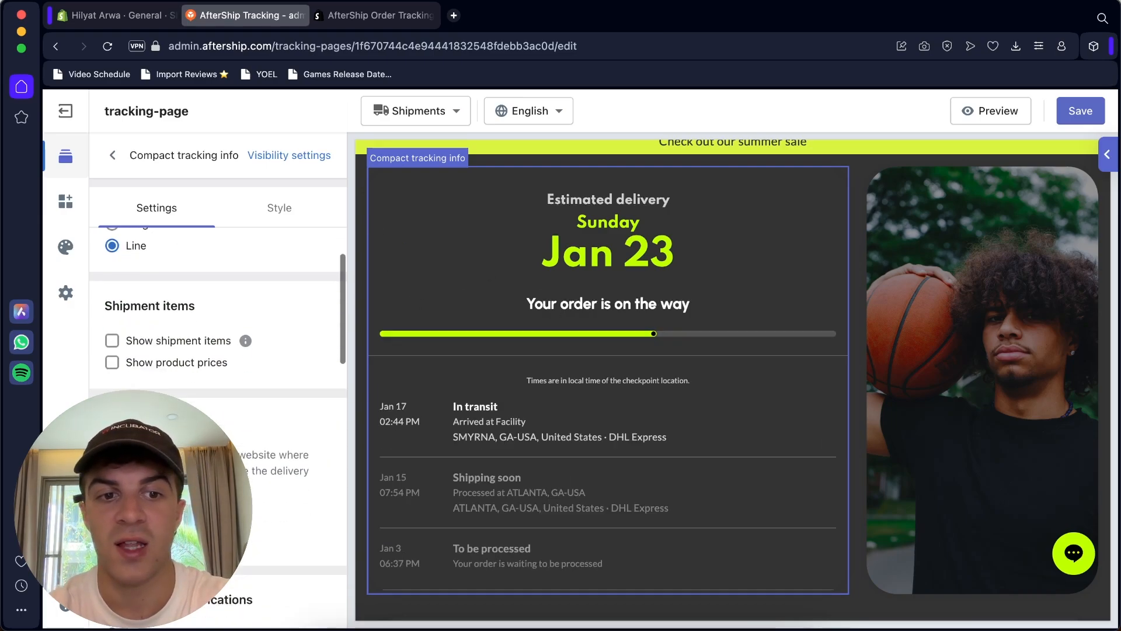
{"action": "left_click", "coordinate": [153, 343]}
{"action": "scroll", "coordinate": [144, 368], "scroll_direction": "down", "scroll_amount": 5}
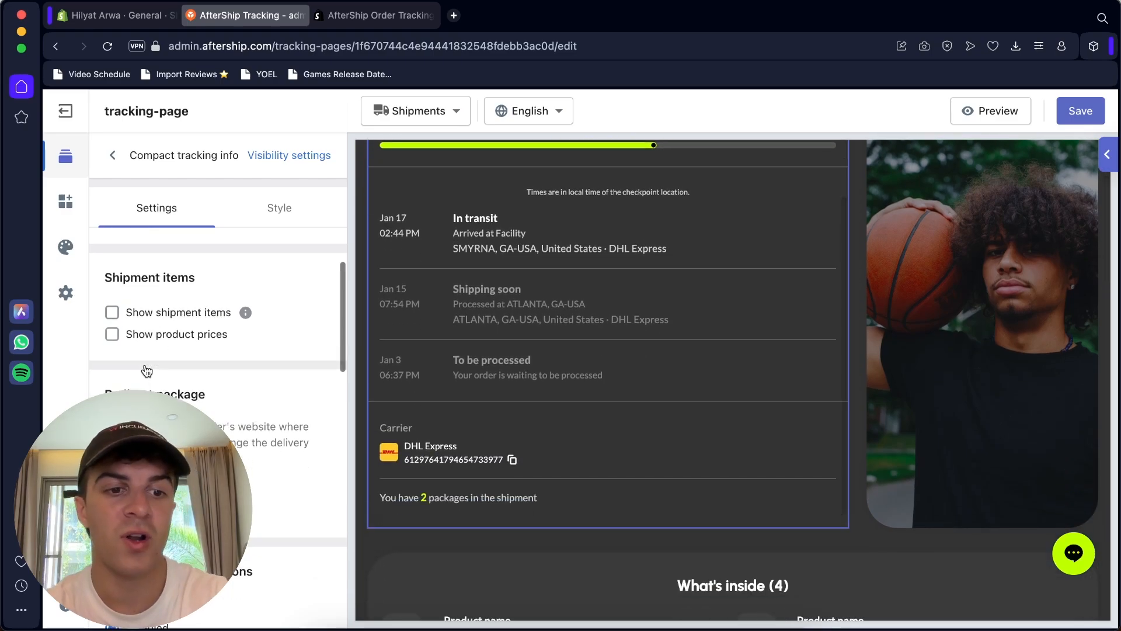
{"action": "scroll", "coordinate": [146, 365], "scroll_direction": "up", "scroll_amount": 10}
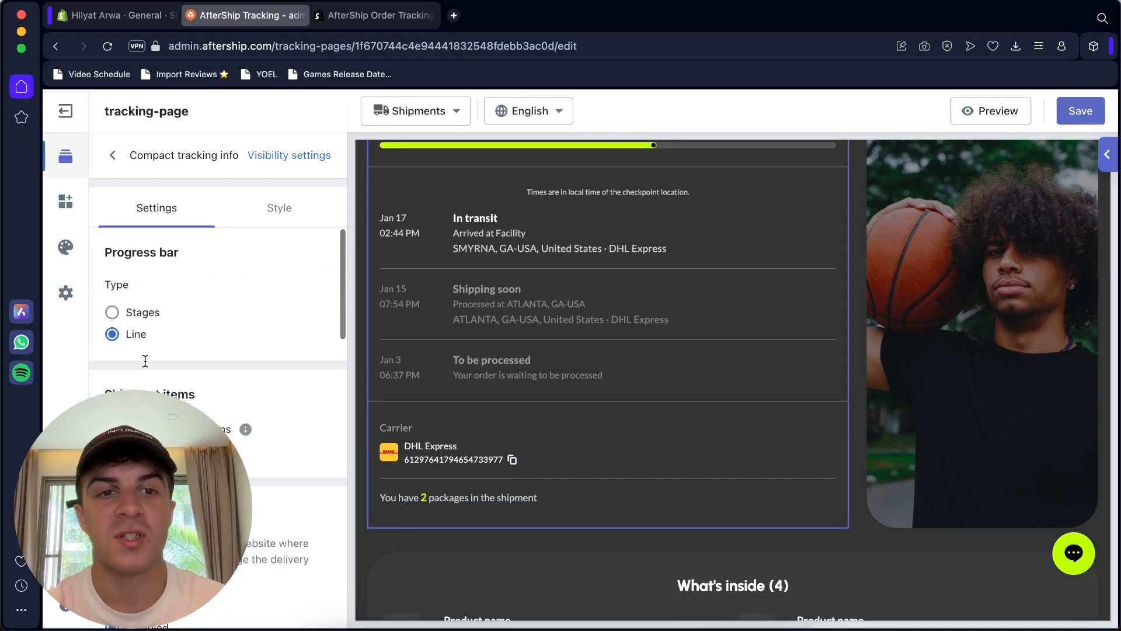
{"action": "left_click", "coordinate": [278, 210]}
{"action": "scroll", "coordinate": [260, 304], "scroll_direction": "down", "scroll_amount": 10}
{"action": "scroll", "coordinate": [260, 304], "scroll_direction": "up", "scroll_amount": 10}
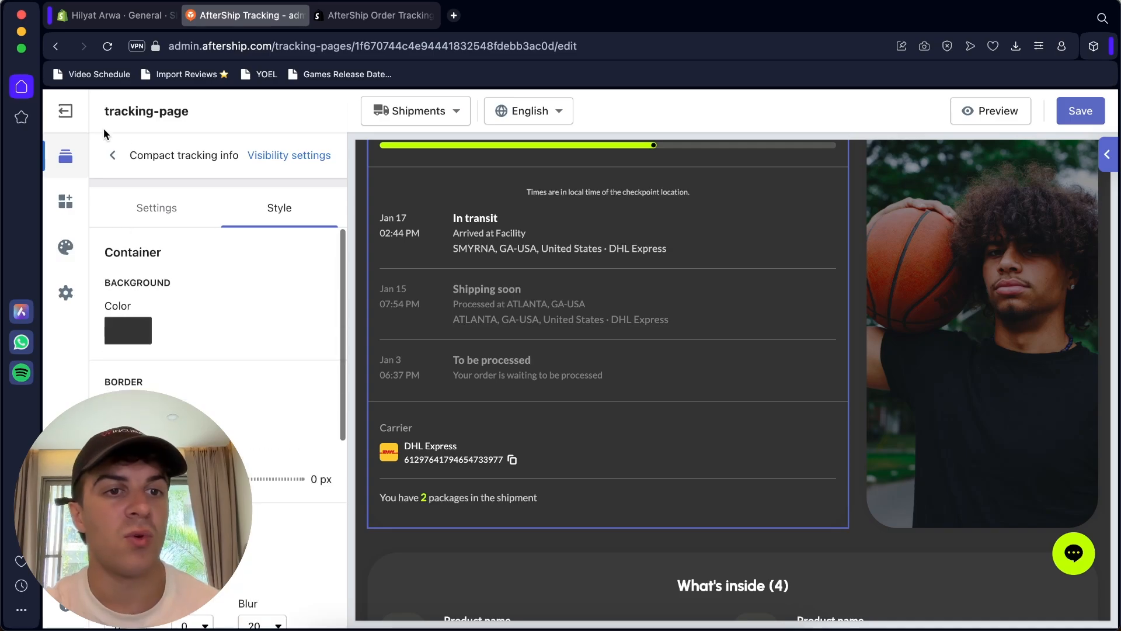
{"action": "left_click", "coordinate": [109, 159]}
Step: Delete the Other items in order section from the tracking page and confirm the deletion
{"action": "scroll", "coordinate": [195, 381], "scroll_direction": "down", "scroll_amount": 5}
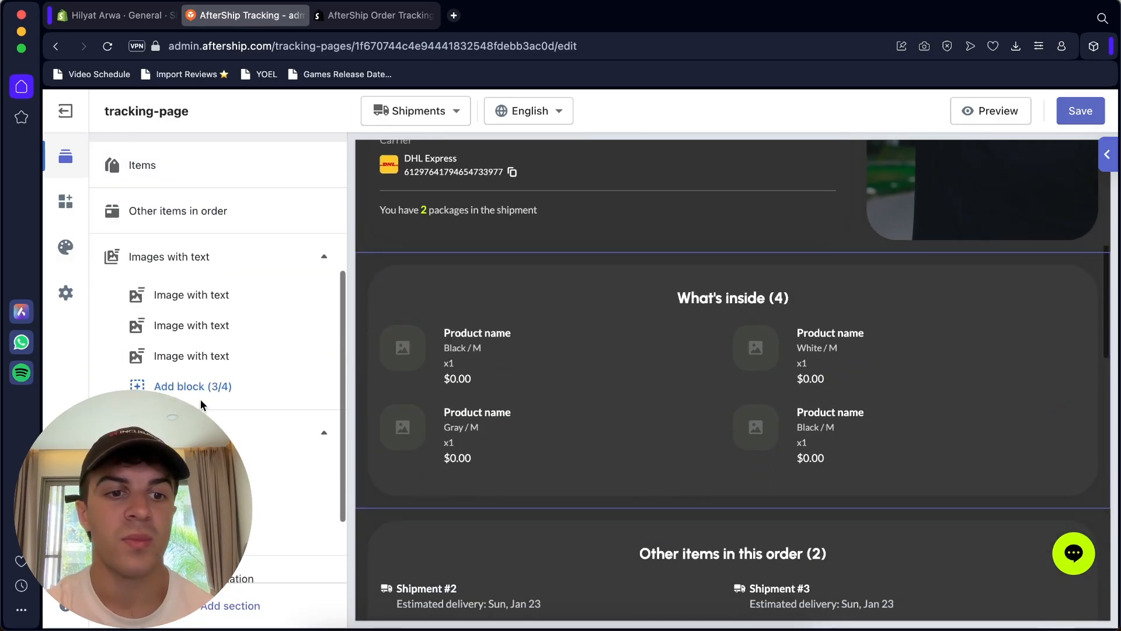
{"action": "scroll", "coordinate": [208, 311], "scroll_direction": "down", "scroll_amount": 3}
{"action": "scroll", "coordinate": [198, 315], "scroll_direction": "up", "scroll_amount": 10}
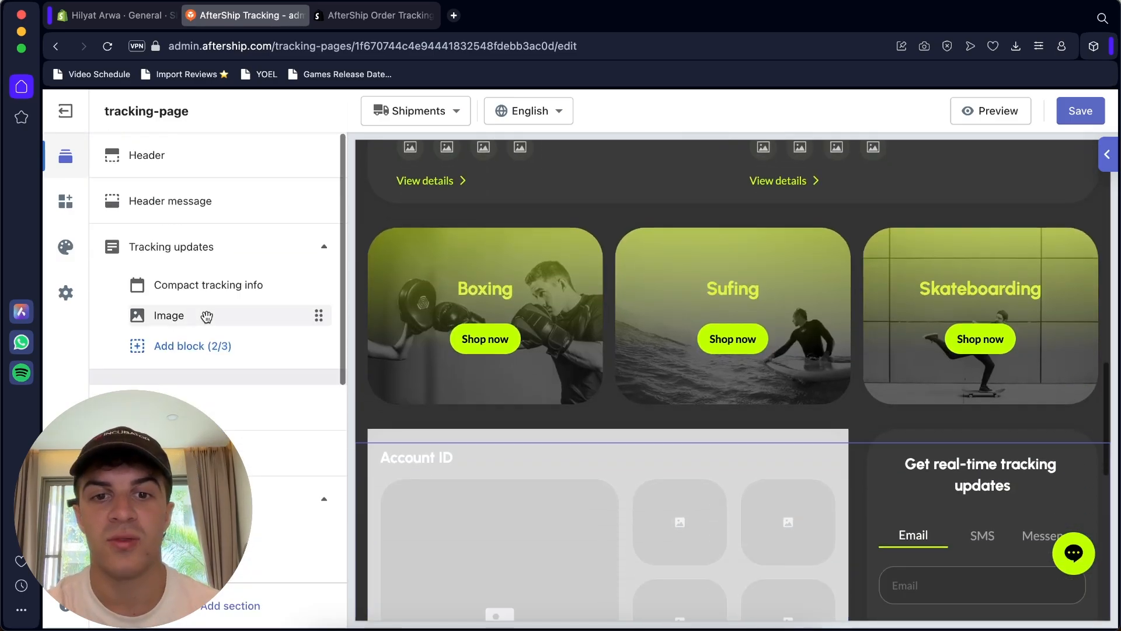
{"action": "scroll", "coordinate": [388, 286], "scroll_direction": "down", "scroll_amount": 5}
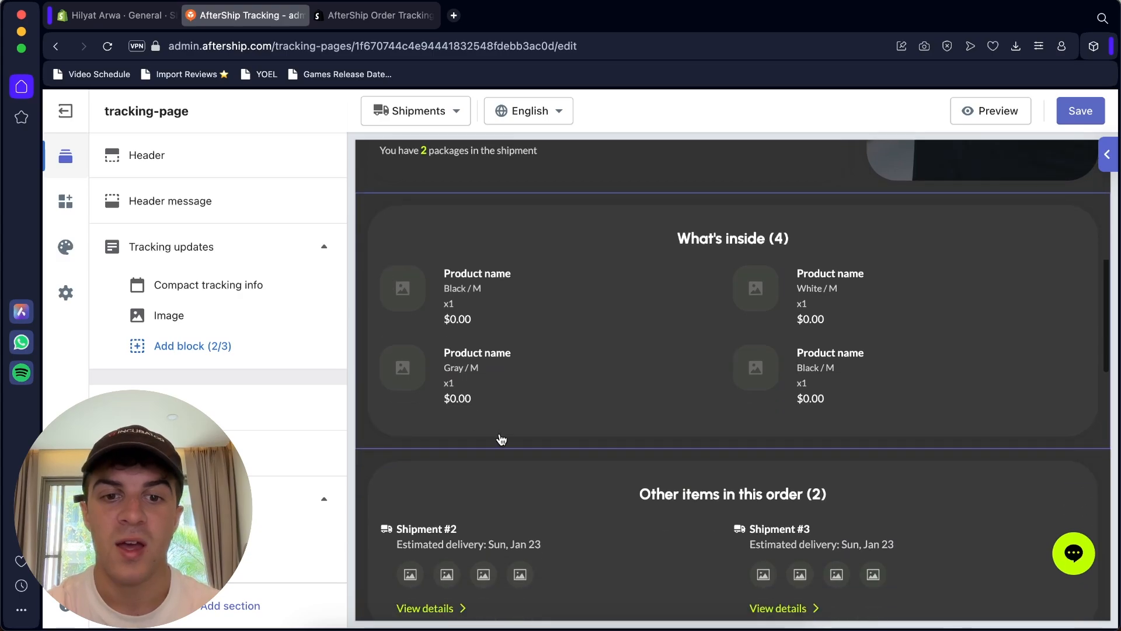
{"action": "left_click", "coordinate": [500, 462]}
{"action": "left_click", "coordinate": [455, 439]}
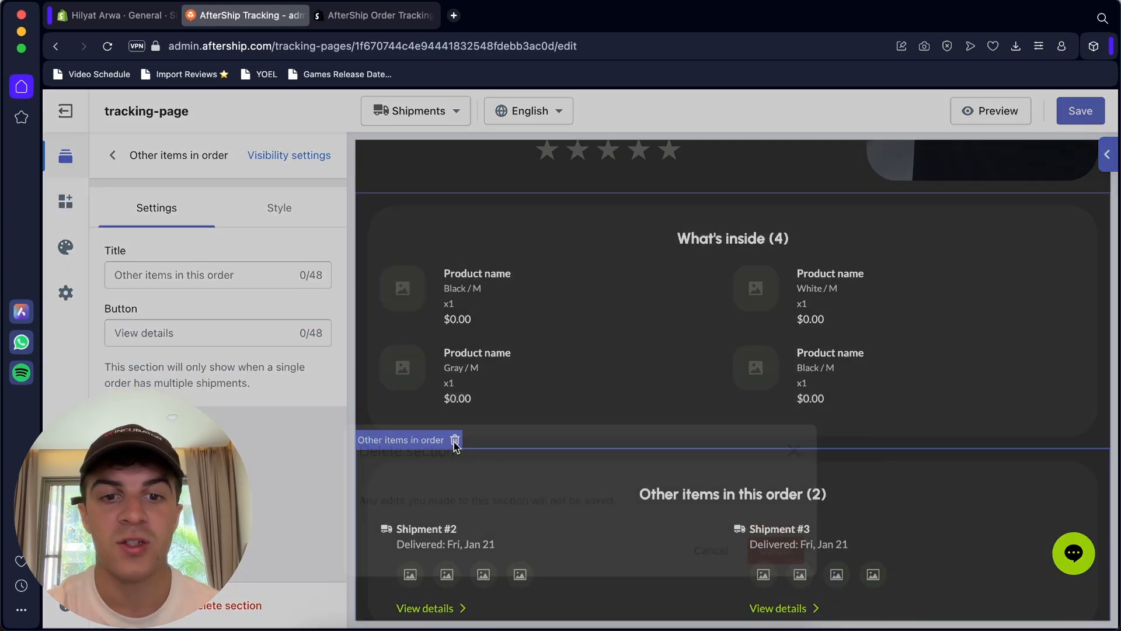
{"action": "left_click", "coordinate": [771, 410]}
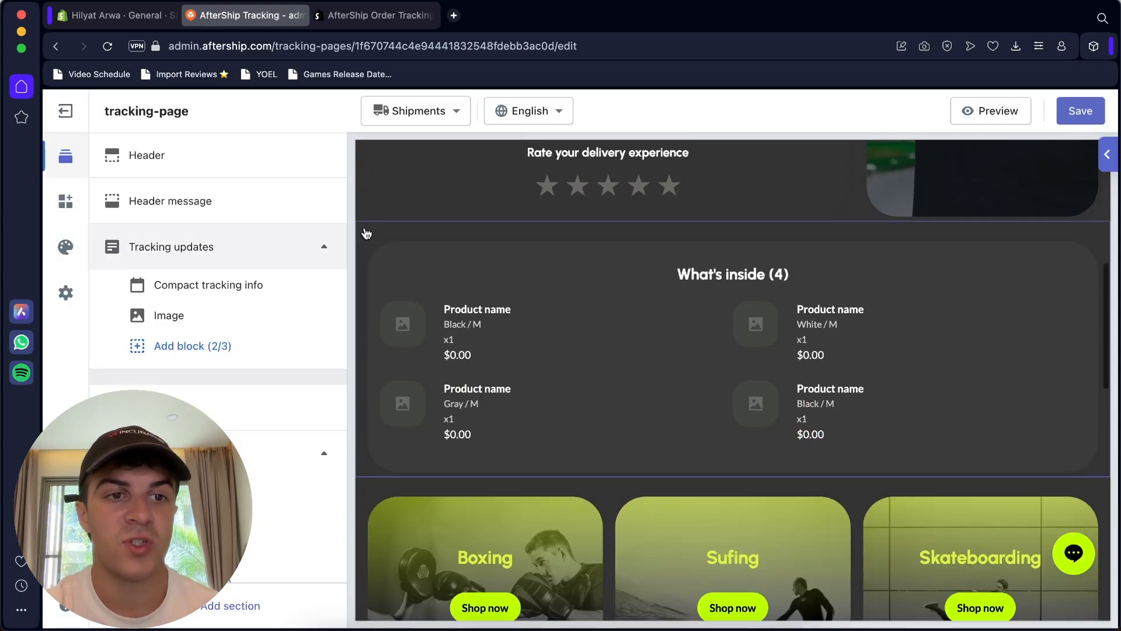
Step: Check the tracking page preview without the deleted section and review the favicon and analytics settings
{"action": "scroll", "coordinate": [525, 375], "scroll_direction": "up", "scroll_amount": 3}
{"action": "scroll", "coordinate": [533, 394], "scroll_direction": "down", "scroll_amount": 15}
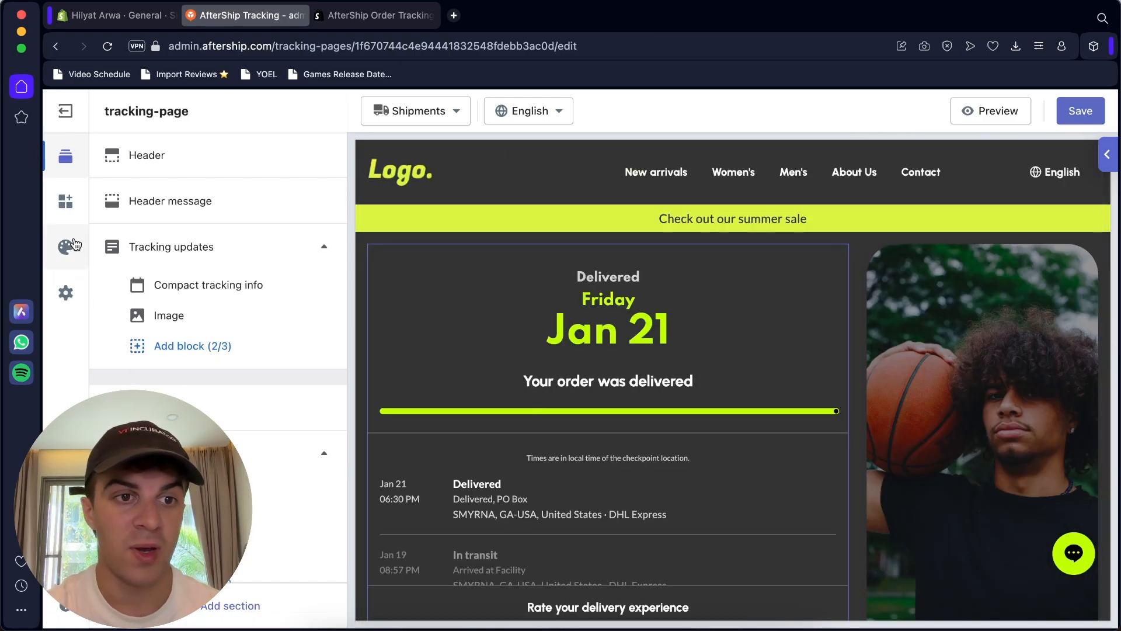
{"action": "left_click", "coordinate": [65, 292]}
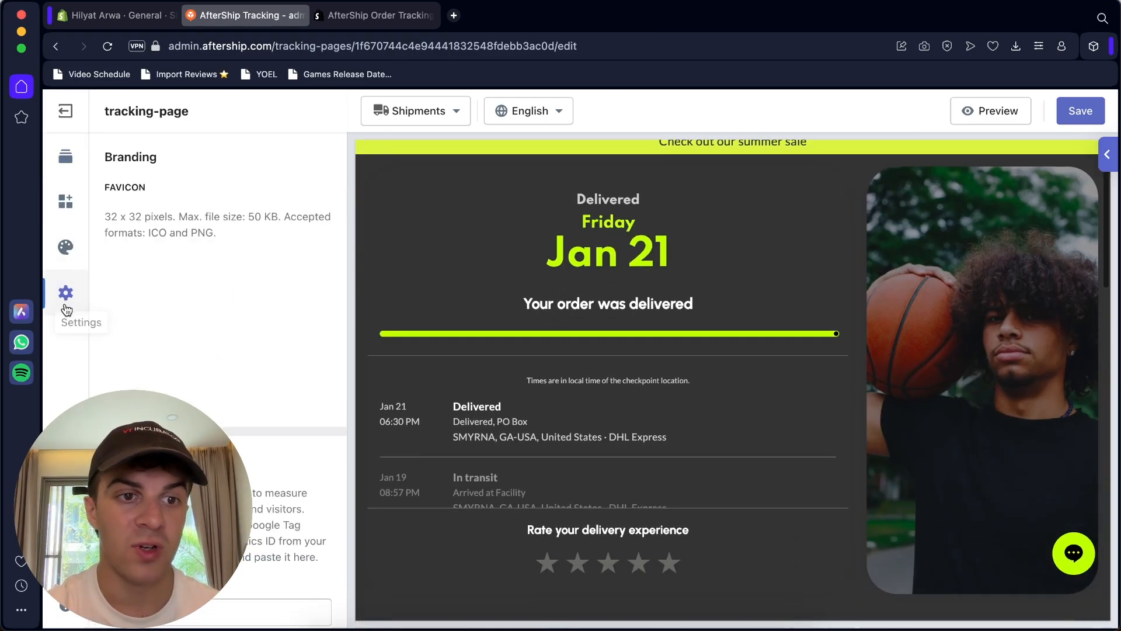
{"action": "scroll", "coordinate": [410, 200], "scroll_direction": "up", "scroll_amount": 2}
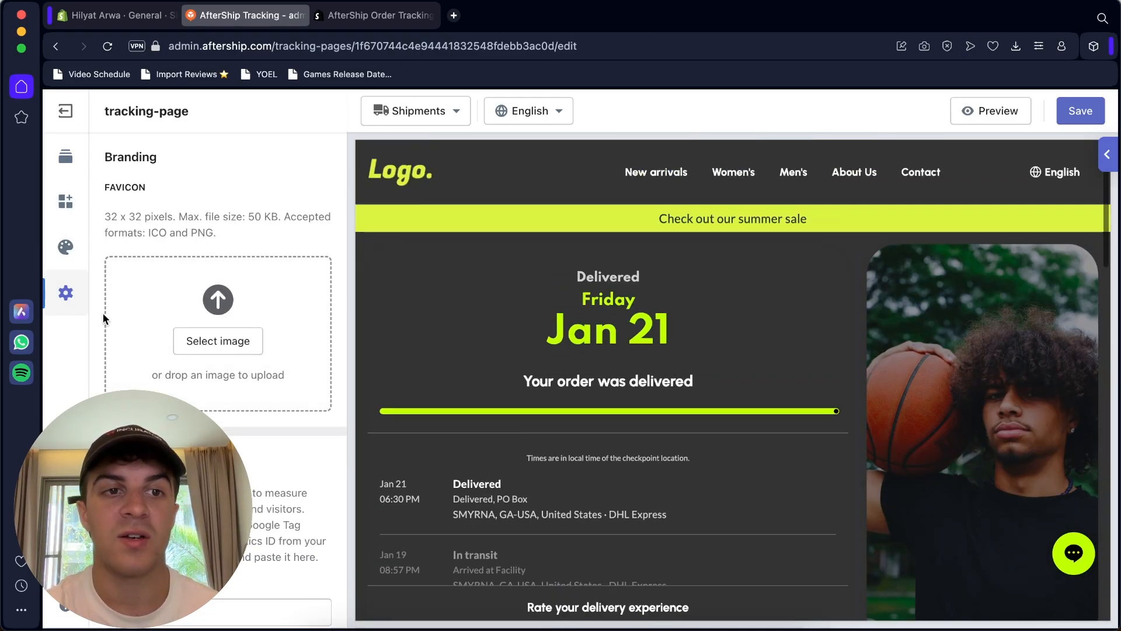
{"action": "left_click", "coordinate": [73, 252]}
{"action": "left_click", "coordinate": [63, 287]}
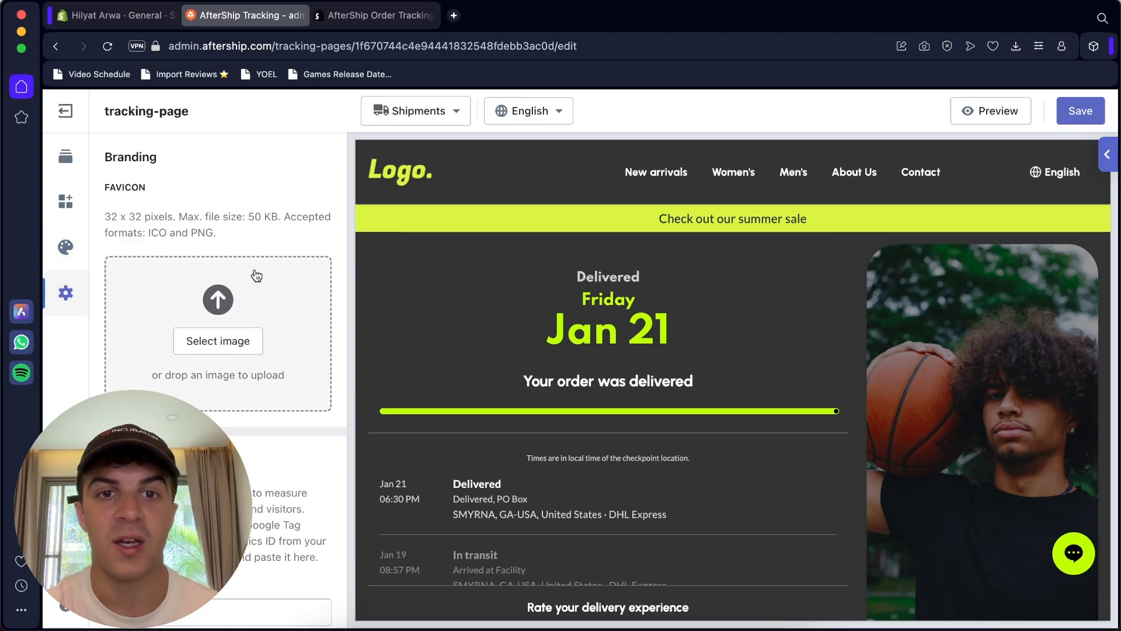
Step: Switch the tracking page editor to the Order lookup page and review its lookup fields, verification methods and preview
{"action": "left_click", "coordinate": [459, 115]}
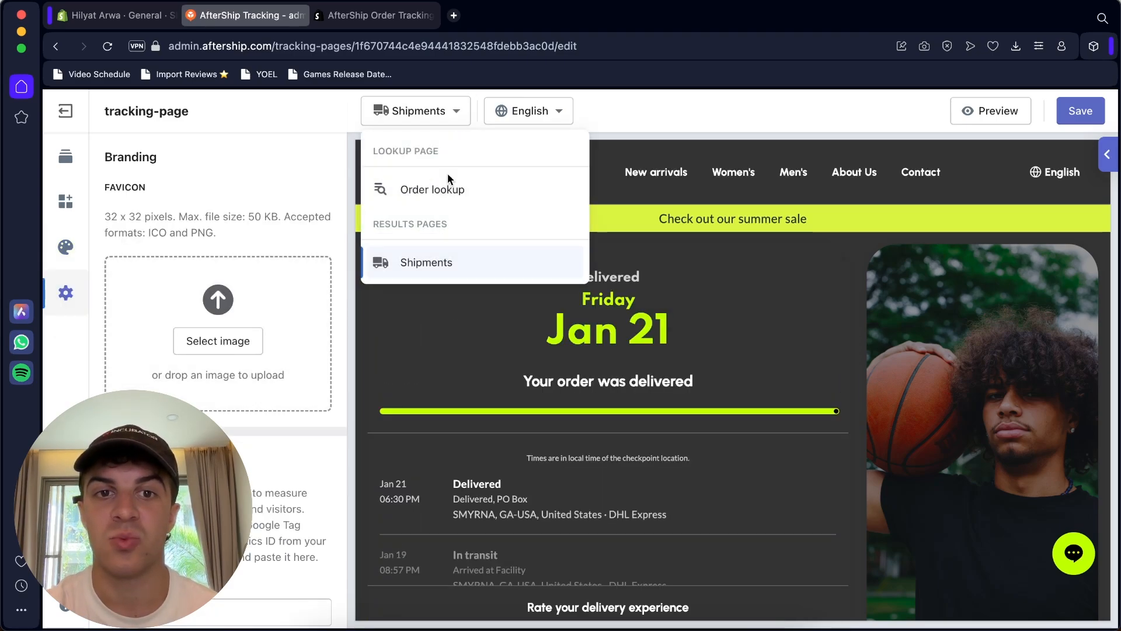
{"action": "left_click", "coordinate": [453, 184]}
{"action": "scroll", "coordinate": [691, 426], "scroll_direction": "down", "scroll_amount": 2}
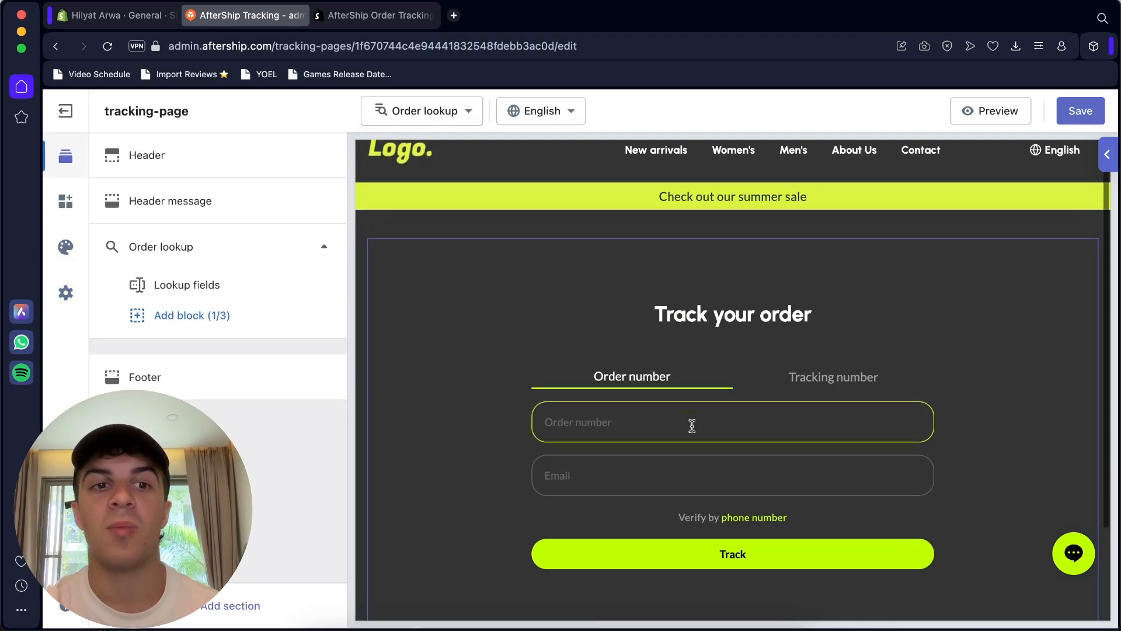
{"action": "left_click", "coordinate": [774, 340]}
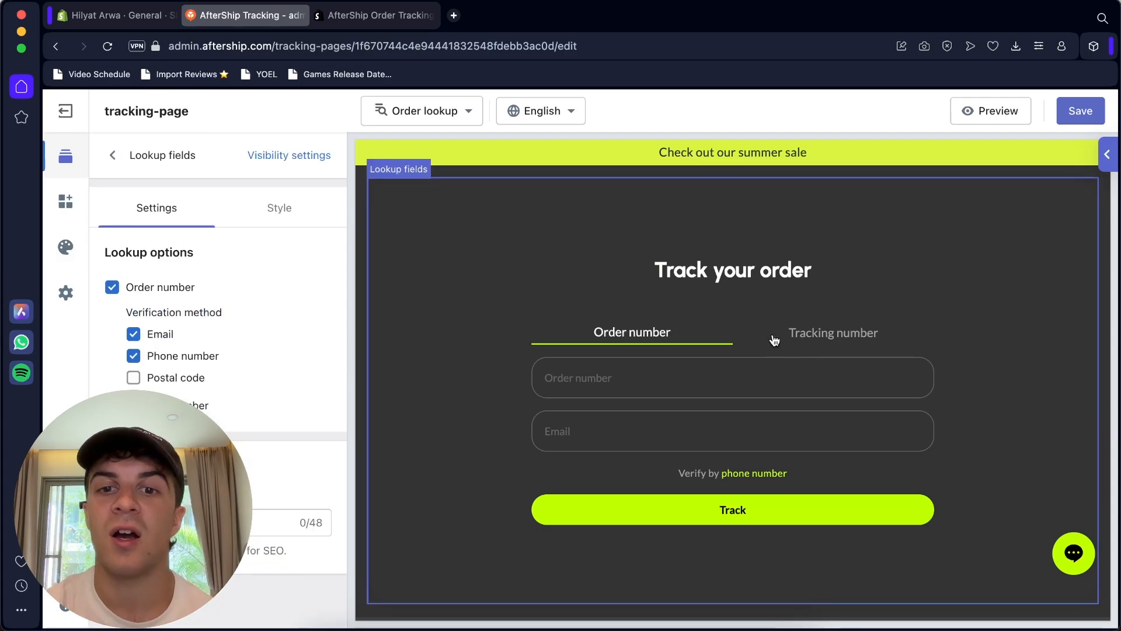
{"action": "scroll", "coordinate": [654, 257], "scroll_direction": "up", "scroll_amount": 2}
{"action": "scroll", "coordinate": [657, 275], "scroll_direction": "down", "scroll_amount": 4}
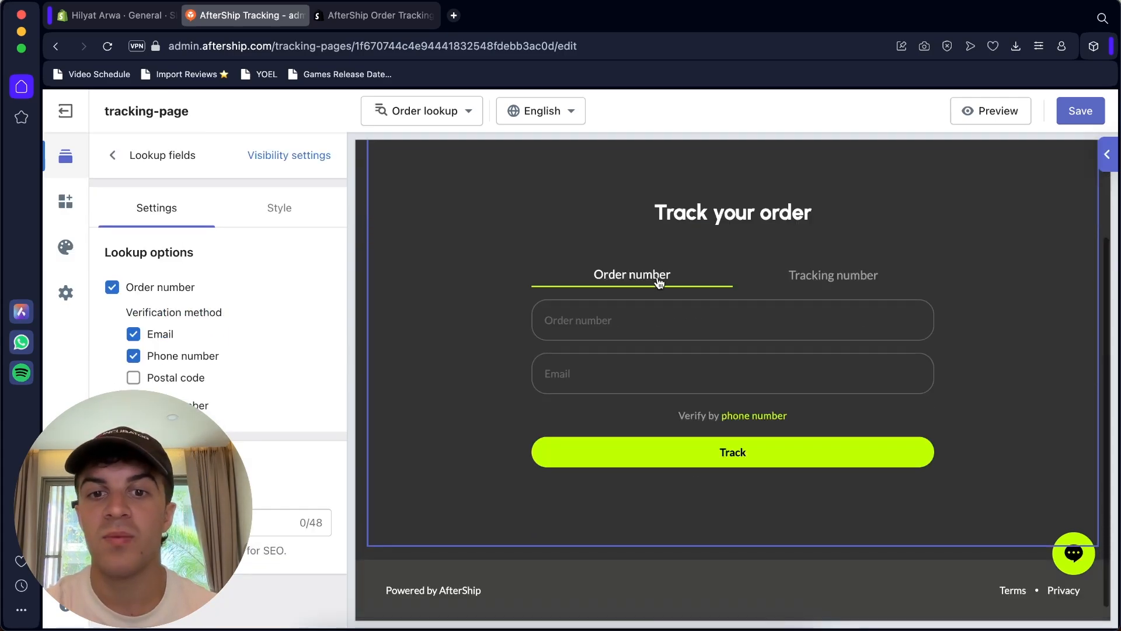
{"action": "left_click", "coordinate": [603, 319]}
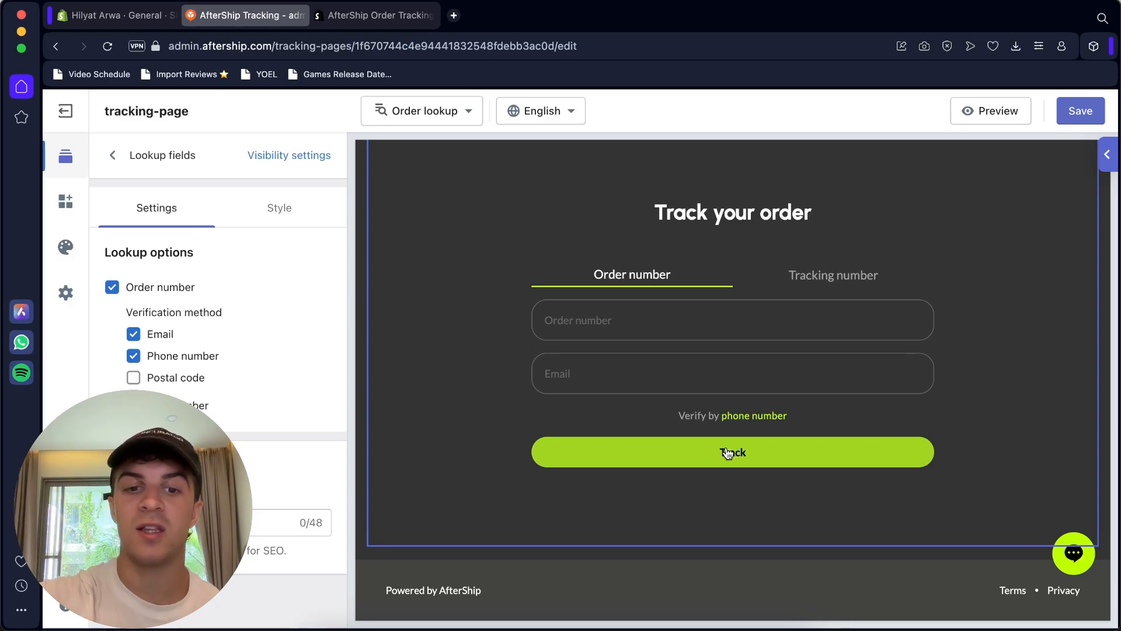
{"action": "scroll", "coordinate": [727, 453], "scroll_direction": "up", "scroll_amount": 3}
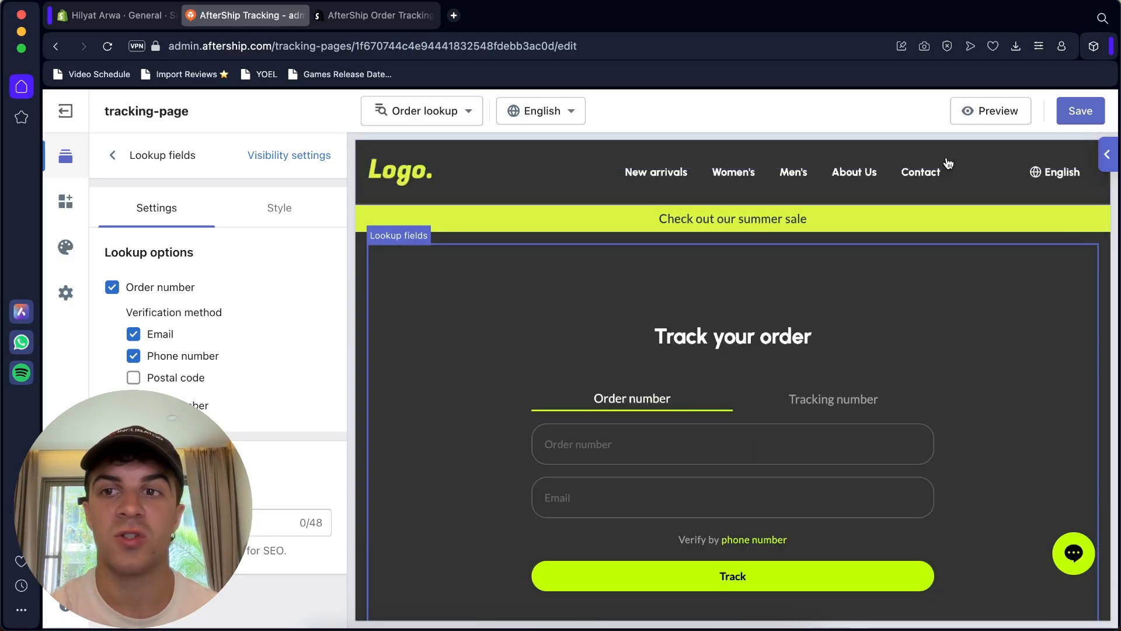
Step: Save the tracking page, review the Shopify proxy and iframe embedding options, and copy the page's URL
{"action": "left_click", "coordinate": [1090, 117]}
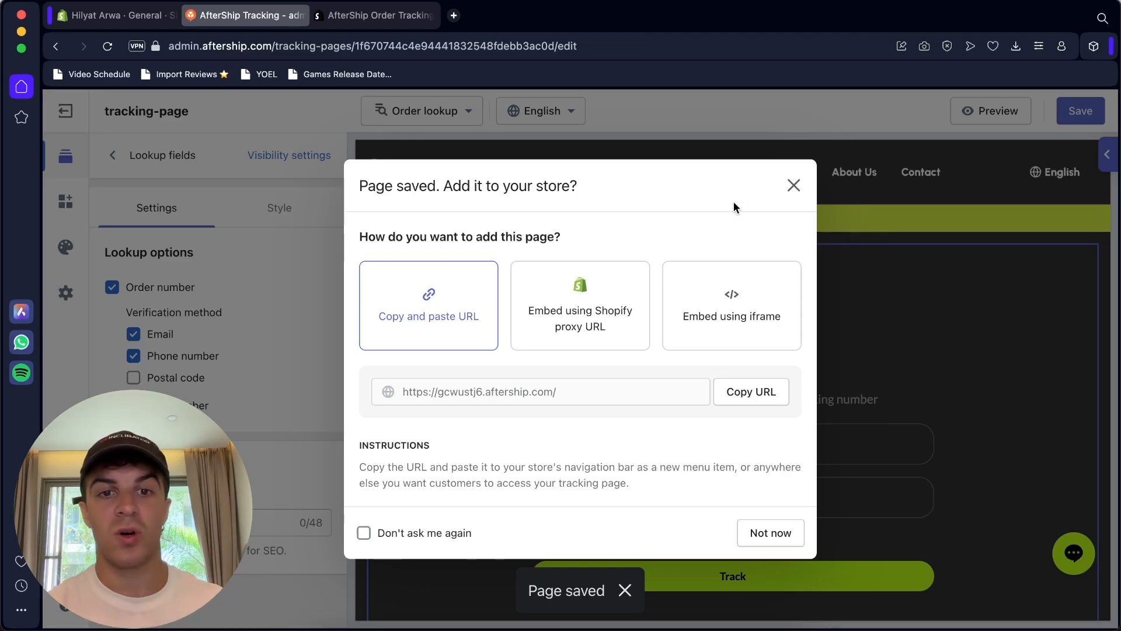
{"action": "left_click", "coordinate": [769, 401]}
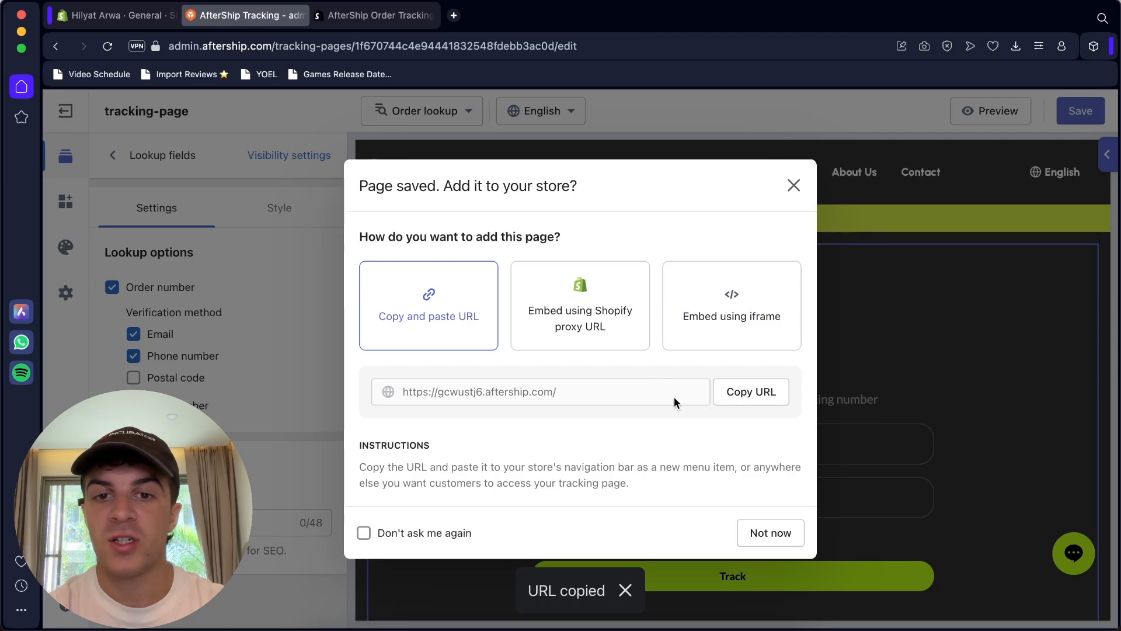
{"action": "left_click", "coordinate": [580, 313]}
{"action": "left_click", "coordinate": [723, 284]}
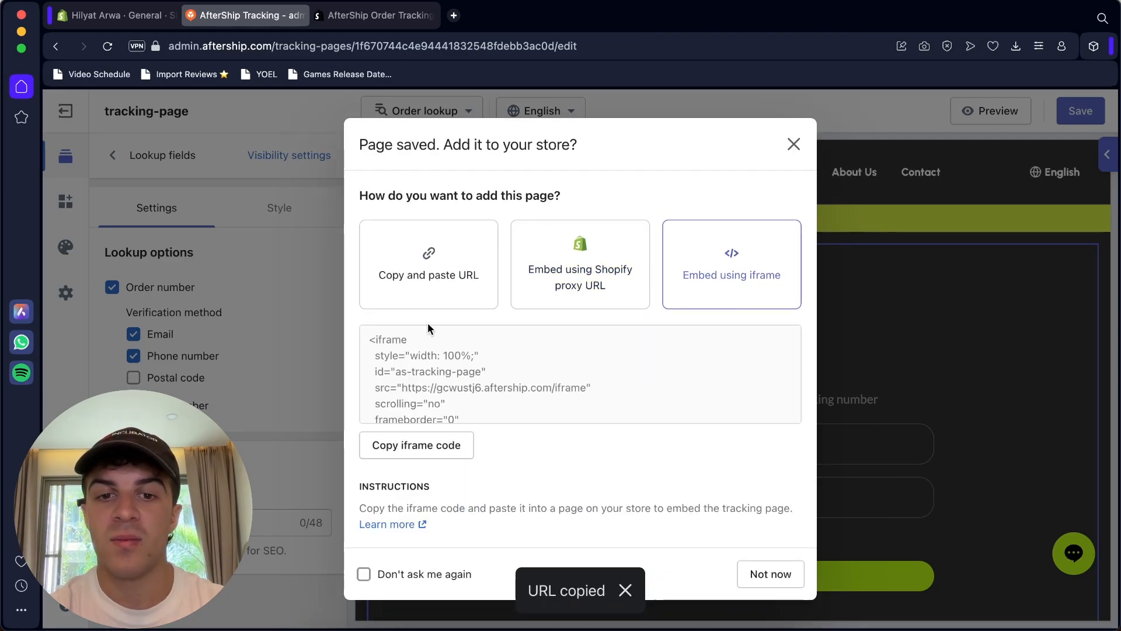
{"action": "left_click", "coordinate": [428, 301]}
{"action": "left_click", "coordinate": [742, 401]}
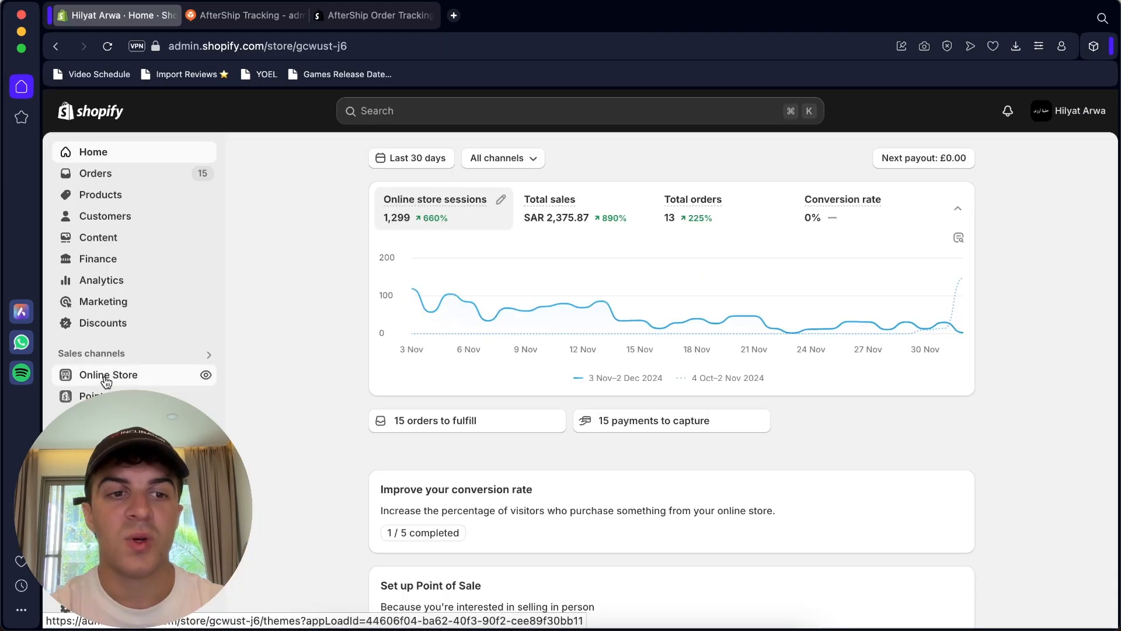
Step: Switch to the Shopify admin and open the Main menu from the online store's navigation settings
{"action": "left_click", "coordinate": [104, 378]}
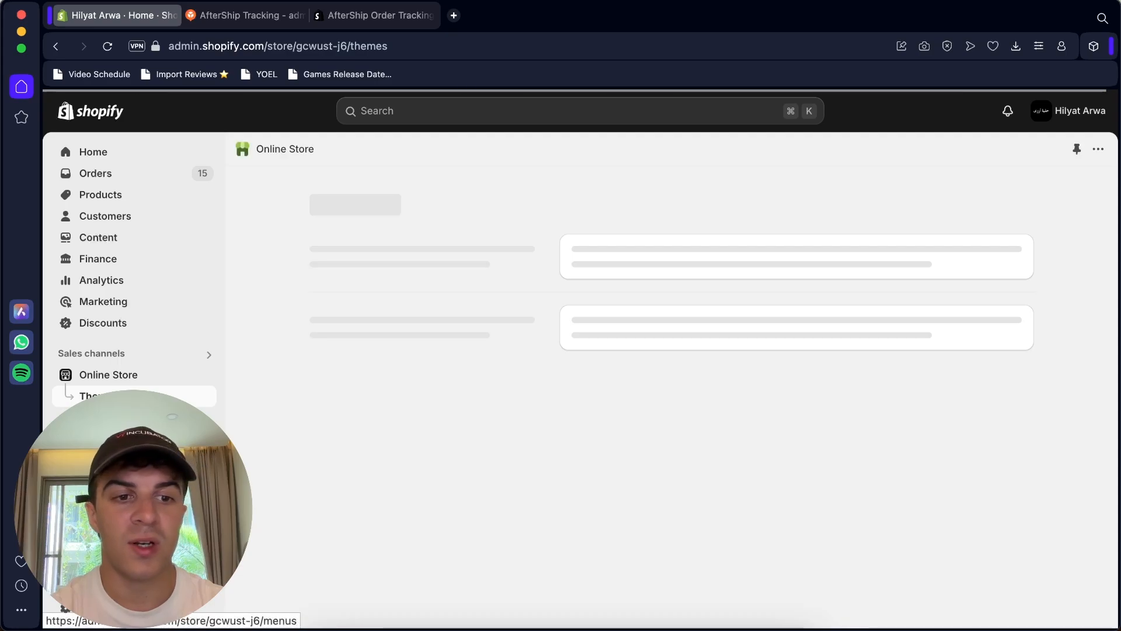
{"action": "left_click", "coordinate": [104, 460]}
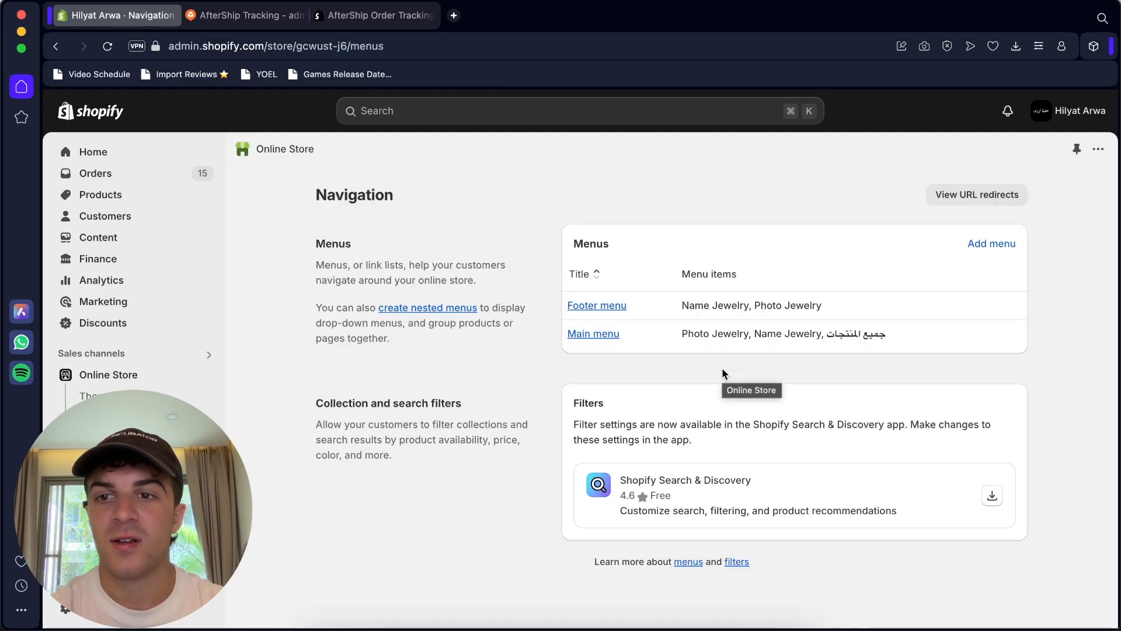
{"action": "left_click", "coordinate": [606, 333]}
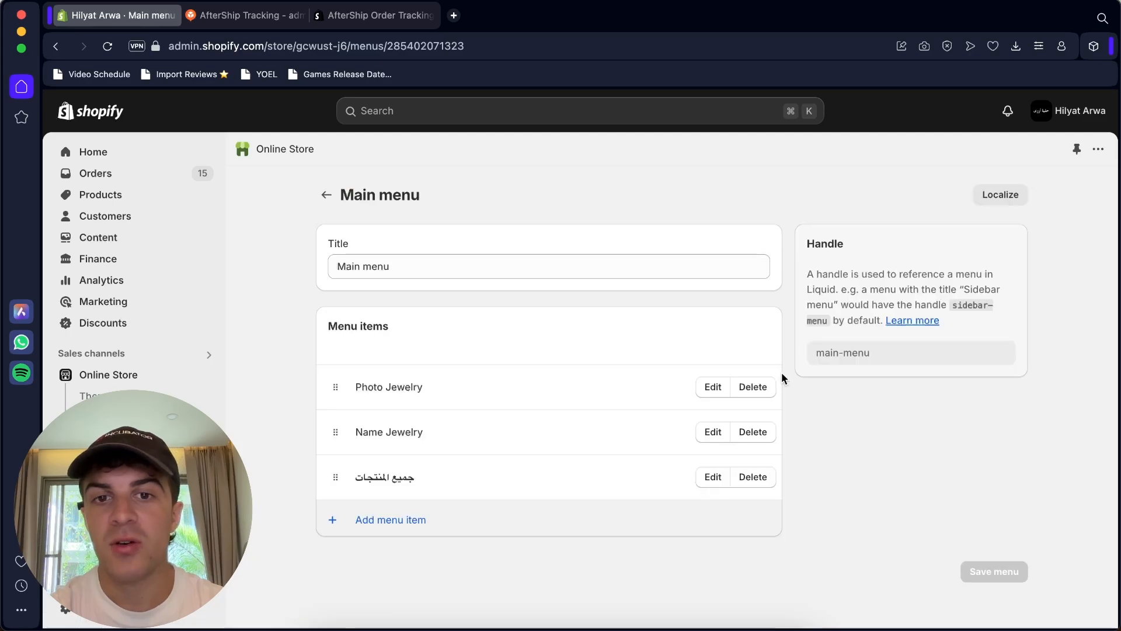
{"action": "left_click", "coordinate": [479, 521]}
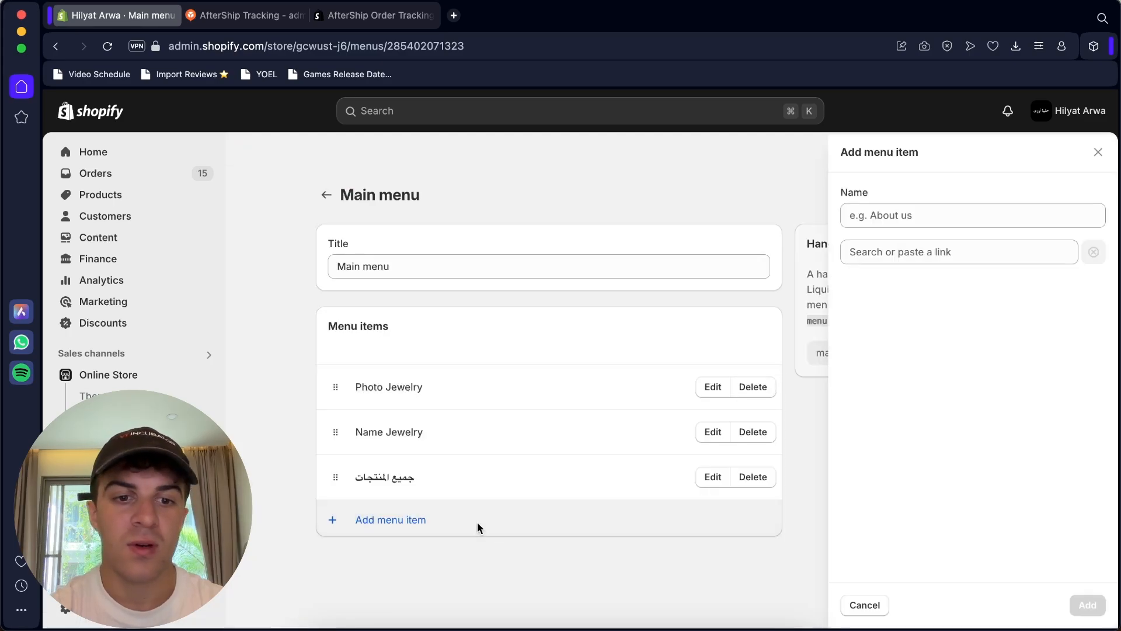
{"action": "left_click", "coordinate": [902, 258]}
{"action": "key", "text": "super+v"}
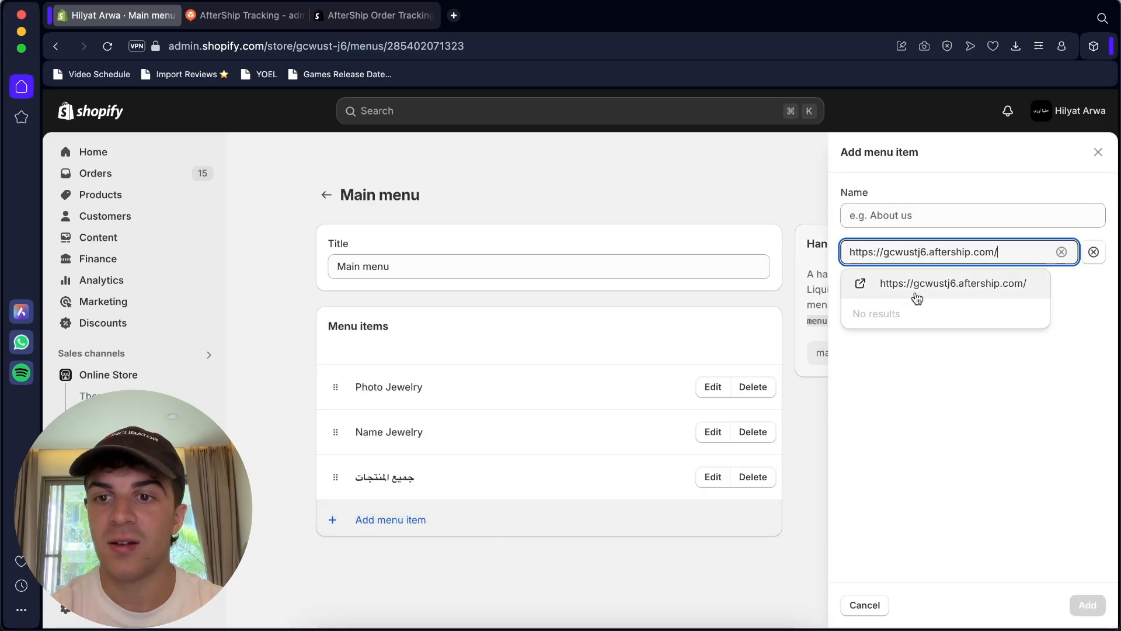
{"action": "left_click", "coordinate": [917, 287]}
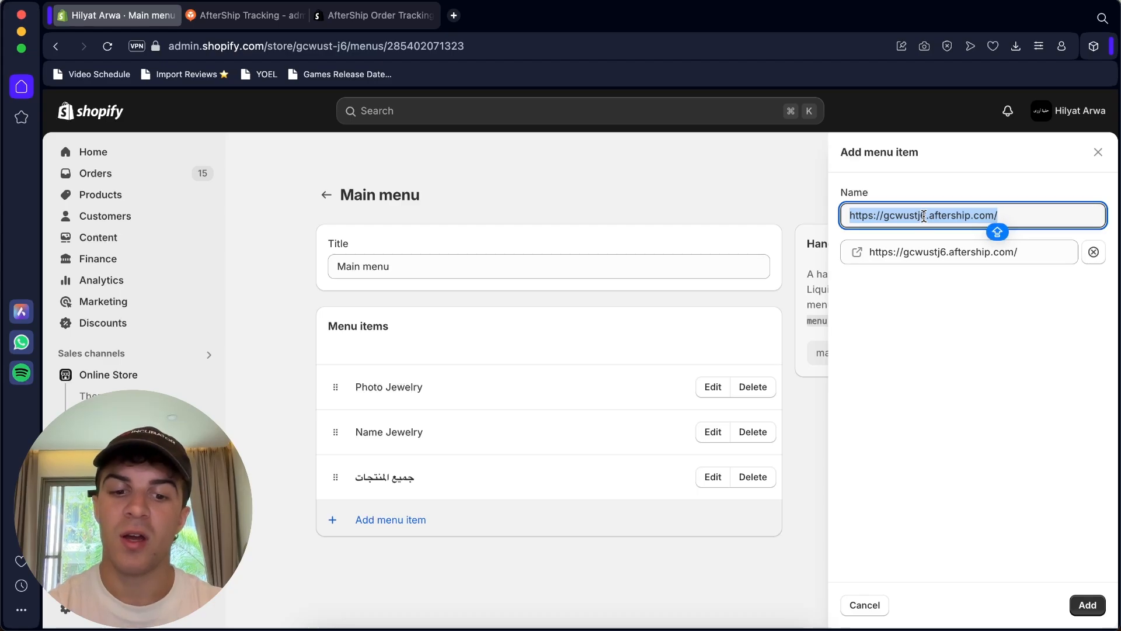
{"action": "type", "text": "Track Your Order"}
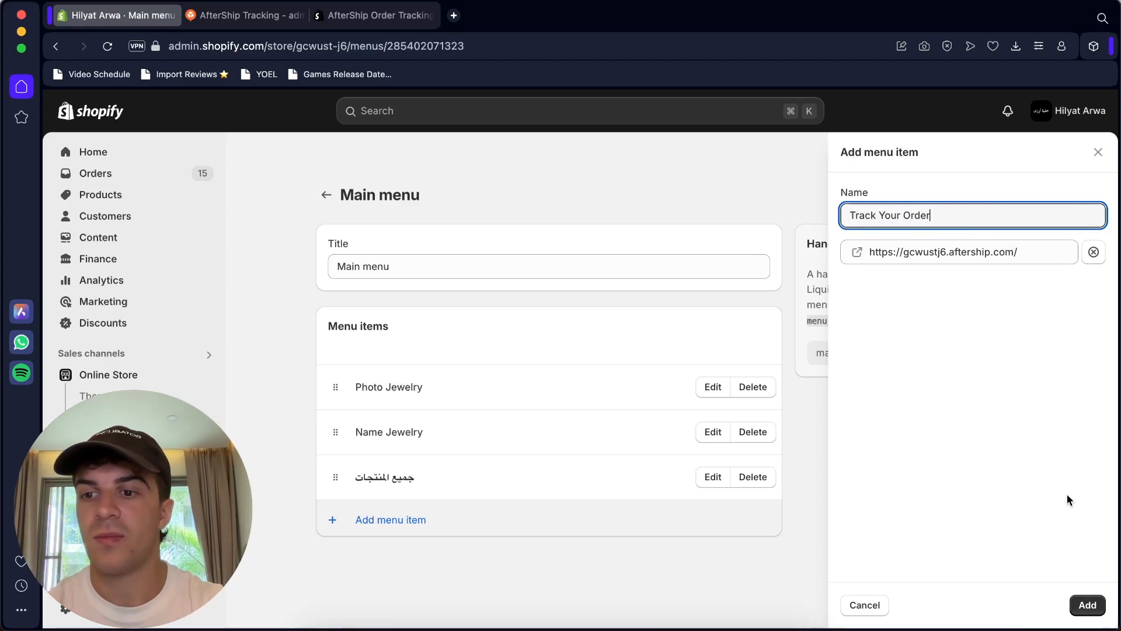
{"action": "left_click", "coordinate": [1087, 605]}
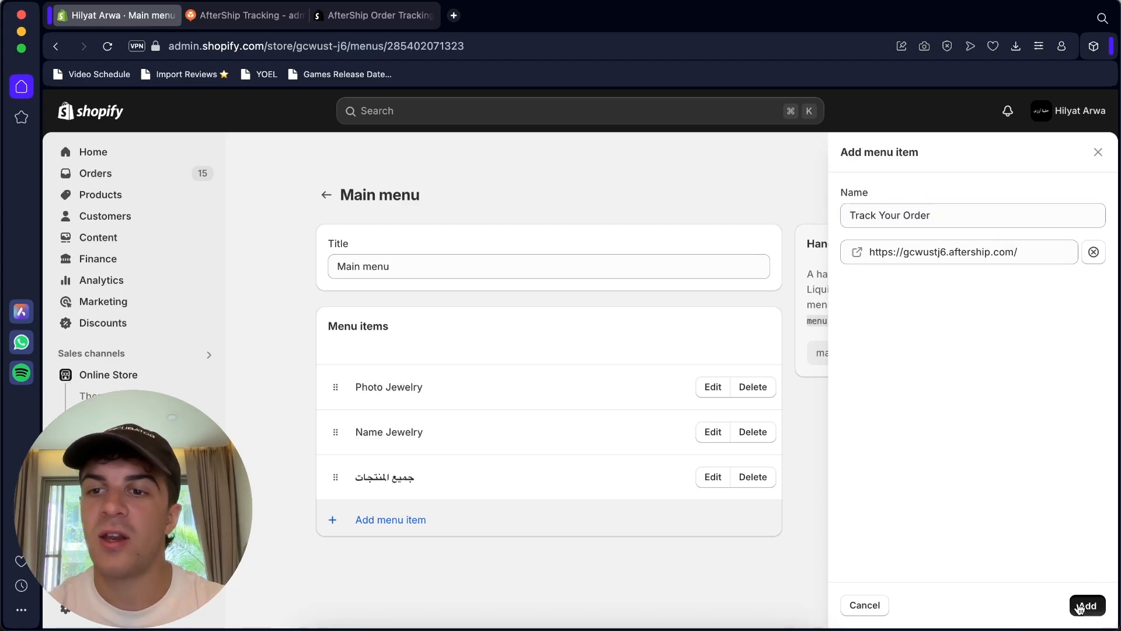
{"action": "left_click", "coordinate": [994, 621]}
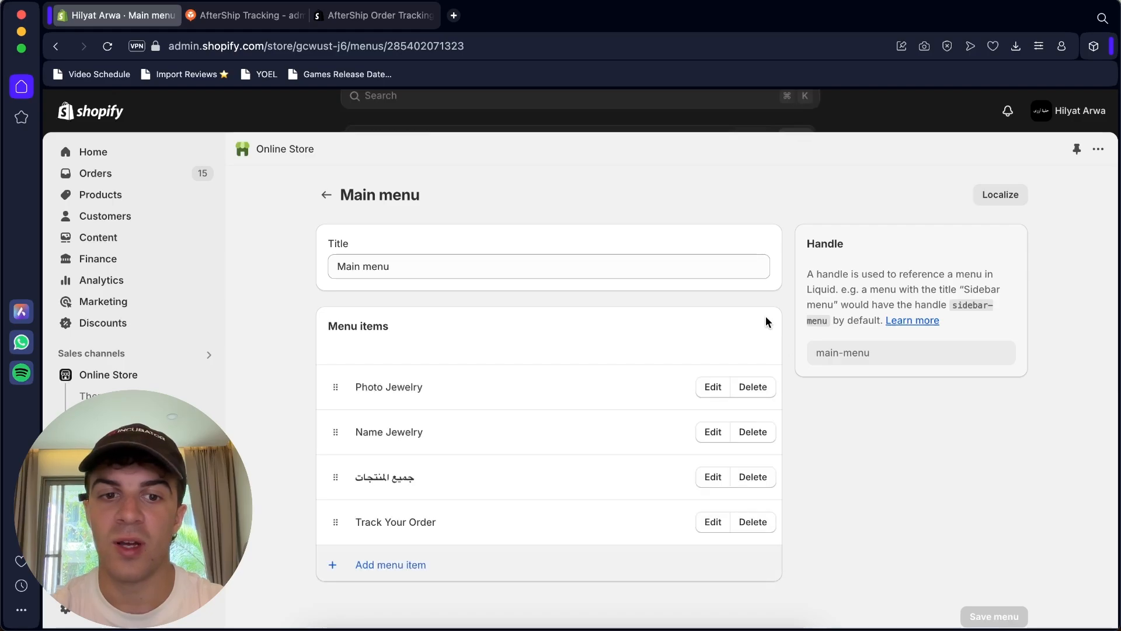
{"action": "left_click", "coordinate": [329, 196]}
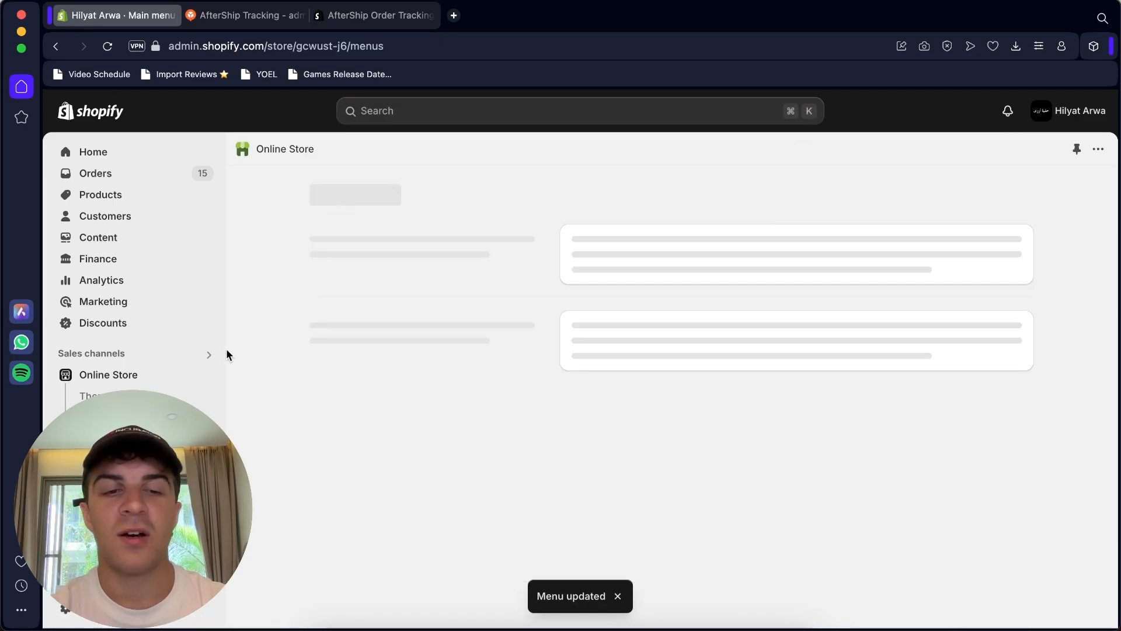
Step: View the online store and inspect the live order tracking page with its order number and email lookup form
{"action": "left_click", "coordinate": [207, 374]}
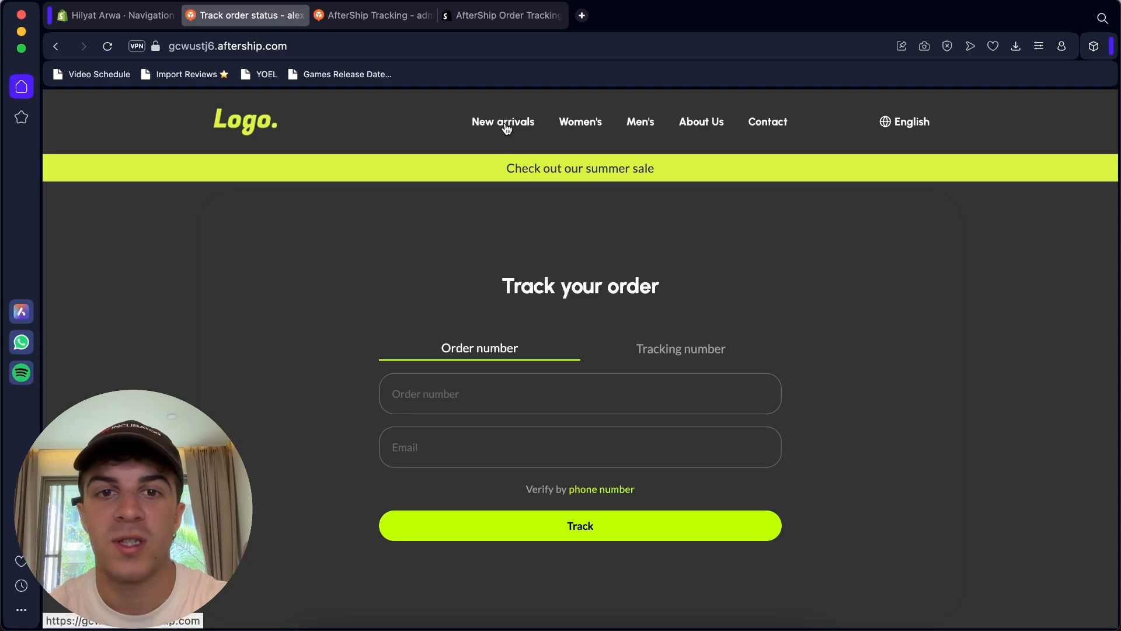
{"action": "scroll", "coordinate": [349, 177], "scroll_direction": "down", "scroll_amount": 2}
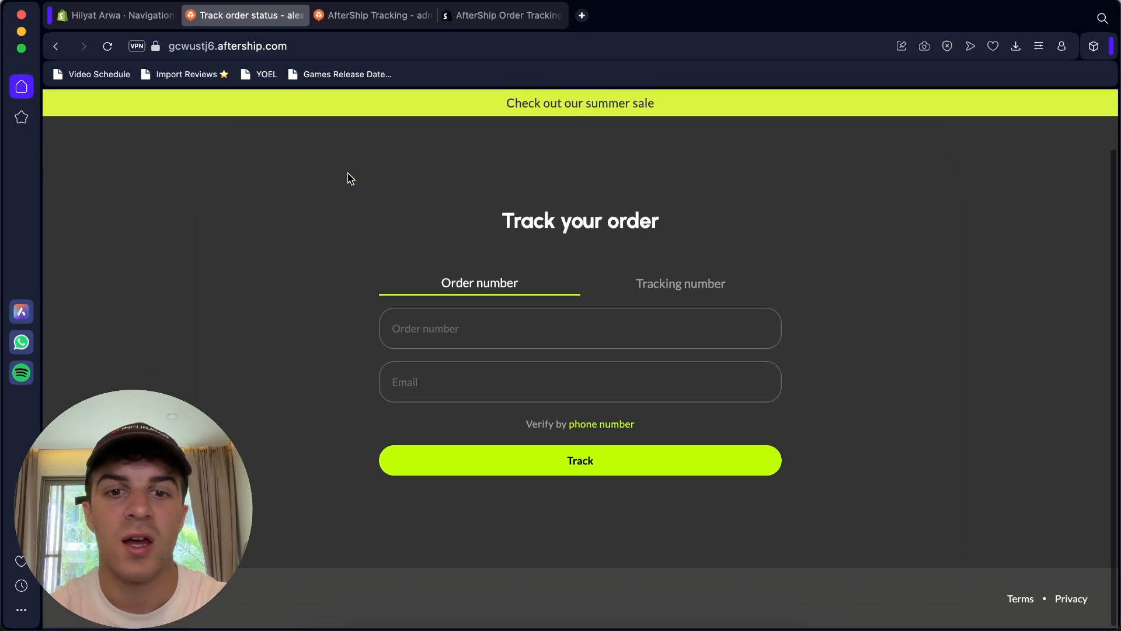
{"action": "scroll", "coordinate": [348, 177], "scroll_direction": "up", "scroll_amount": 2}
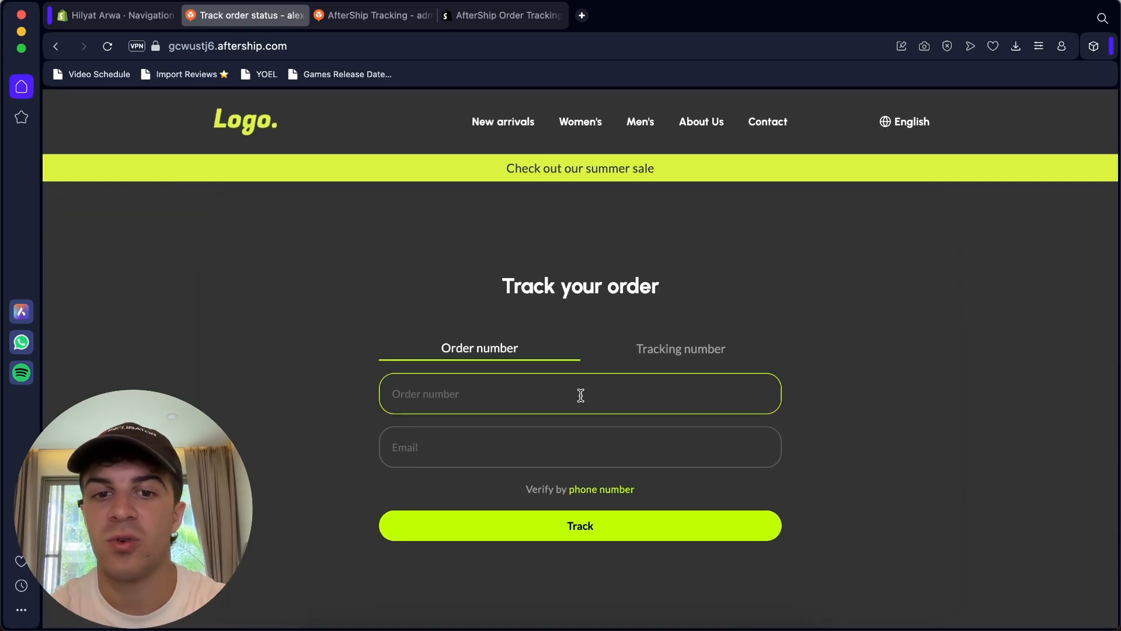
{"action": "left_click", "coordinate": [499, 446]}
{"action": "scroll", "coordinate": [806, 313], "scroll_direction": "down", "scroll_amount": 2}
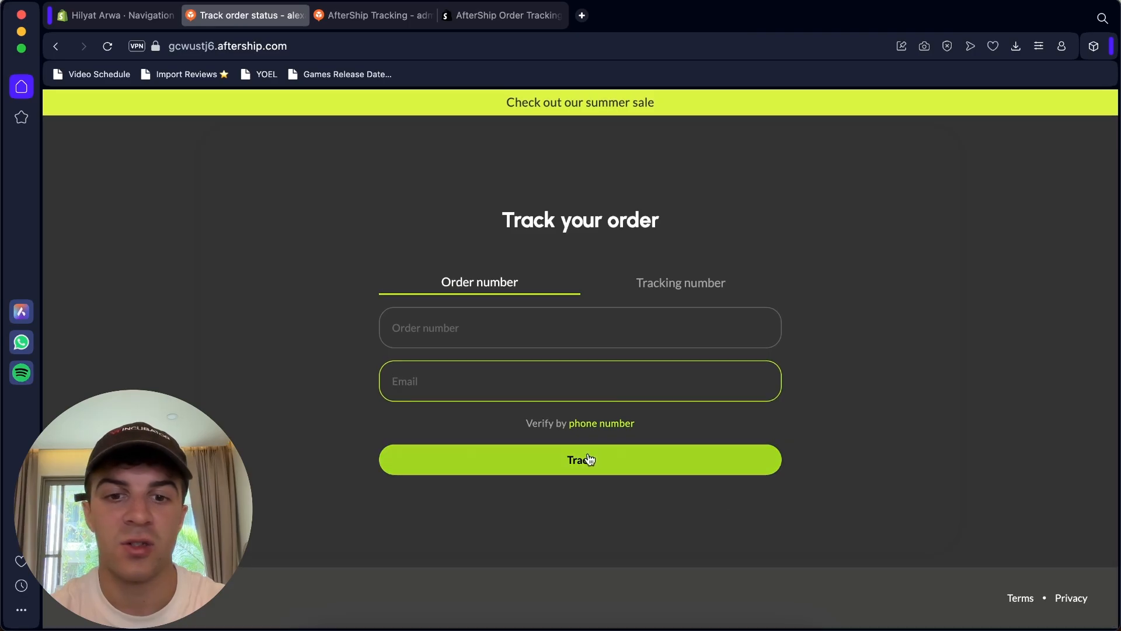
{"action": "scroll", "coordinate": [956, 258], "scroll_direction": "up", "scroll_amount": 2}
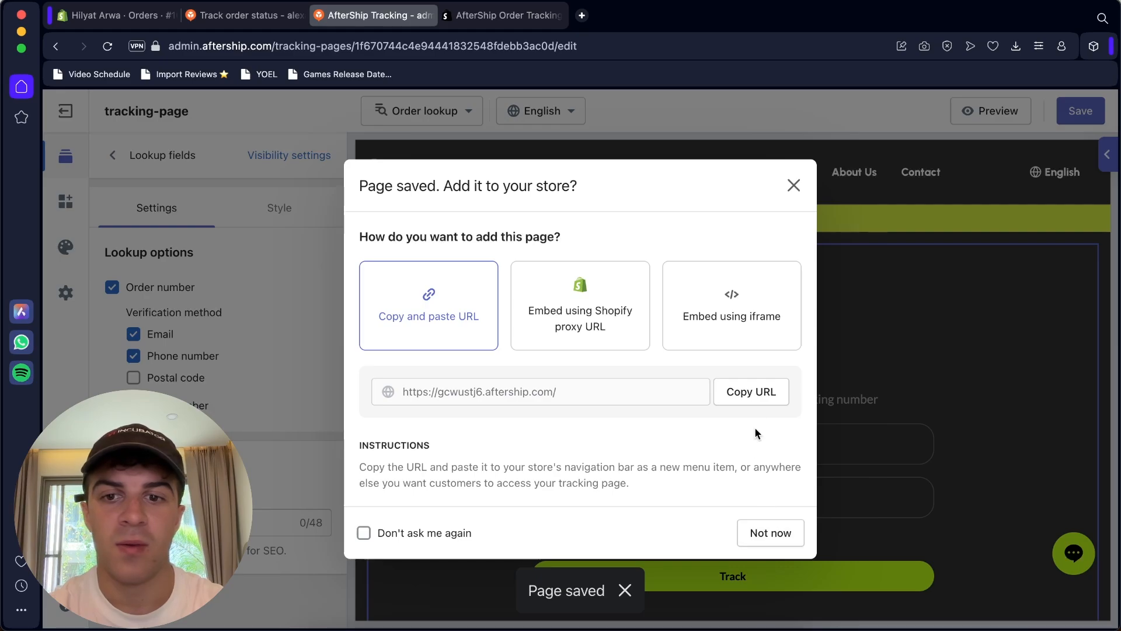
Step: Return to the AfterShip editor, dismiss the dialog for adding the page to the store and exit to the tracking pages list
{"action": "left_click", "coordinate": [770, 533]}
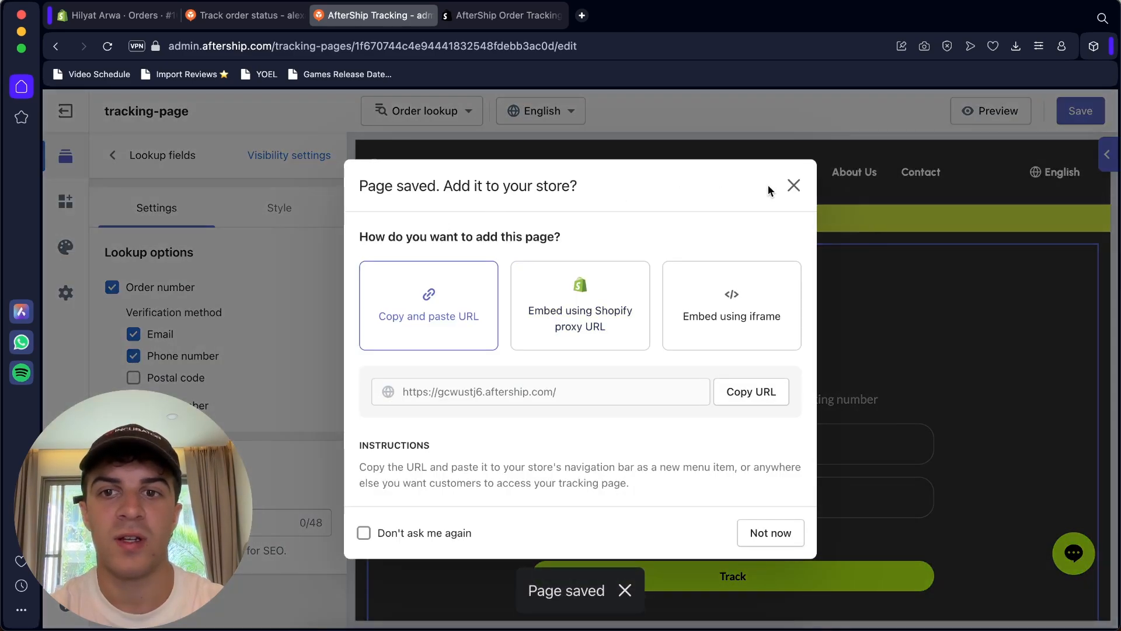
{"action": "left_click", "coordinate": [792, 185]}
{"action": "left_click", "coordinate": [66, 111]}
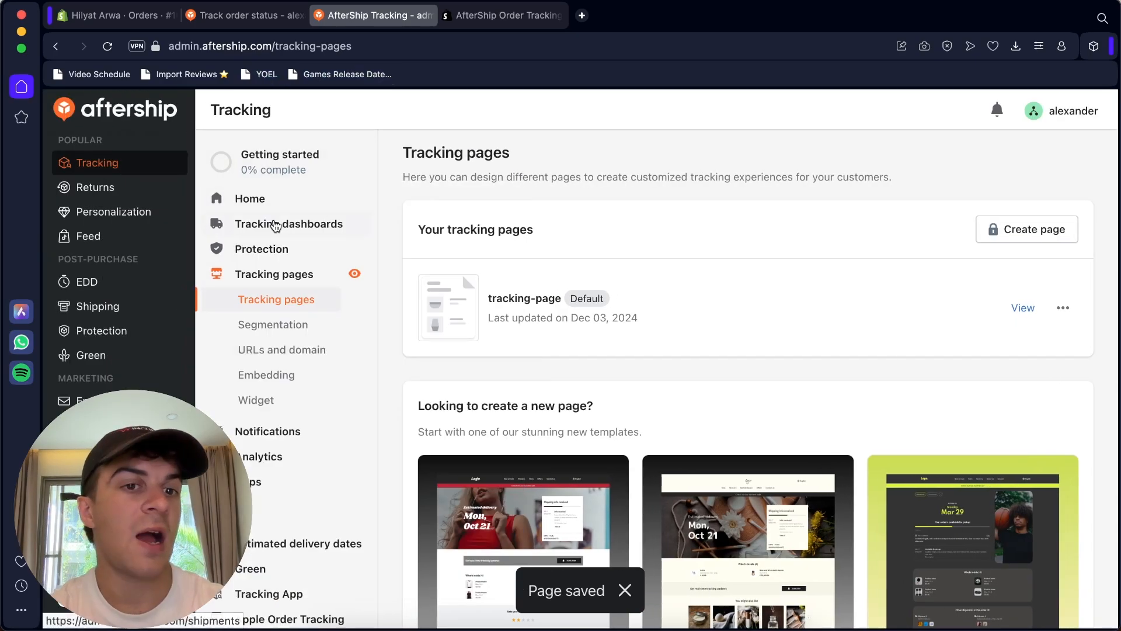
Step: Review the Getting started guide, including the shipment import options and the remaining setup tasks
{"action": "left_click", "coordinate": [282, 162]}
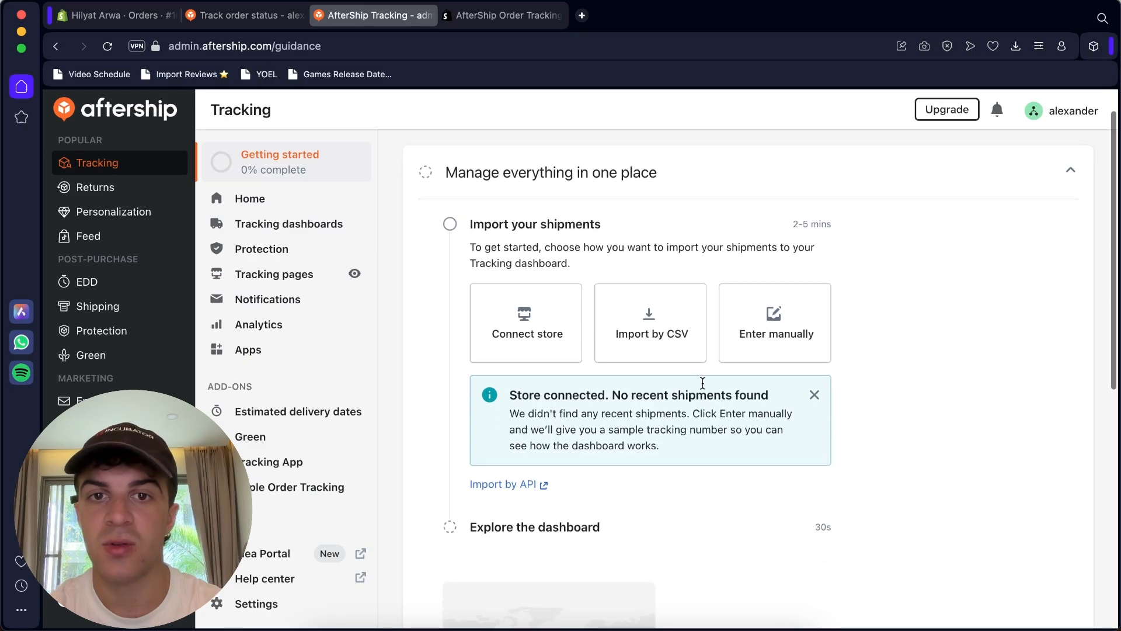
{"action": "scroll", "coordinate": [601, 355], "scroll_direction": "down", "scroll_amount": 10}
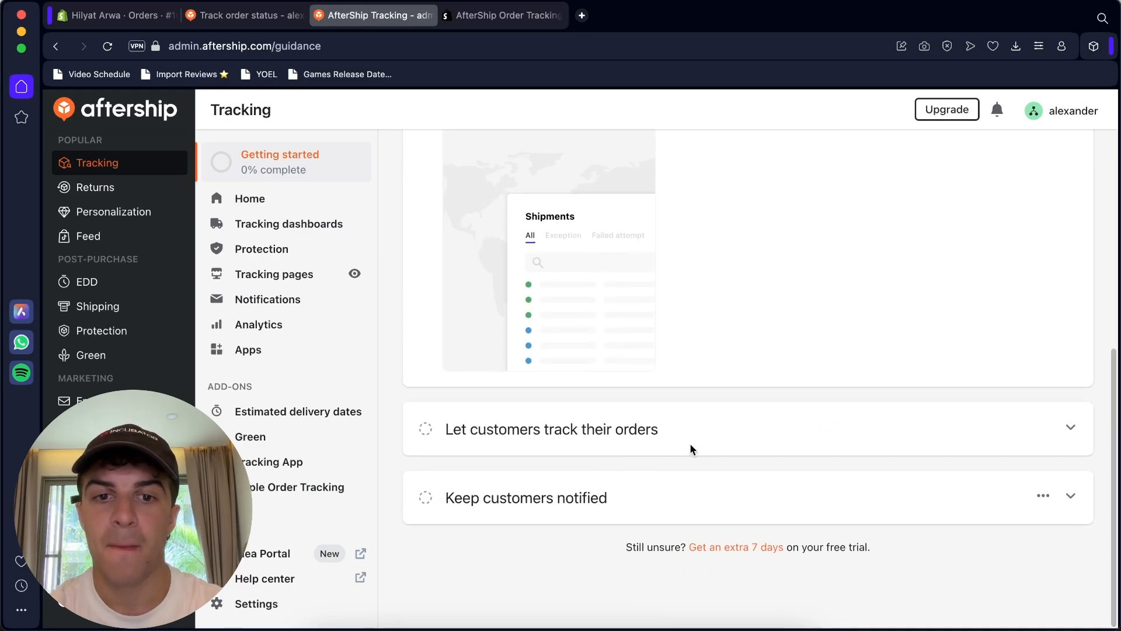
{"action": "scroll", "coordinate": [642, 362], "scroll_direction": "up", "scroll_amount": 10}
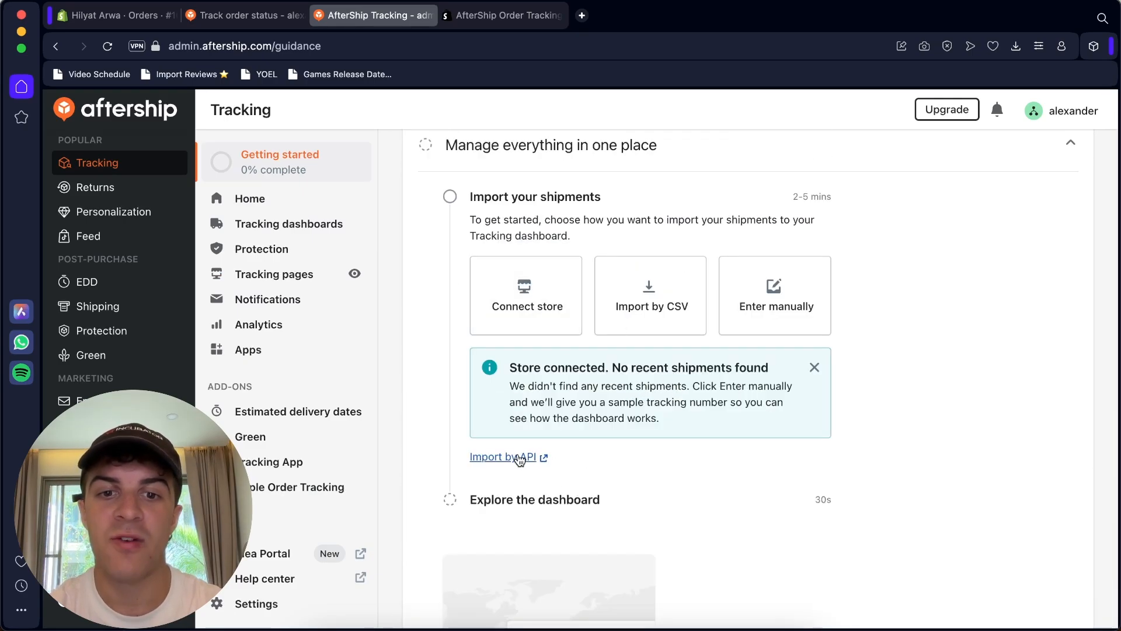
Step: Open the Shipments tracking dashboard and check the additional actions available for shipments
{"action": "left_click", "coordinate": [290, 226]}
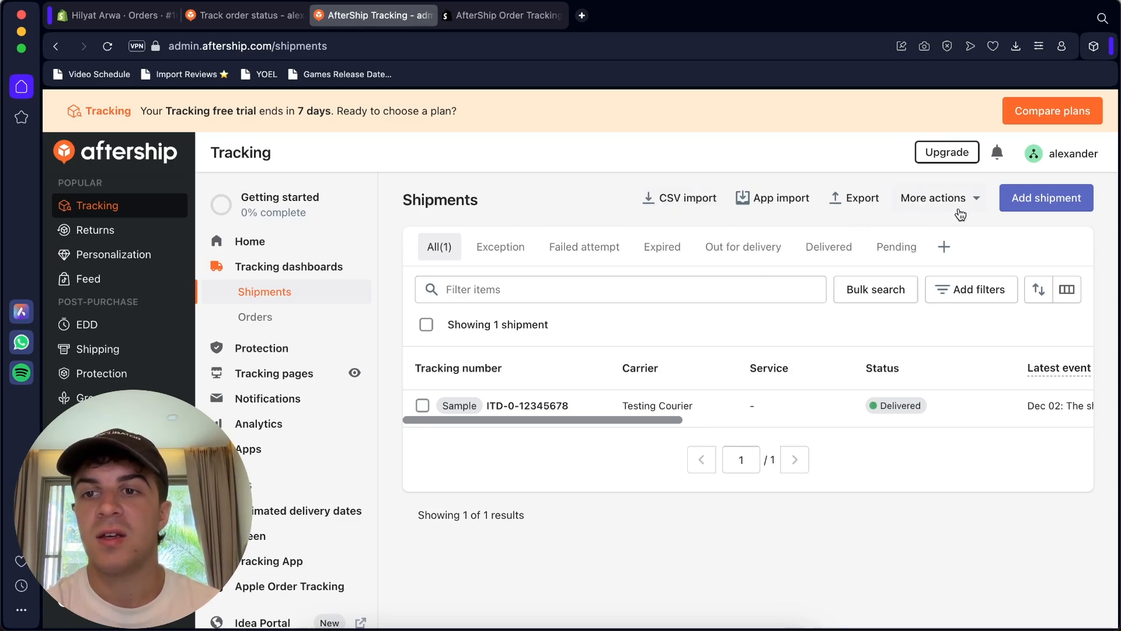
{"action": "left_click", "coordinate": [941, 199]}
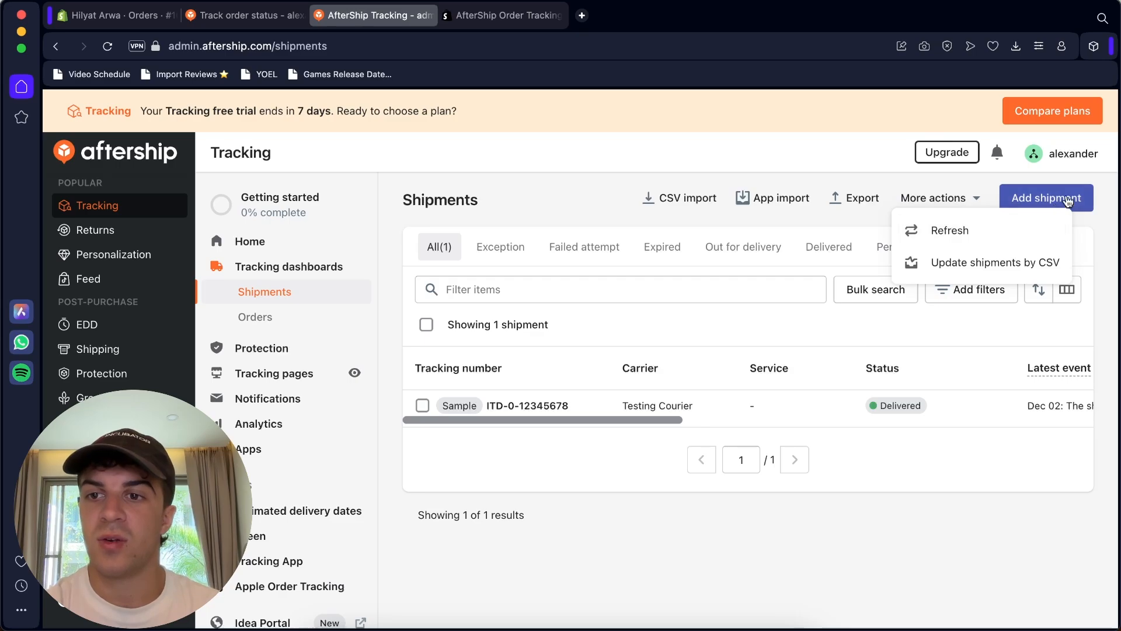
{"action": "left_click", "coordinate": [963, 204]}
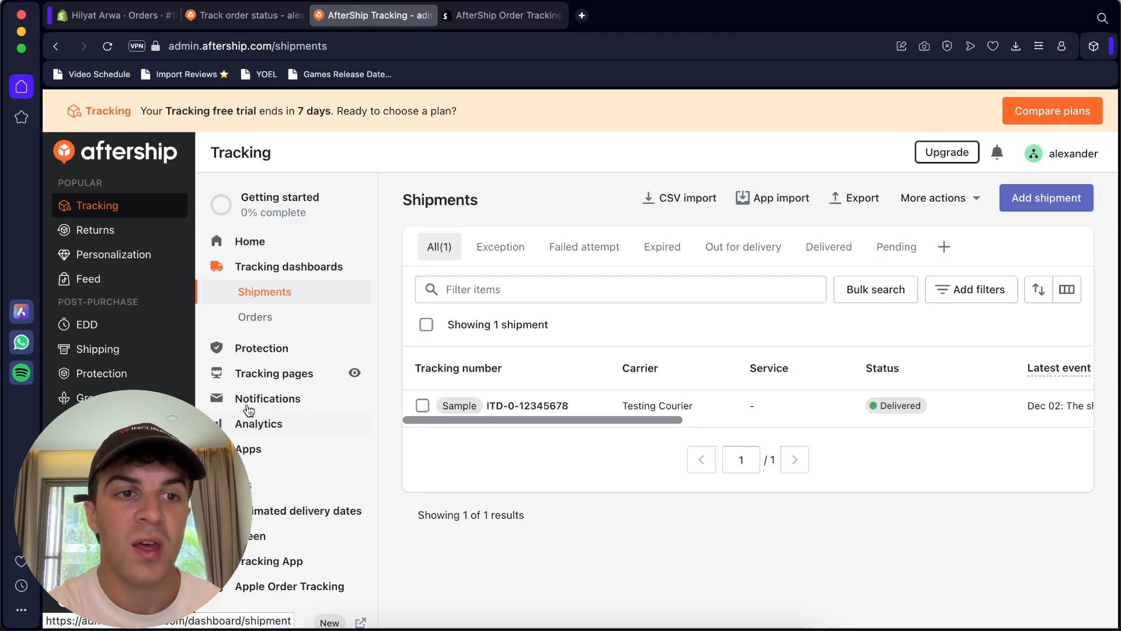
Step: Open the notification flow for shipments updating to info received and inspect its trigger filters and frequency settings without changing them
{"action": "left_click", "coordinate": [269, 398]}
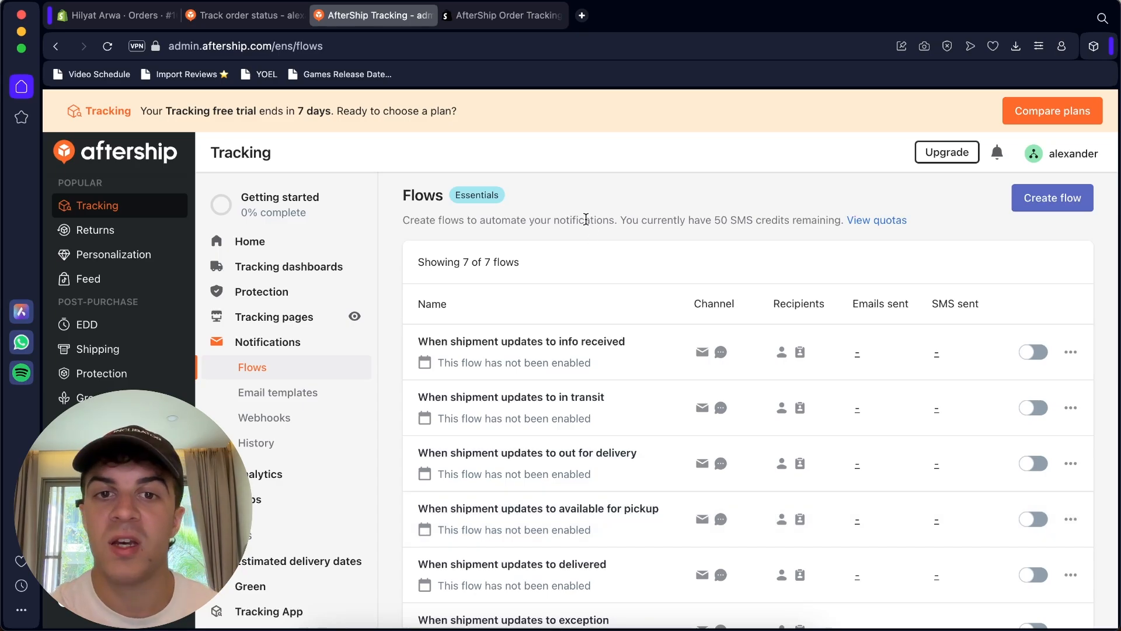
{"action": "left_click", "coordinate": [590, 360]}
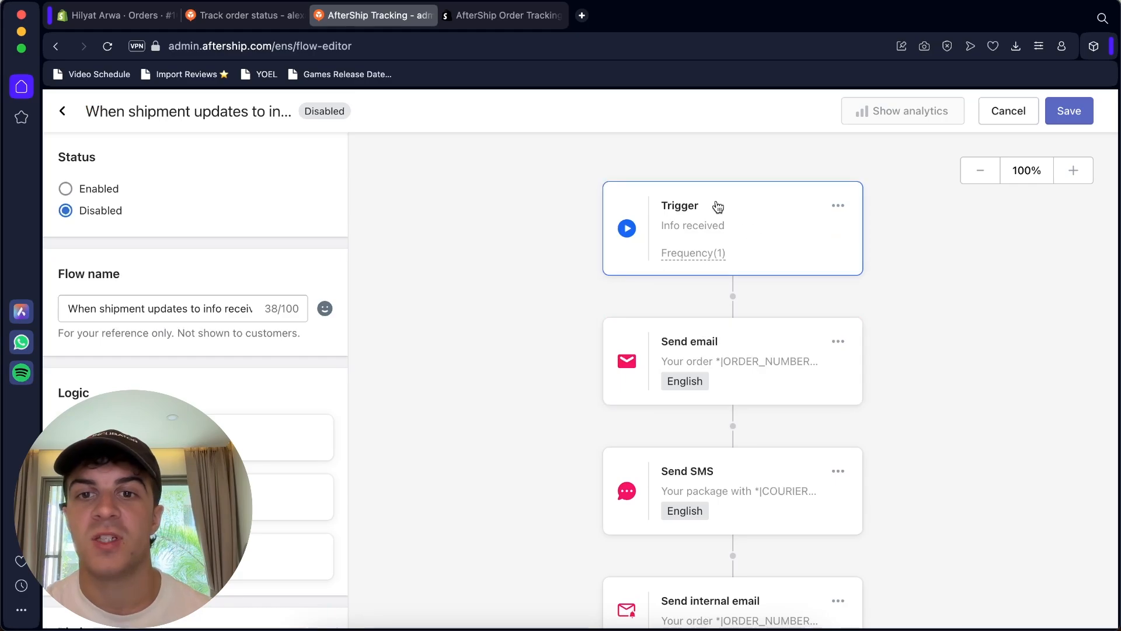
{"action": "left_click", "coordinate": [701, 221]}
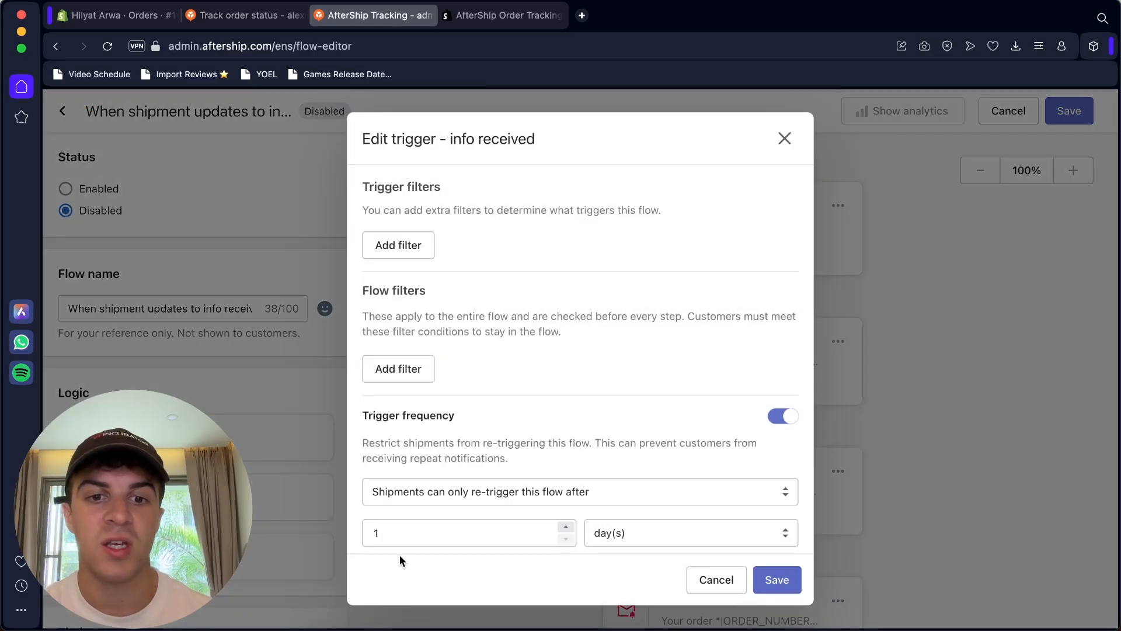
{"action": "scroll", "coordinate": [513, 409], "scroll_direction": "down", "scroll_amount": 1}
{"action": "key", "text": "Escape"}
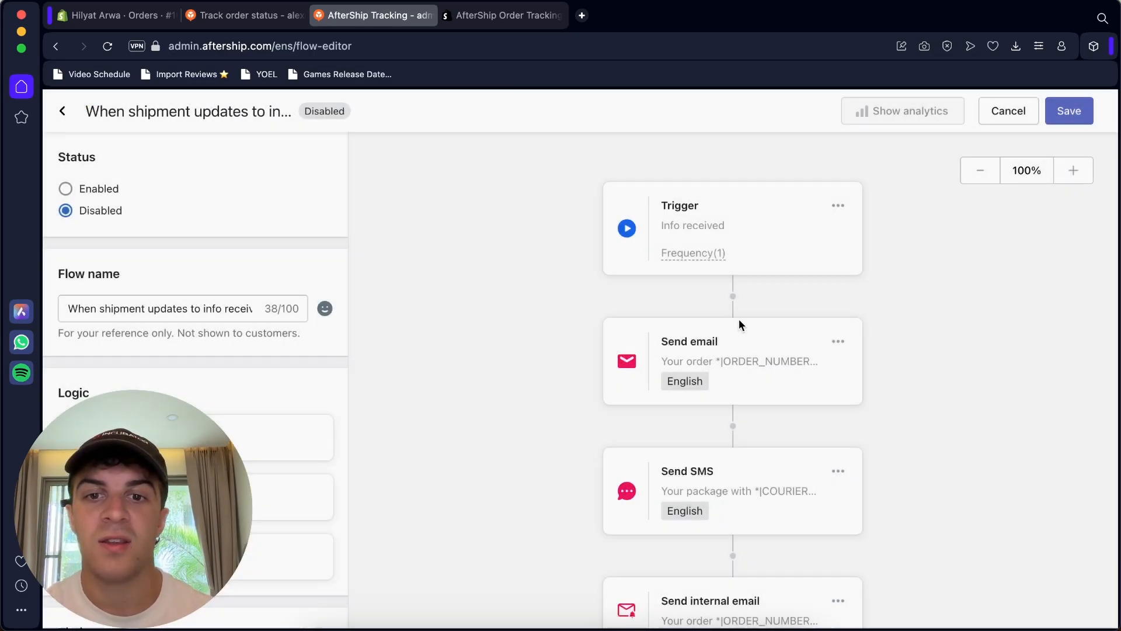
Step: Open the flow's Send email step and review the email name, subject and sender settings
{"action": "left_click", "coordinate": [737, 357]}
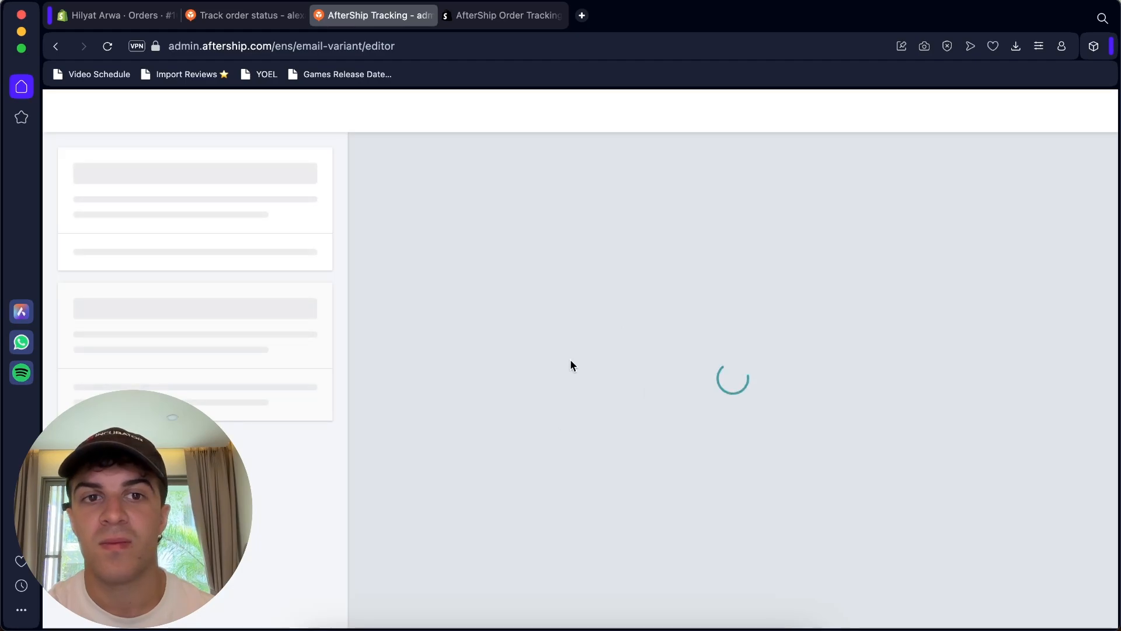
{"action": "scroll", "coordinate": [146, 234], "scroll_direction": "down", "scroll_amount": 4}
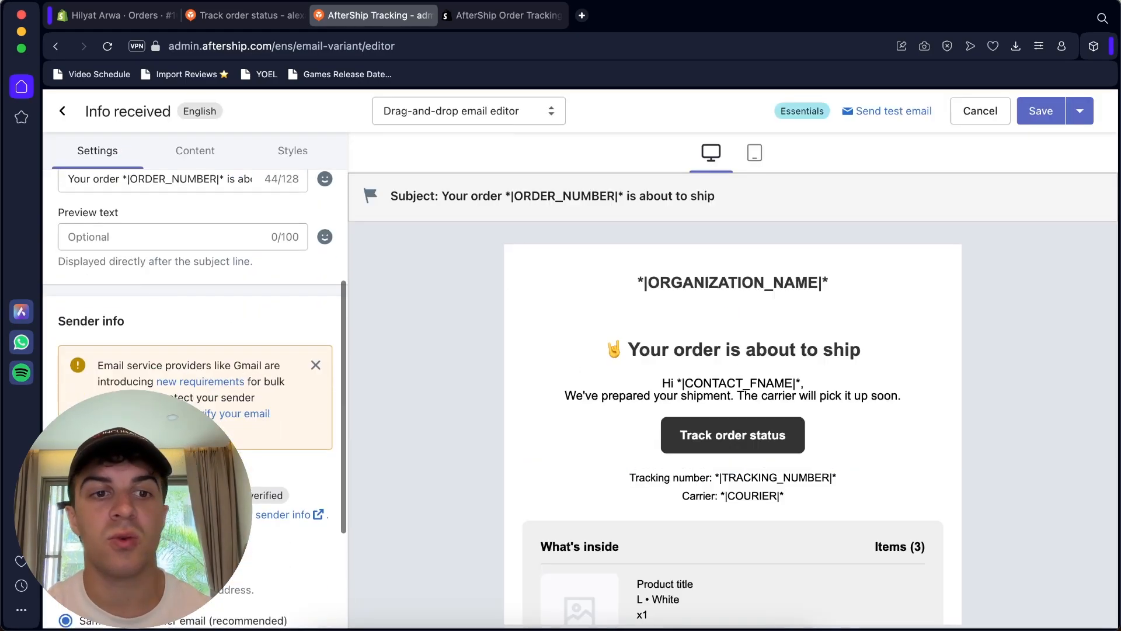
{"action": "scroll", "coordinate": [189, 325], "scroll_direction": "up", "scroll_amount": 4}
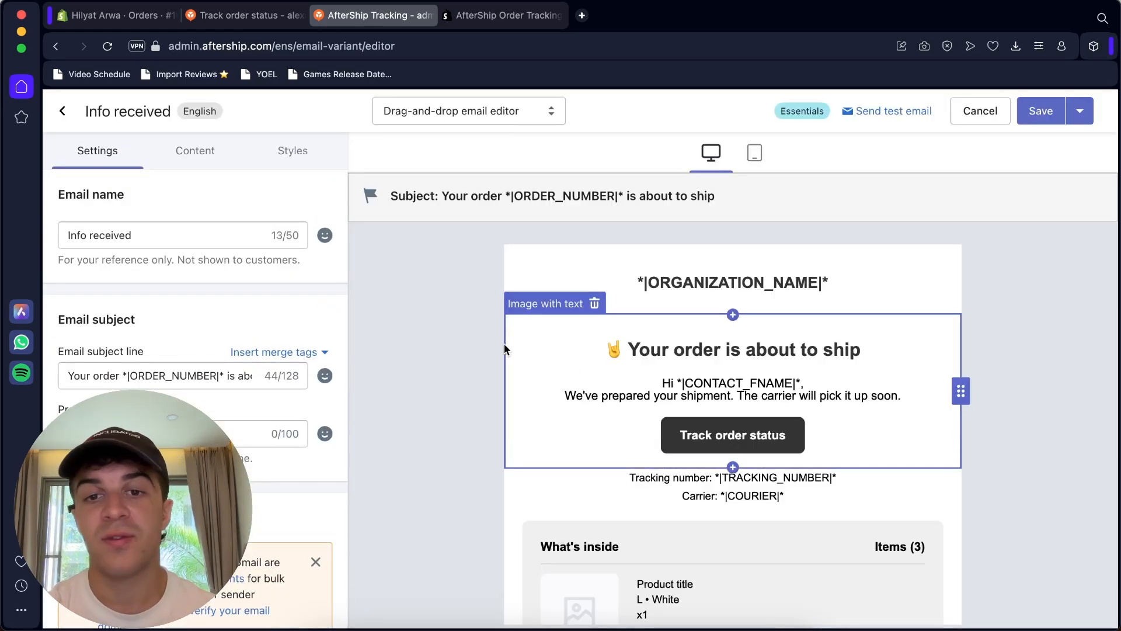
Step: Review the email's content sections, including the Image with text block, and save the Info received email
{"action": "left_click", "coordinate": [222, 163]}
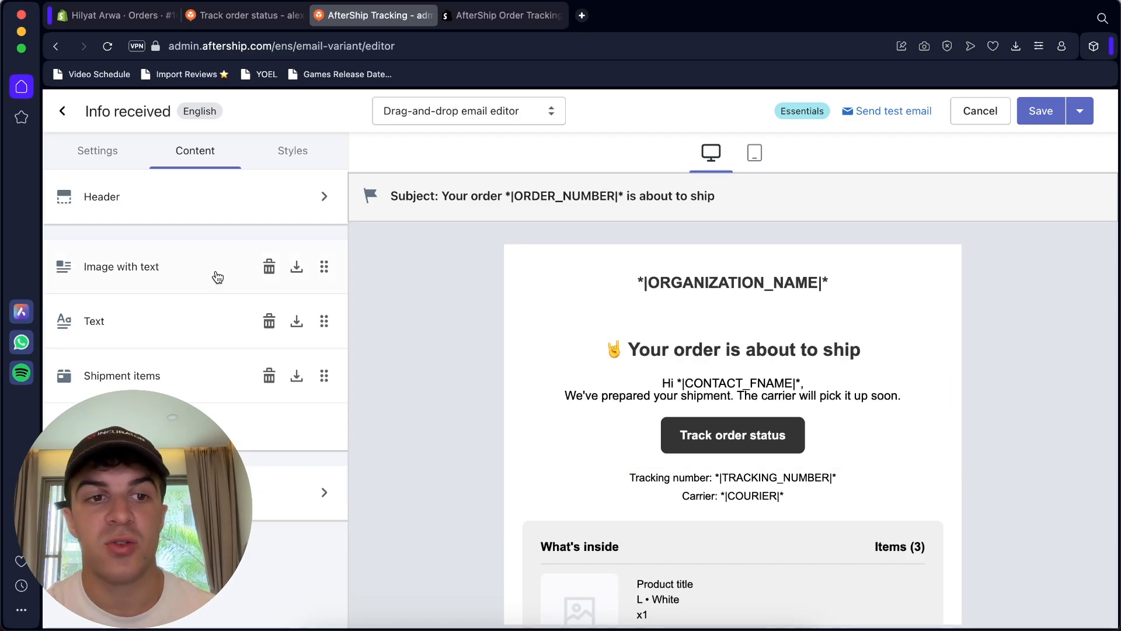
{"action": "left_click", "coordinate": [182, 273]}
{"action": "scroll", "coordinate": [160, 368], "scroll_direction": "down", "scroll_amount": 5}
{"action": "scroll", "coordinate": [134, 251], "scroll_direction": "up", "scroll_amount": 5}
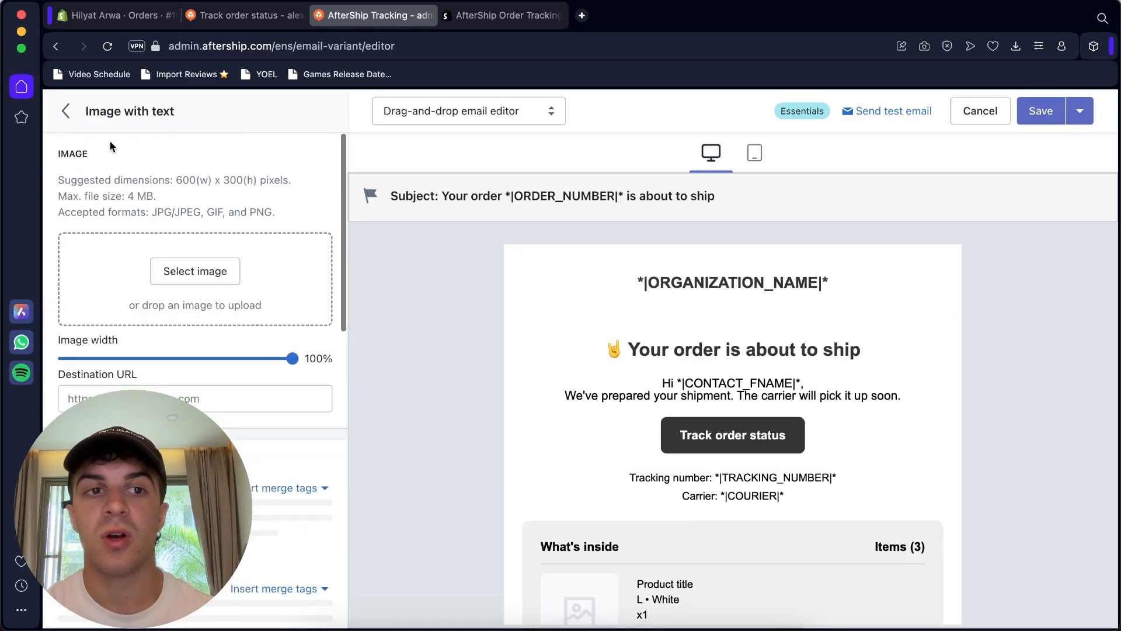
{"action": "left_click", "coordinate": [65, 111]}
{"action": "scroll", "coordinate": [663, 457], "scroll_direction": "down", "scroll_amount": 6}
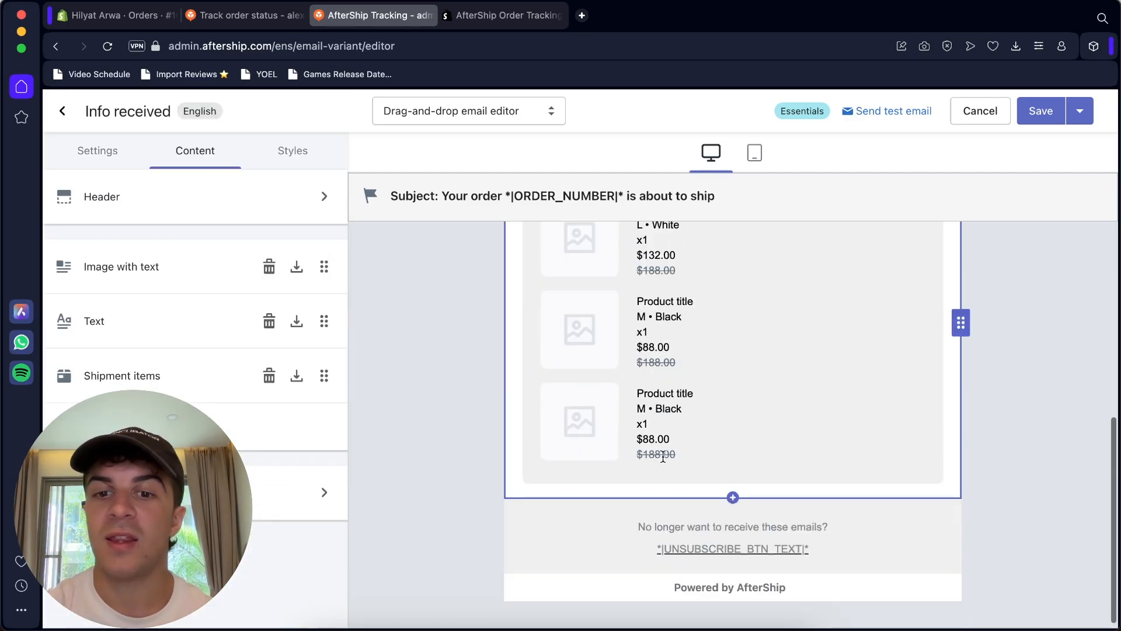
{"action": "scroll", "coordinate": [663, 458], "scroll_direction": "up", "scroll_amount": 8}
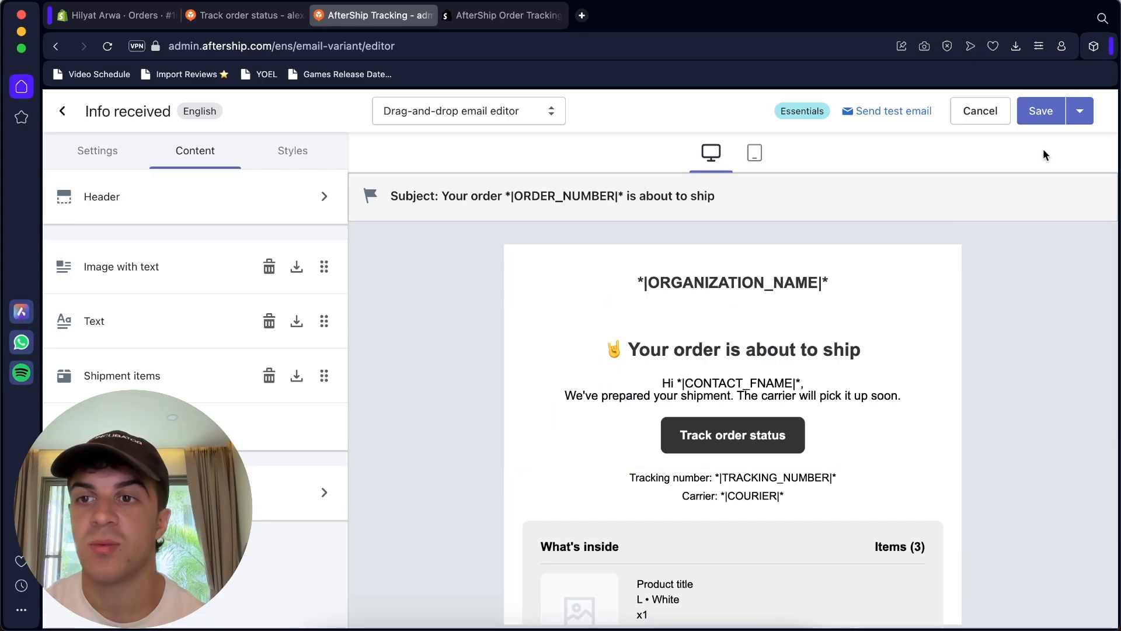
{"action": "left_click", "coordinate": [1035, 111]}
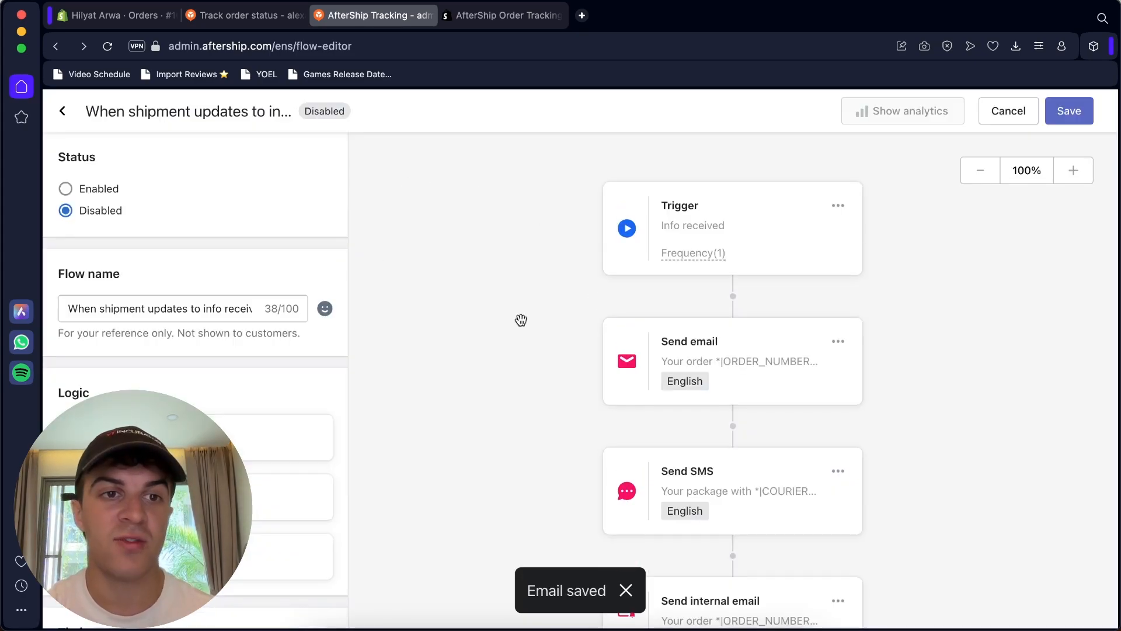
Step: Look over the complete info received flow diagram and exit the editor to the flows list
{"action": "scroll", "coordinate": [779, 388], "scroll_direction": "down", "scroll_amount": 6}
{"action": "scroll", "coordinate": [779, 388], "scroll_direction": "up", "scroll_amount": 2}
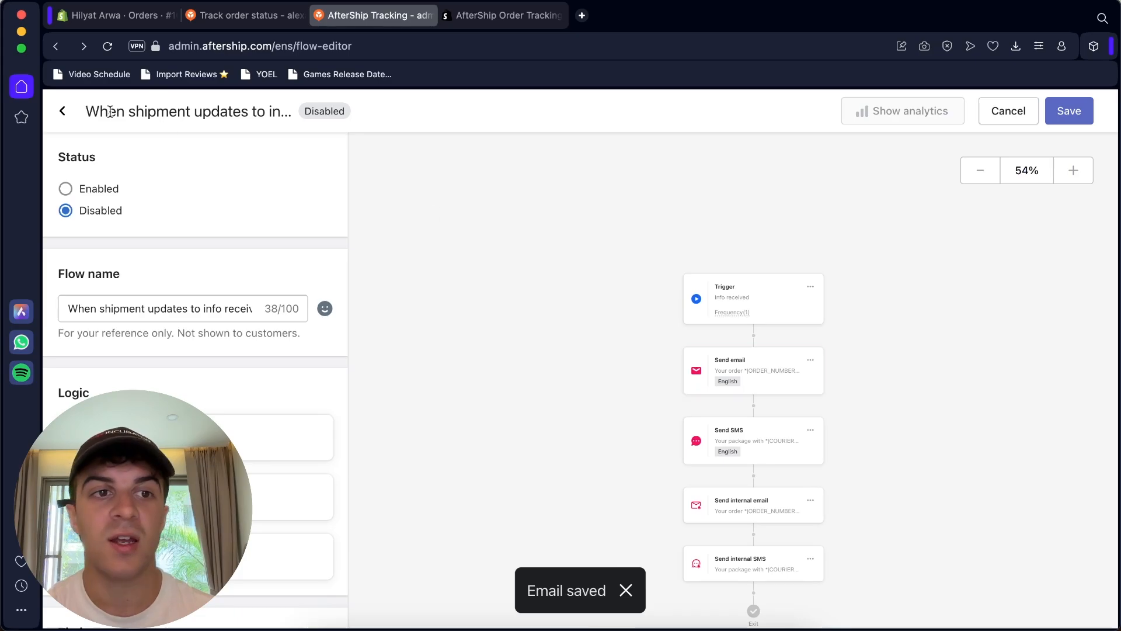
{"action": "left_click", "coordinate": [62, 111]}
{"action": "left_click", "coordinate": [777, 408]}
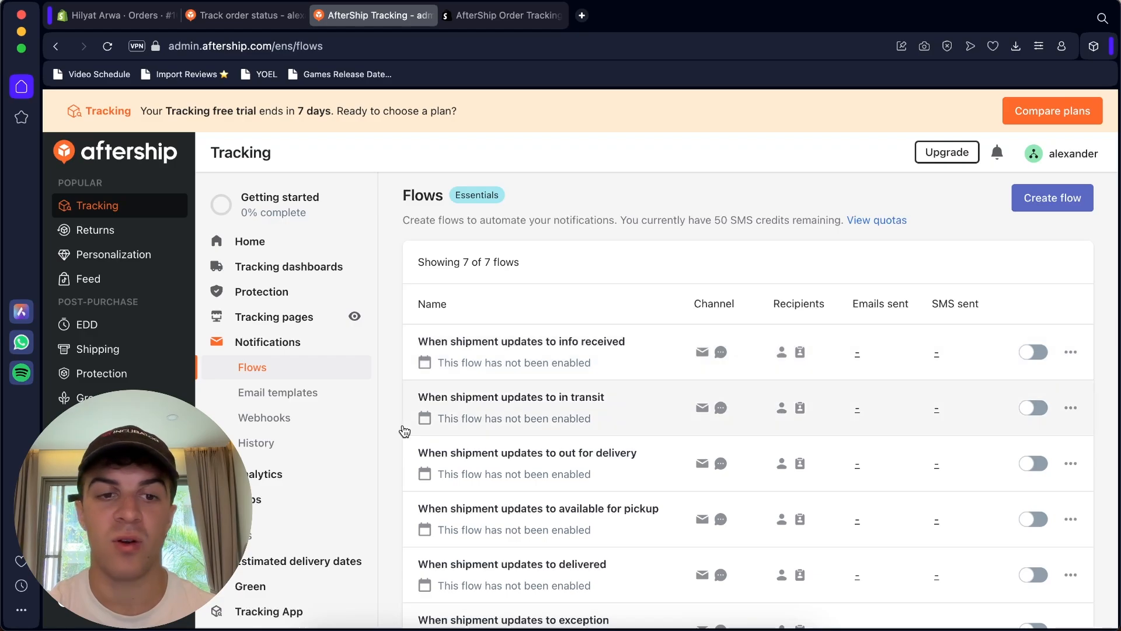
Step: Review the Shipments analytics dashboard and its available reports, and view the AfterShip Protection overview
{"action": "left_click", "coordinate": [279, 475]}
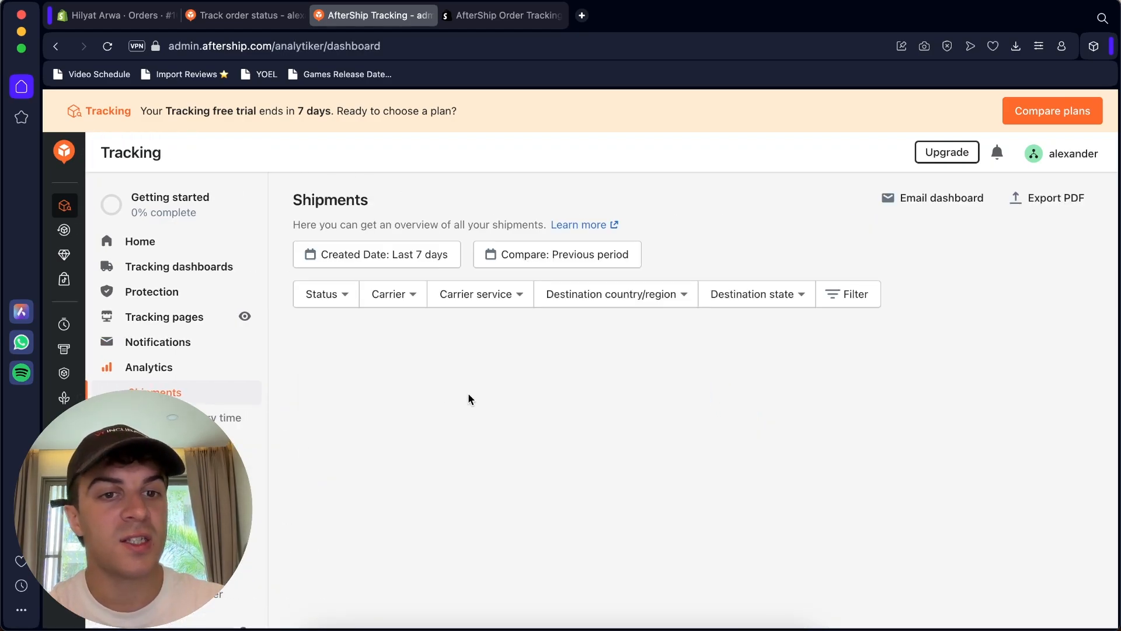
{"action": "scroll", "coordinate": [181, 476], "scroll_direction": "down", "scroll_amount": 3}
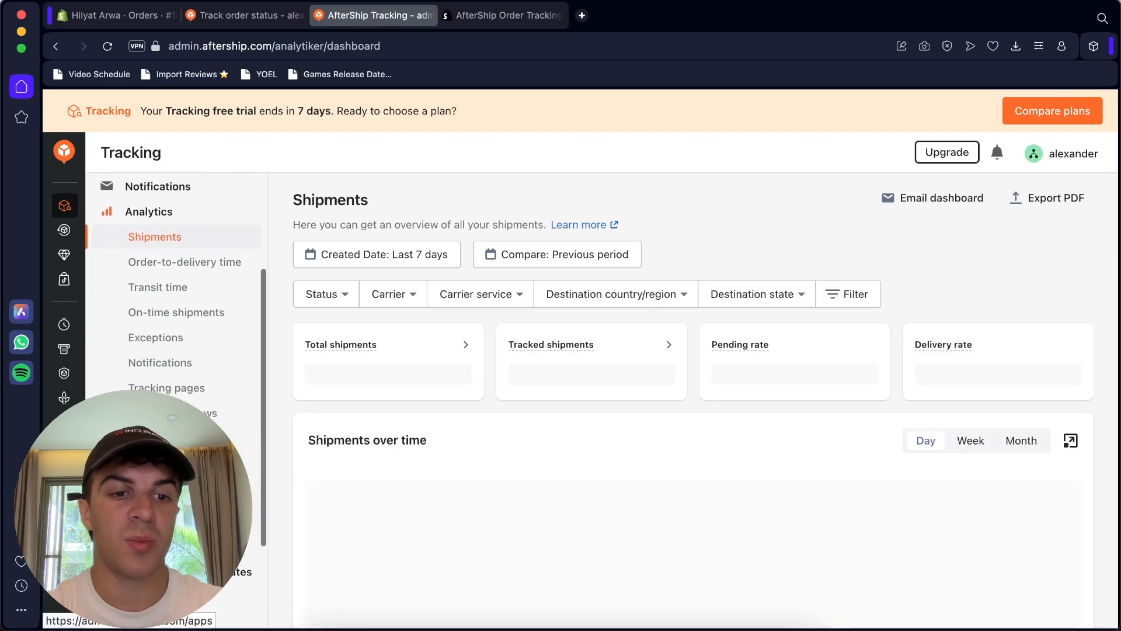
{"action": "scroll", "coordinate": [181, 482], "scroll_direction": "up", "scroll_amount": 1}
{"action": "scroll", "coordinate": [181, 479], "scroll_direction": "up", "scroll_amount": 2}
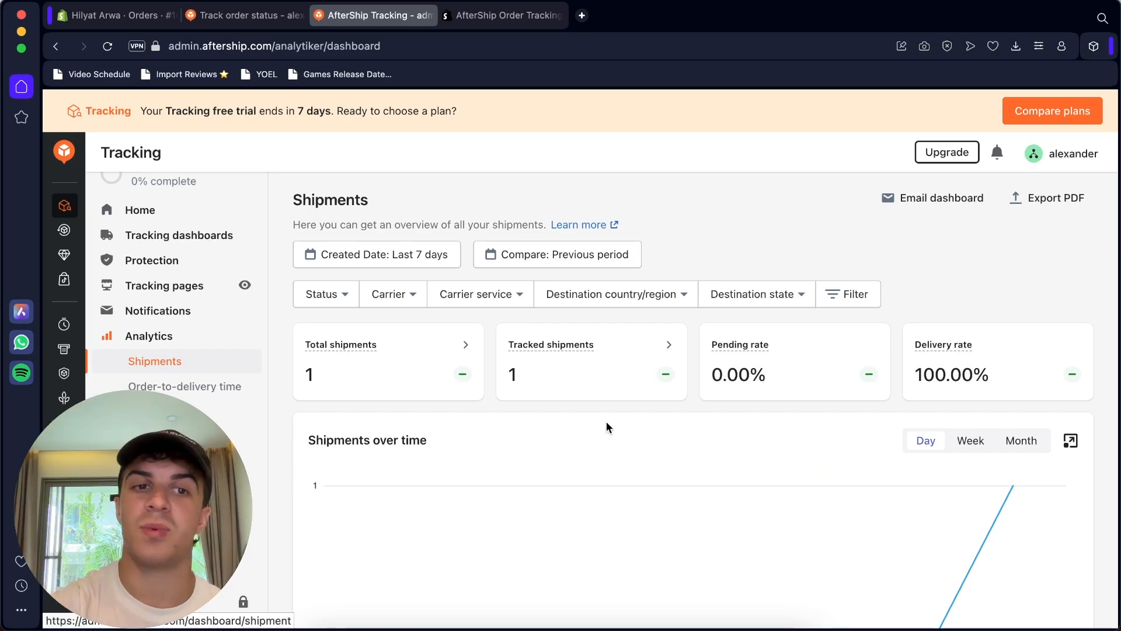
{"action": "left_click", "coordinate": [204, 264]}
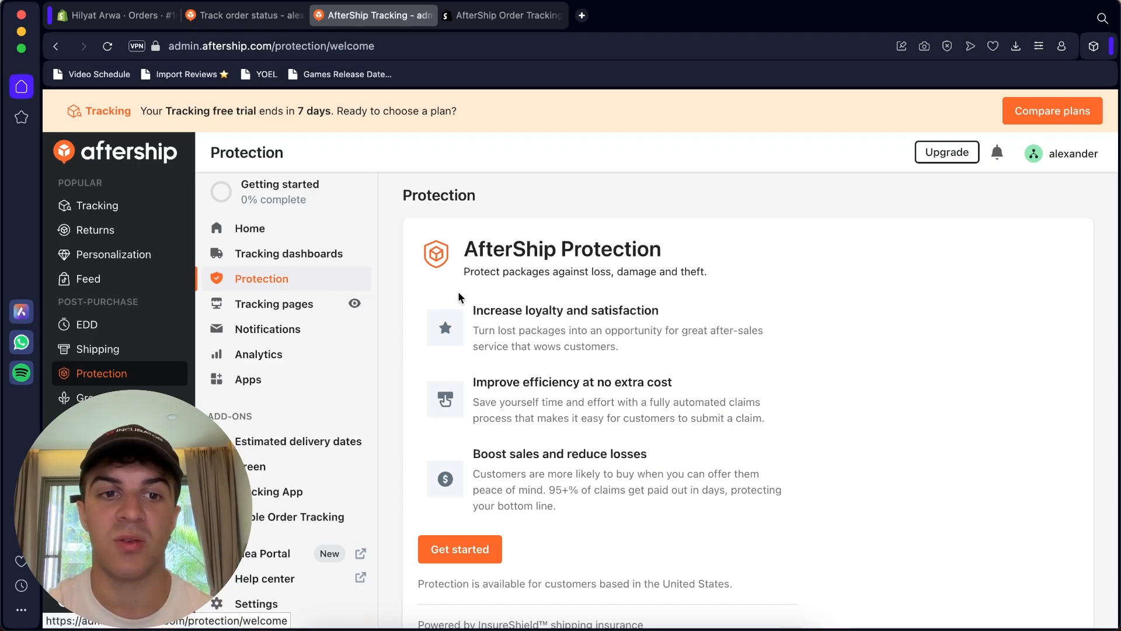
Step: Check the installed apps and browse the directory of integrations available for AfterShip Tracking
{"action": "left_click", "coordinate": [281, 387]}
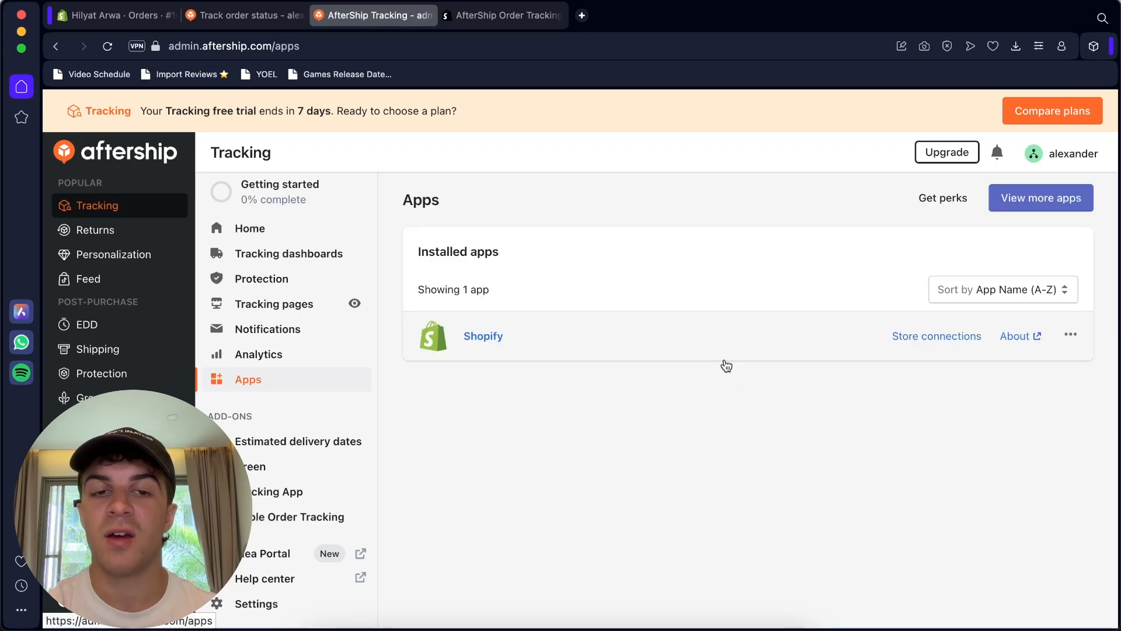
{"action": "left_click", "coordinate": [1067, 196]}
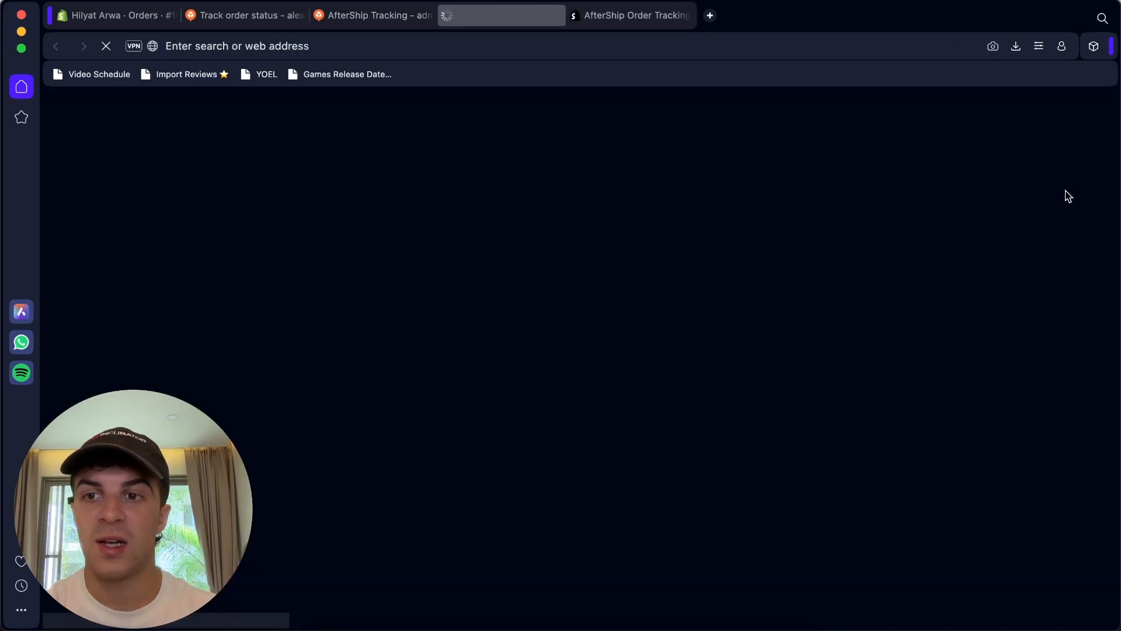
{"action": "scroll", "coordinate": [657, 429], "scroll_direction": "down", "scroll_amount": 4}
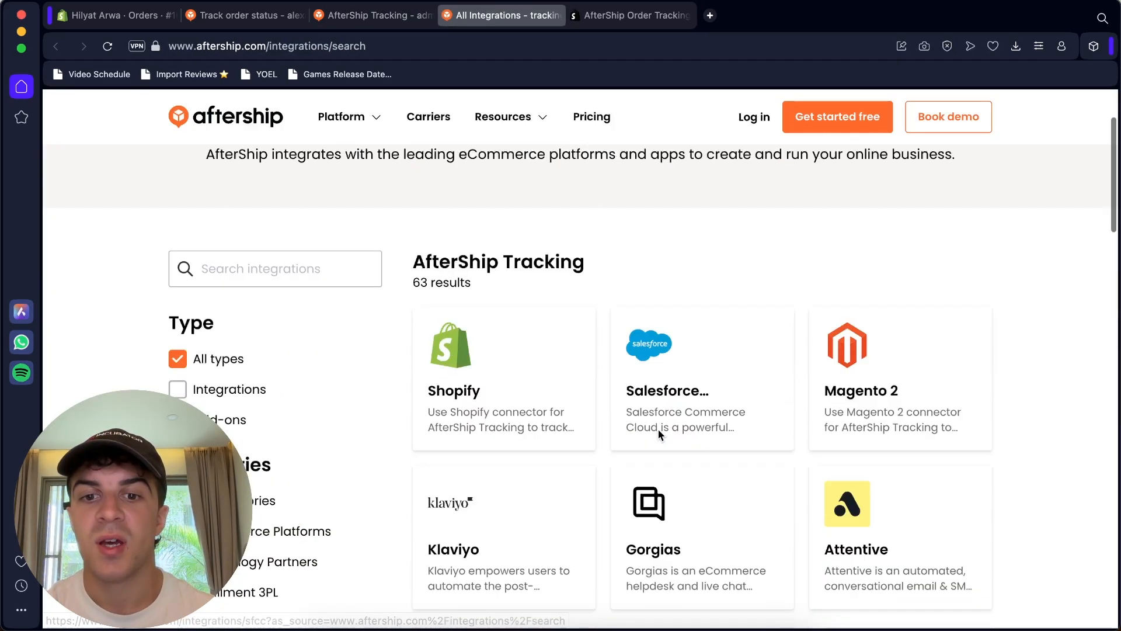
{"action": "scroll", "coordinate": [768, 420], "scroll_direction": "down", "scroll_amount": 6}
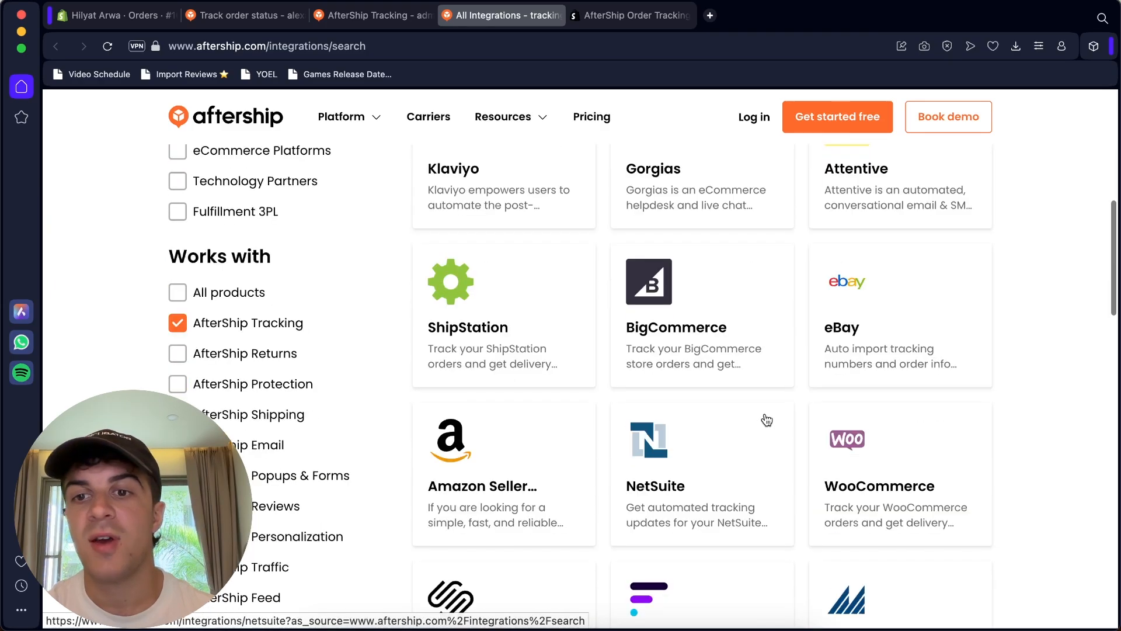
{"action": "scroll", "coordinate": [767, 419], "scroll_direction": "up", "scroll_amount": 4}
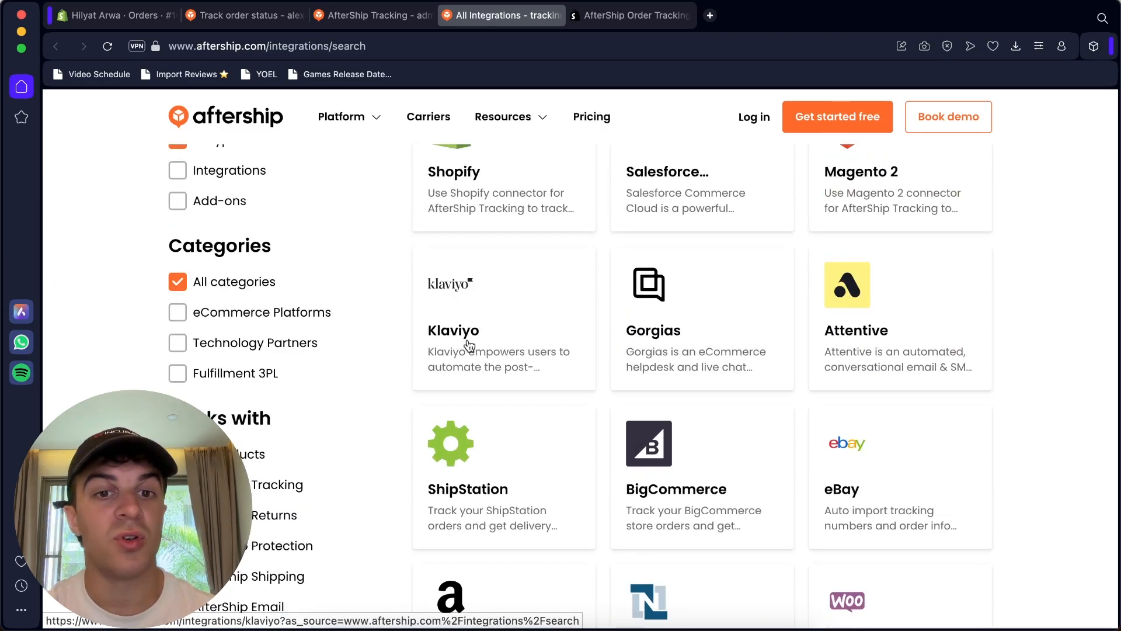
{"action": "scroll", "coordinate": [668, 393], "scroll_direction": "down", "scroll_amount": 1}
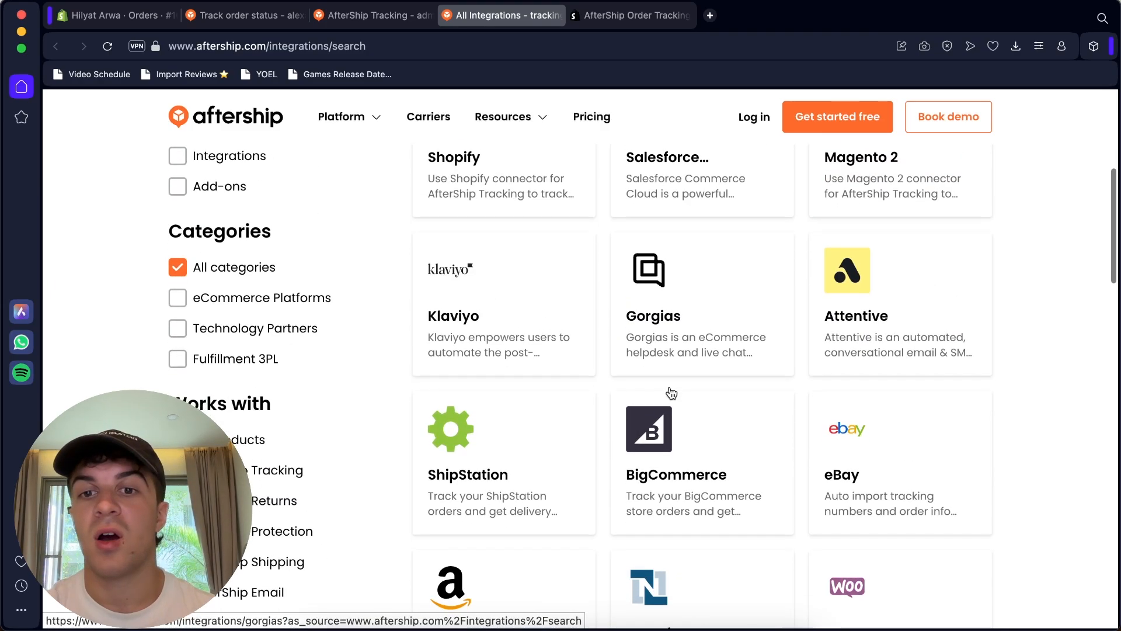
{"action": "scroll", "coordinate": [670, 318], "scroll_direction": "down", "scroll_amount": 5}
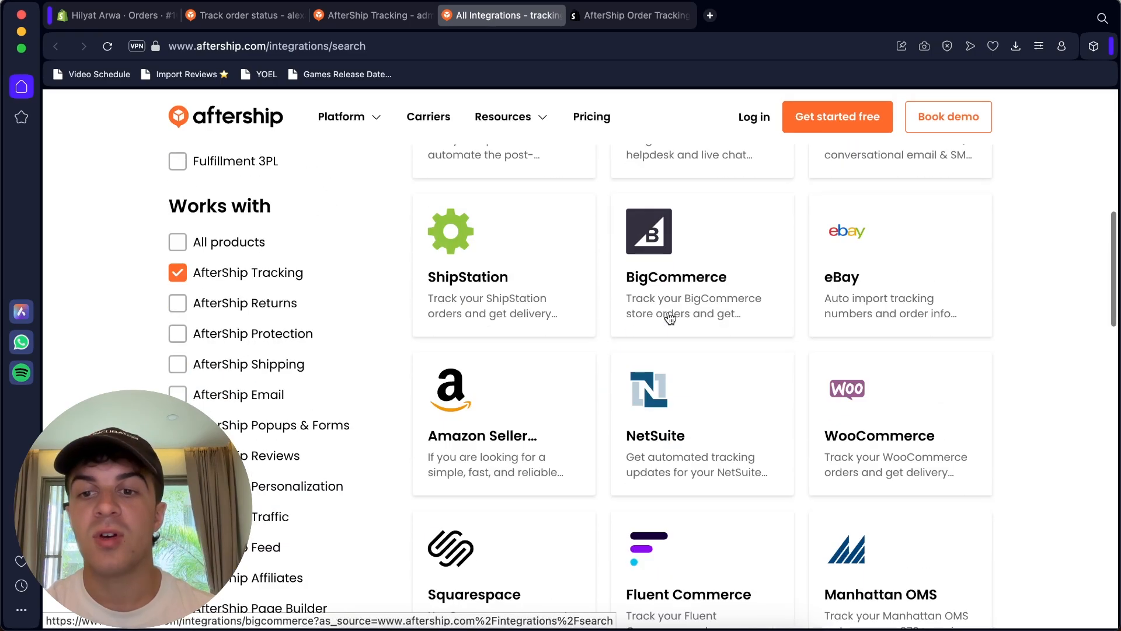
{"action": "scroll", "coordinate": [670, 318], "scroll_direction": "up", "scroll_amount": 7}
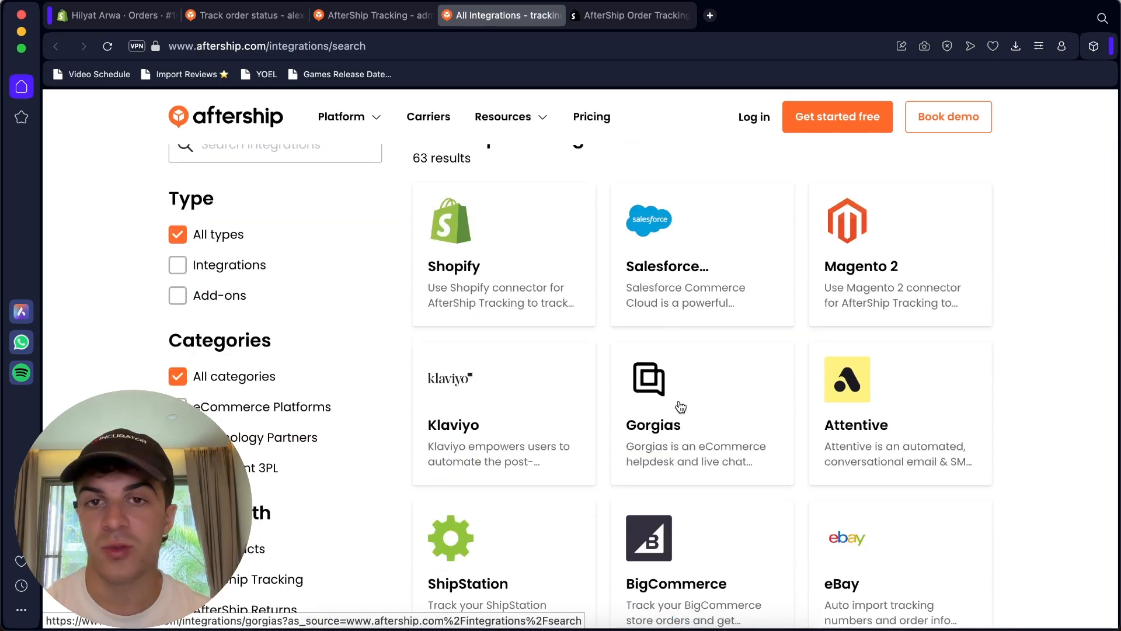
{"action": "scroll", "coordinate": [678, 351], "scroll_direction": "down", "scroll_amount": 8}
{"action": "scroll", "coordinate": [681, 403], "scroll_direction": "down", "scroll_amount": 5}
{"action": "scroll", "coordinate": [681, 401], "scroll_direction": "up", "scroll_amount": 12}
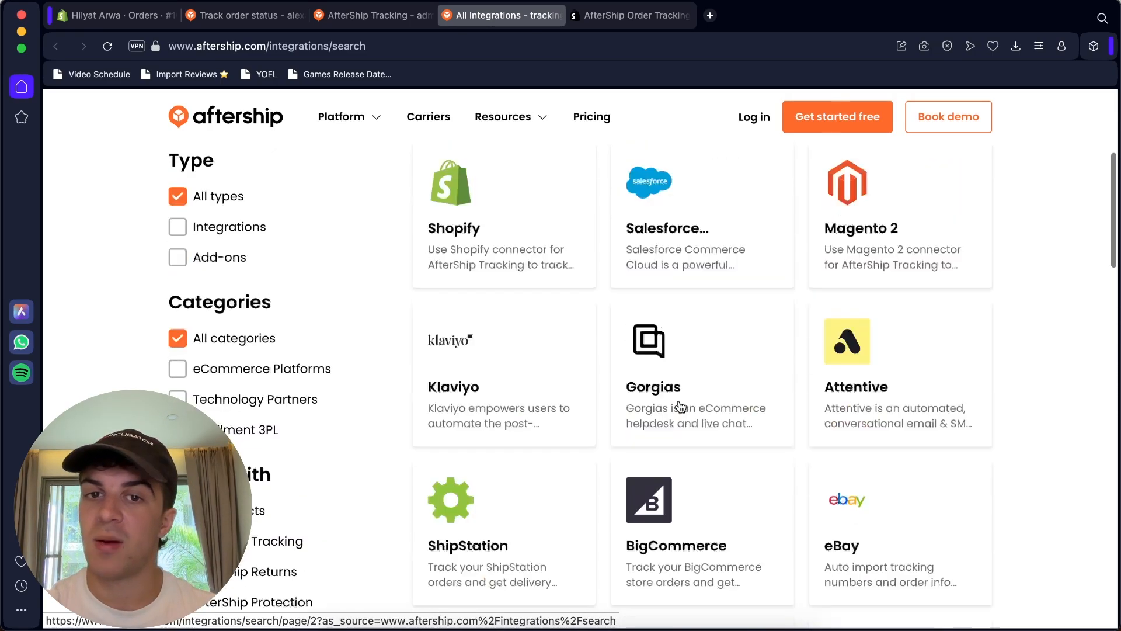
{"action": "scroll", "coordinate": [476, 352], "scroll_direction": "down", "scroll_amount": 5}
{"action": "scroll", "coordinate": [486, 375], "scroll_direction": "up", "scroll_amount": 3}
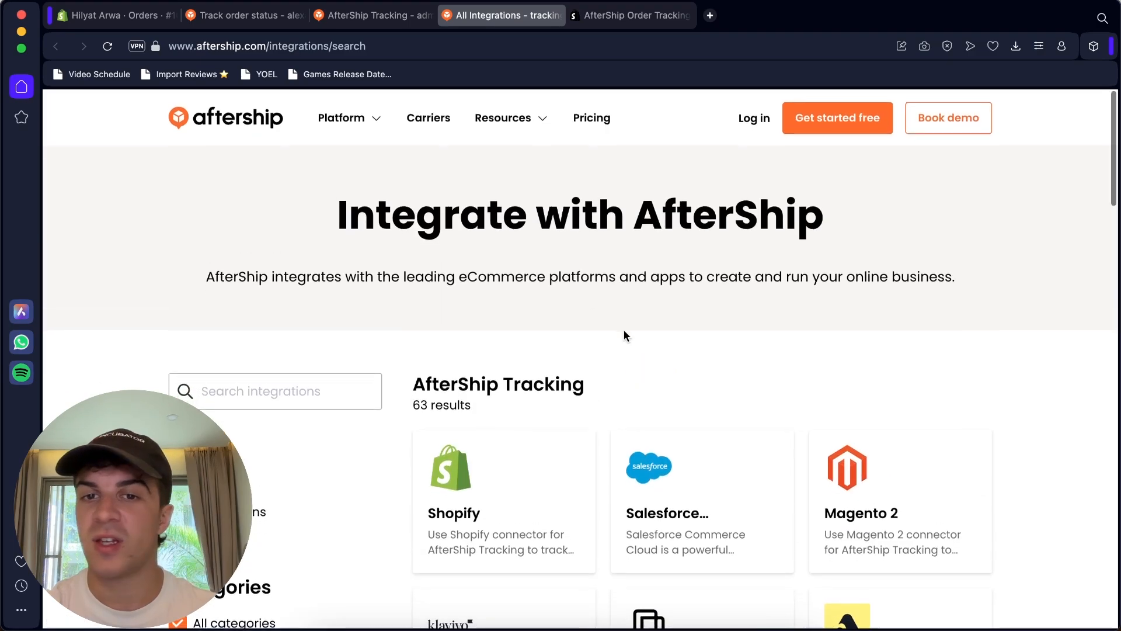
{"action": "scroll", "coordinate": [514, 402], "scroll_direction": "down", "scroll_amount": 8}
{"action": "scroll", "coordinate": [515, 404], "scroll_direction": "up", "scroll_amount": 6}
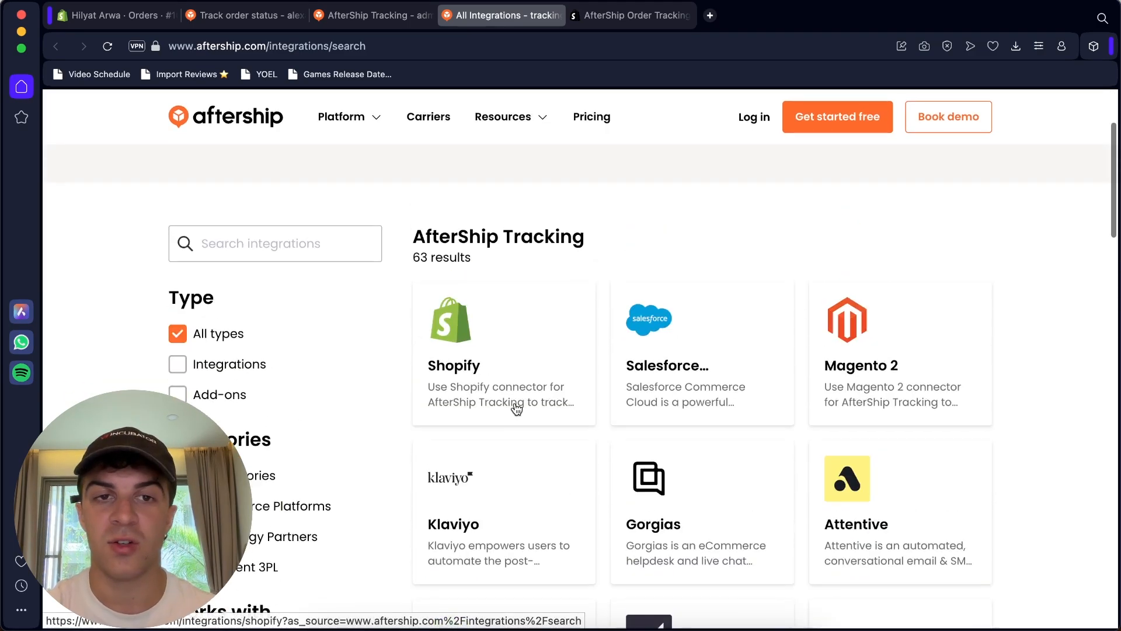